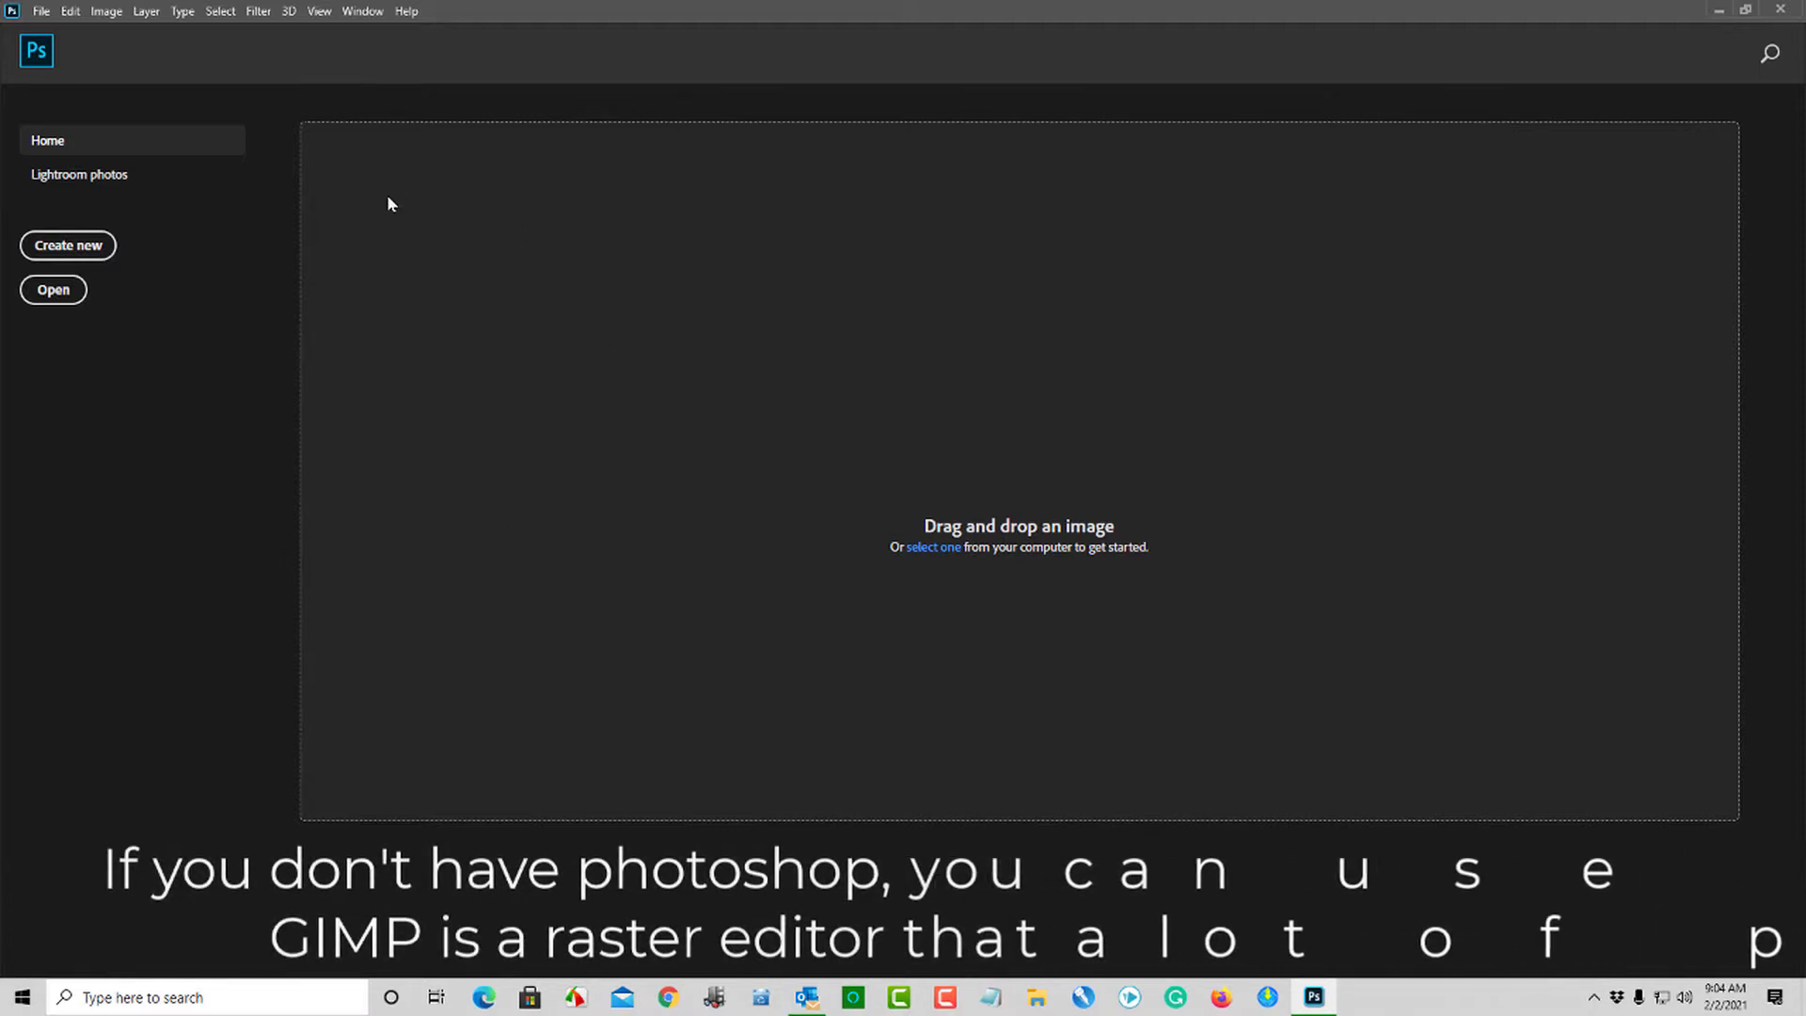
- Open HummingNew.png and set its canvas size to 1200 pixels wide by 1000 pixels high
left_click(61, 291)
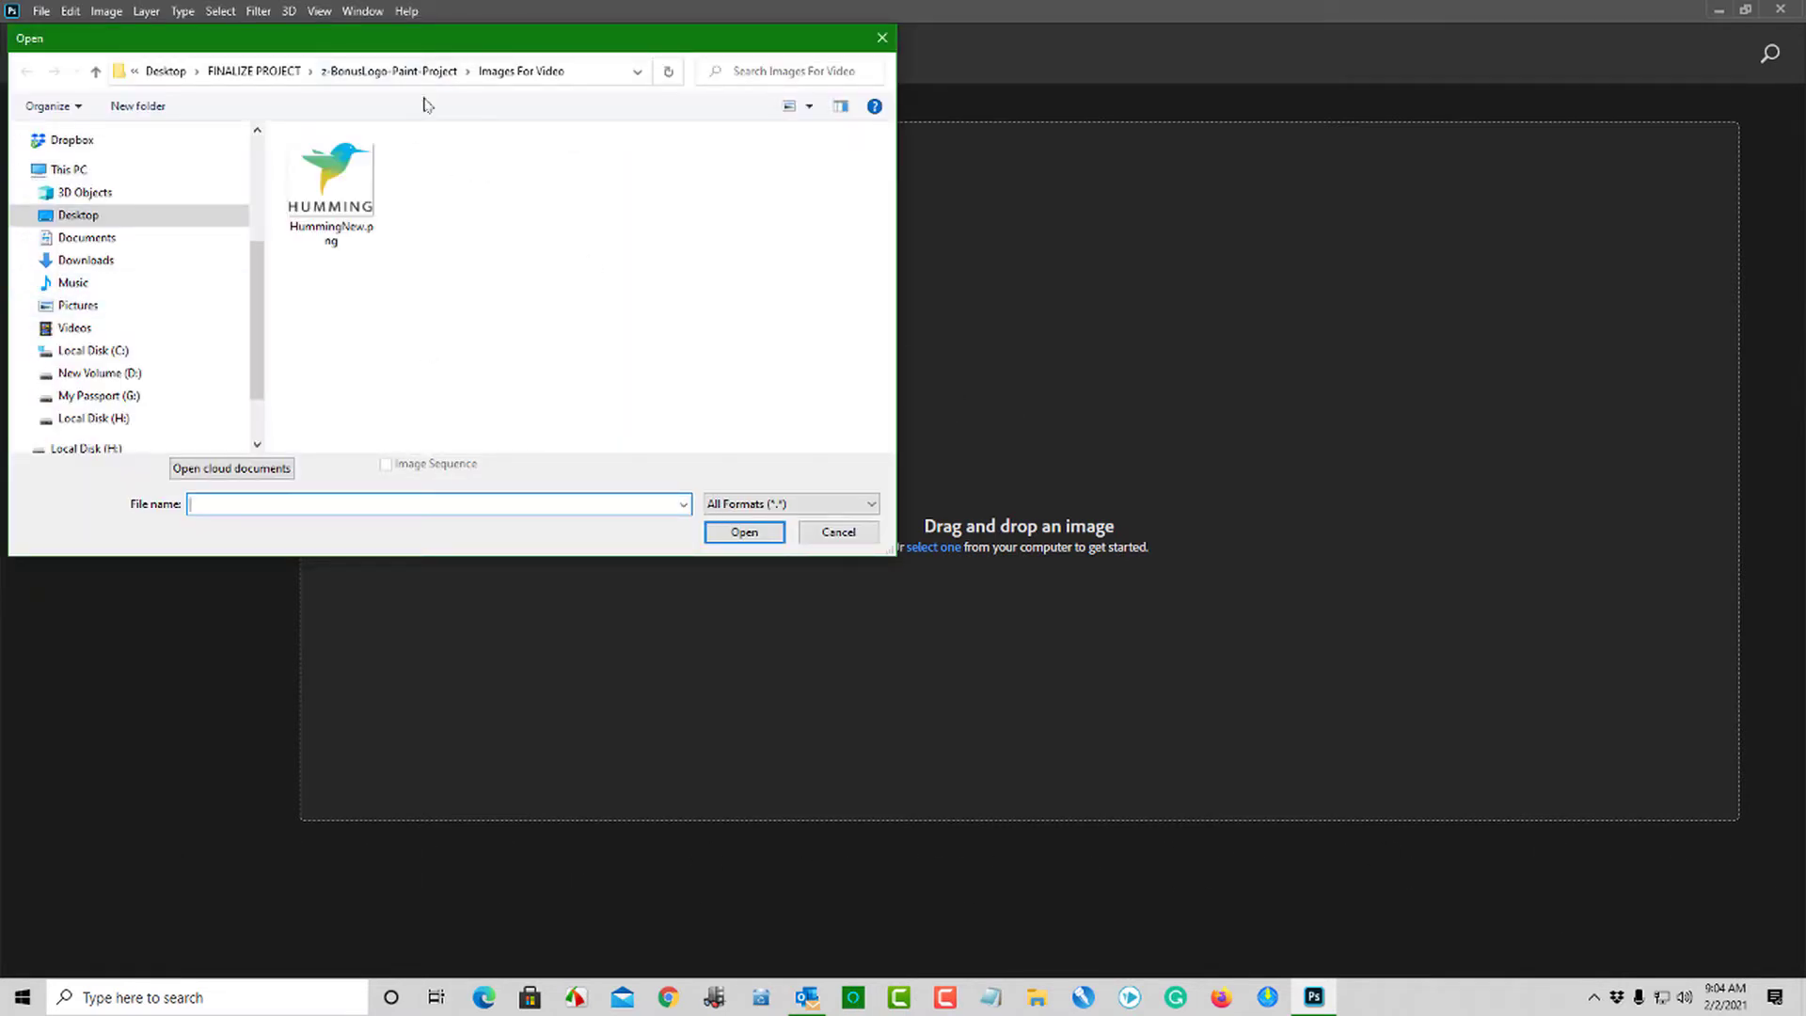
double_click(336, 187)
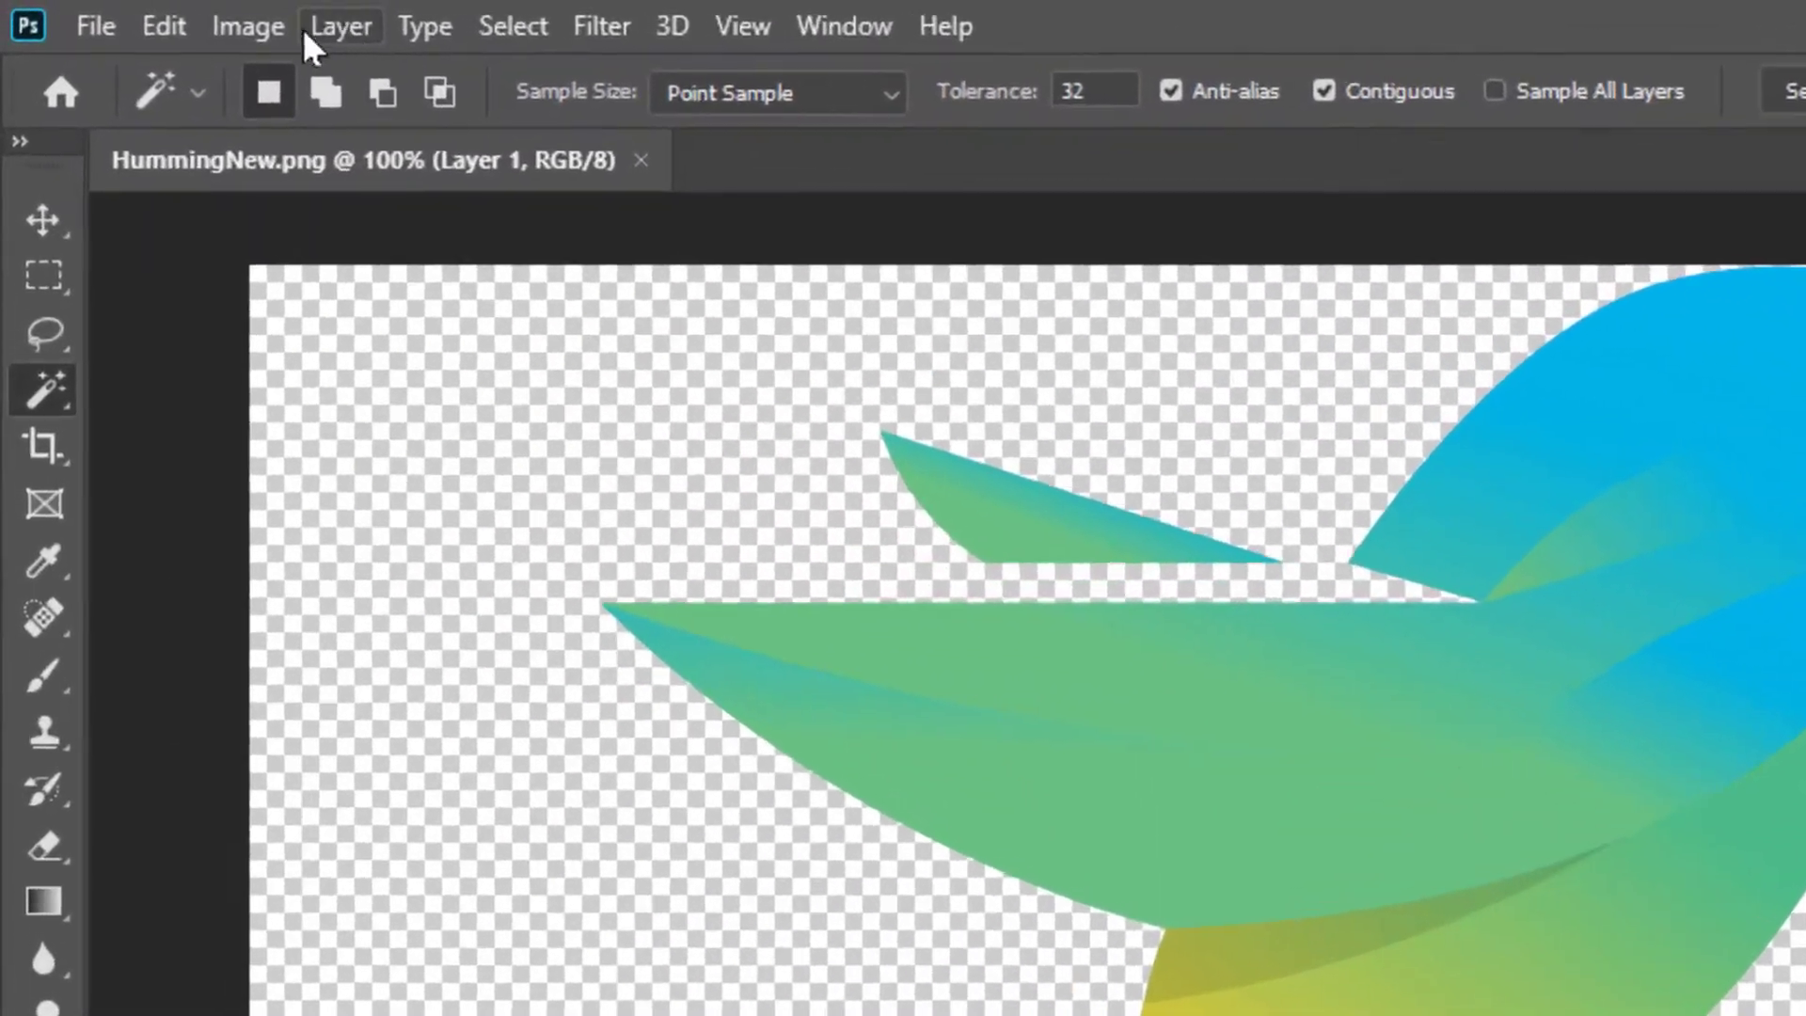
left_click(266, 25)
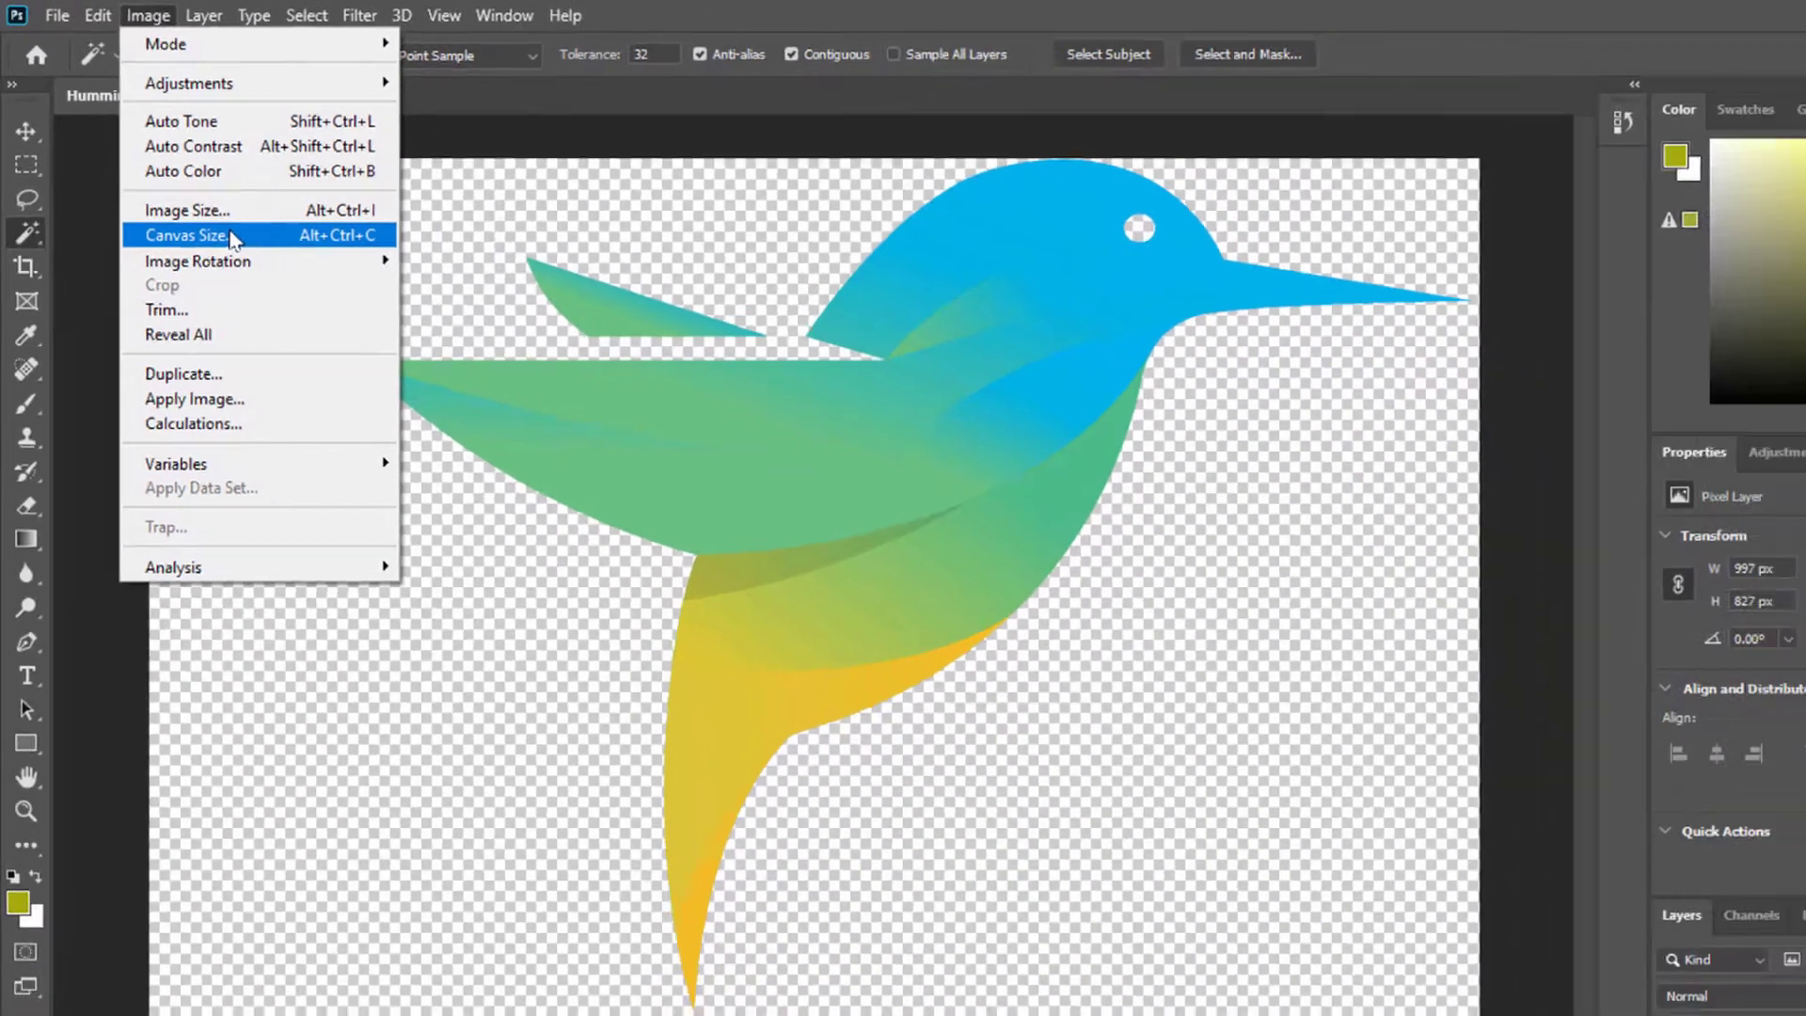
left_click(367, 373)
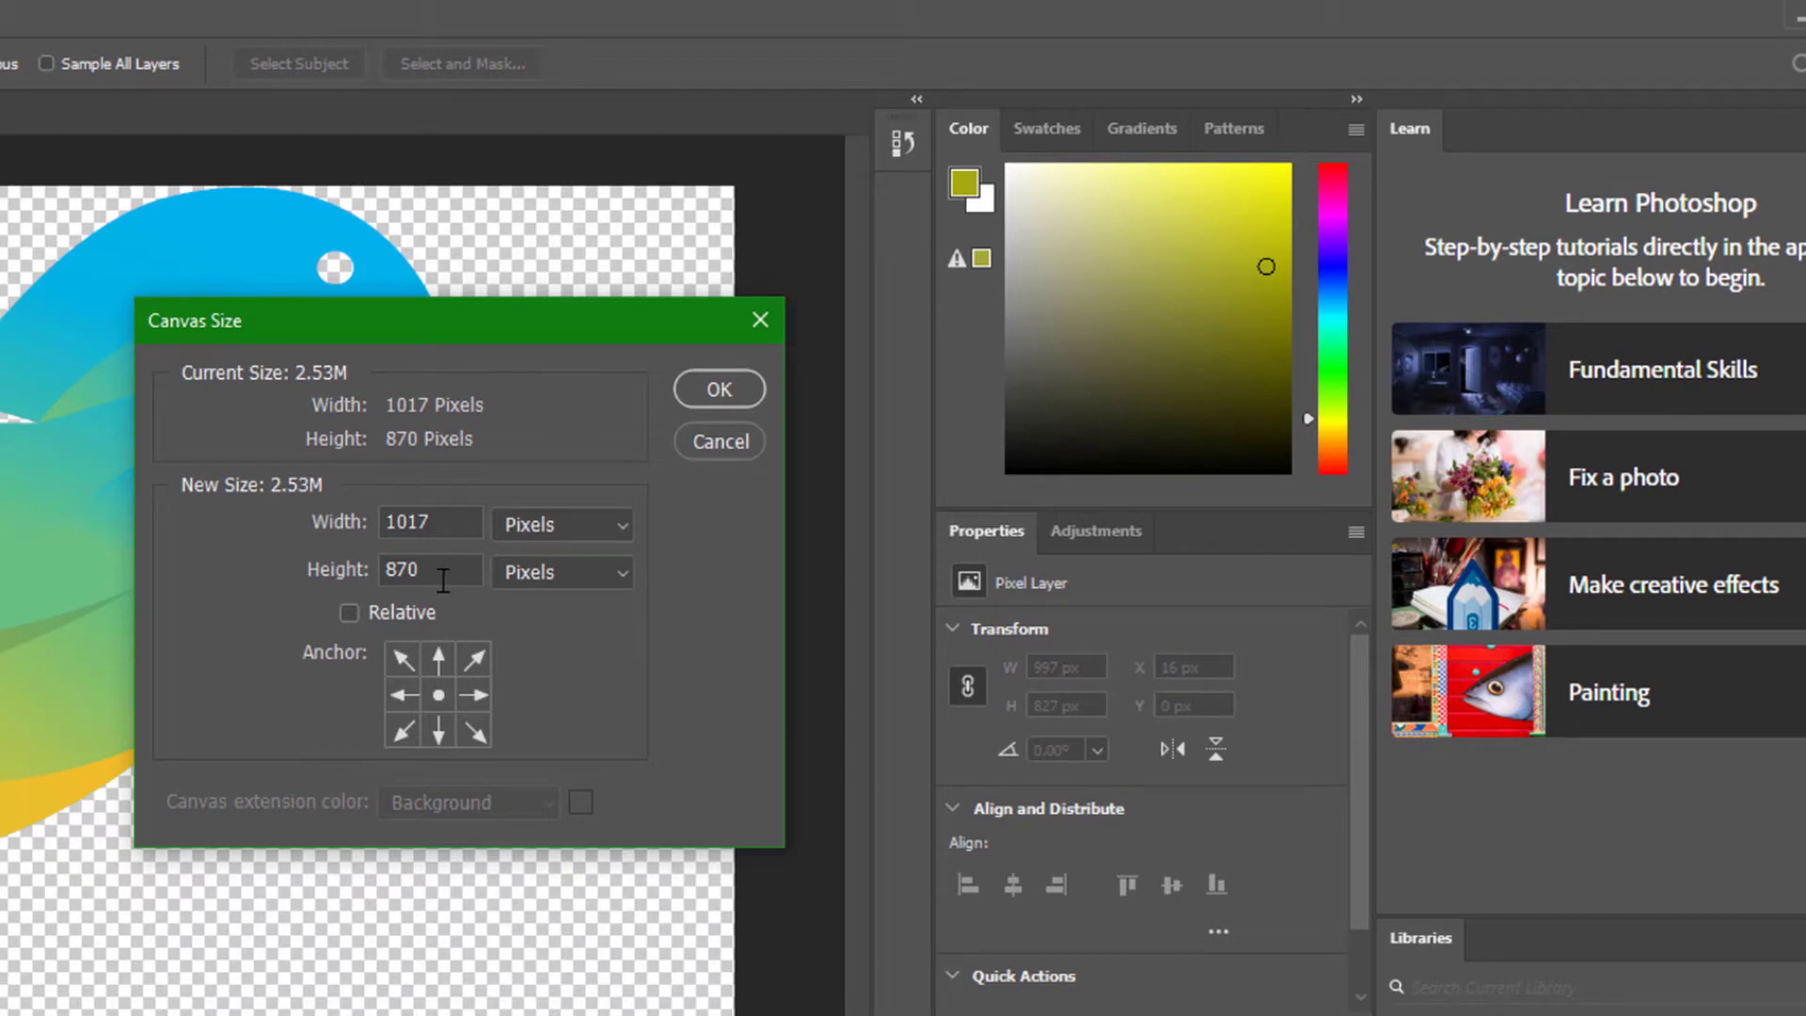
left_click_drag(468, 524, 267, 565)
type("1200")
key("Tab")
type("10")
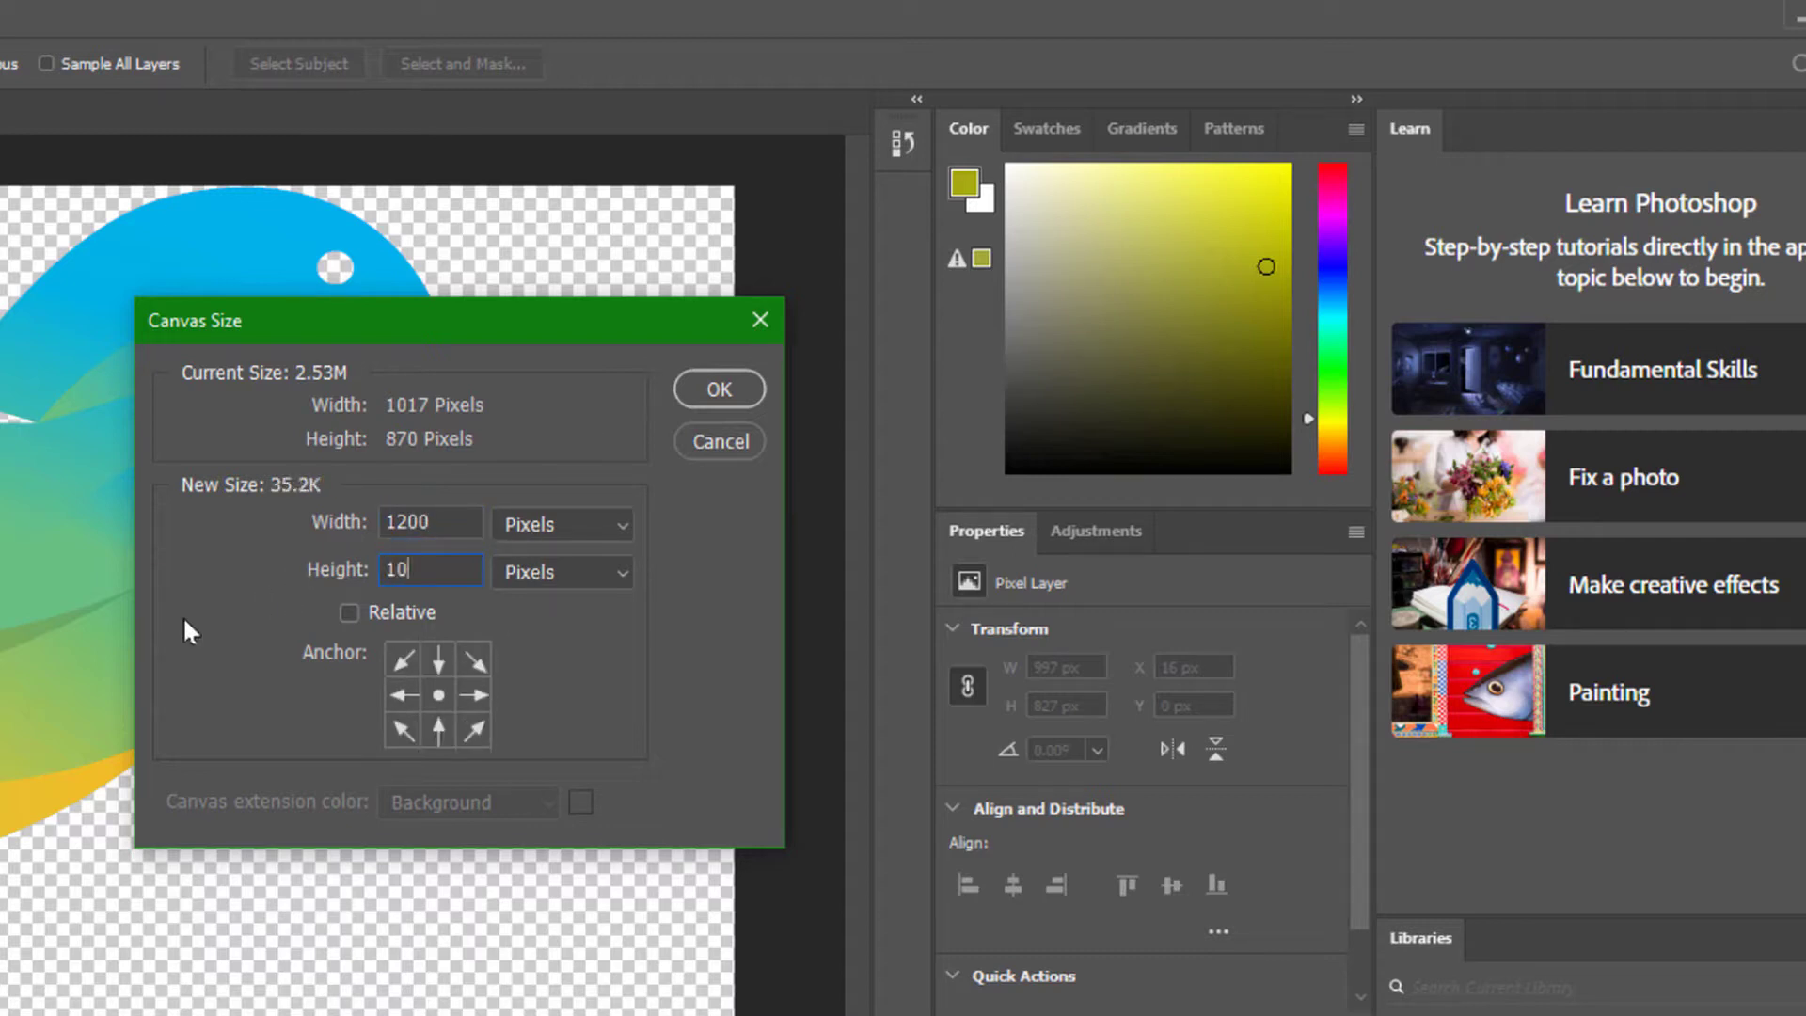
type("00")
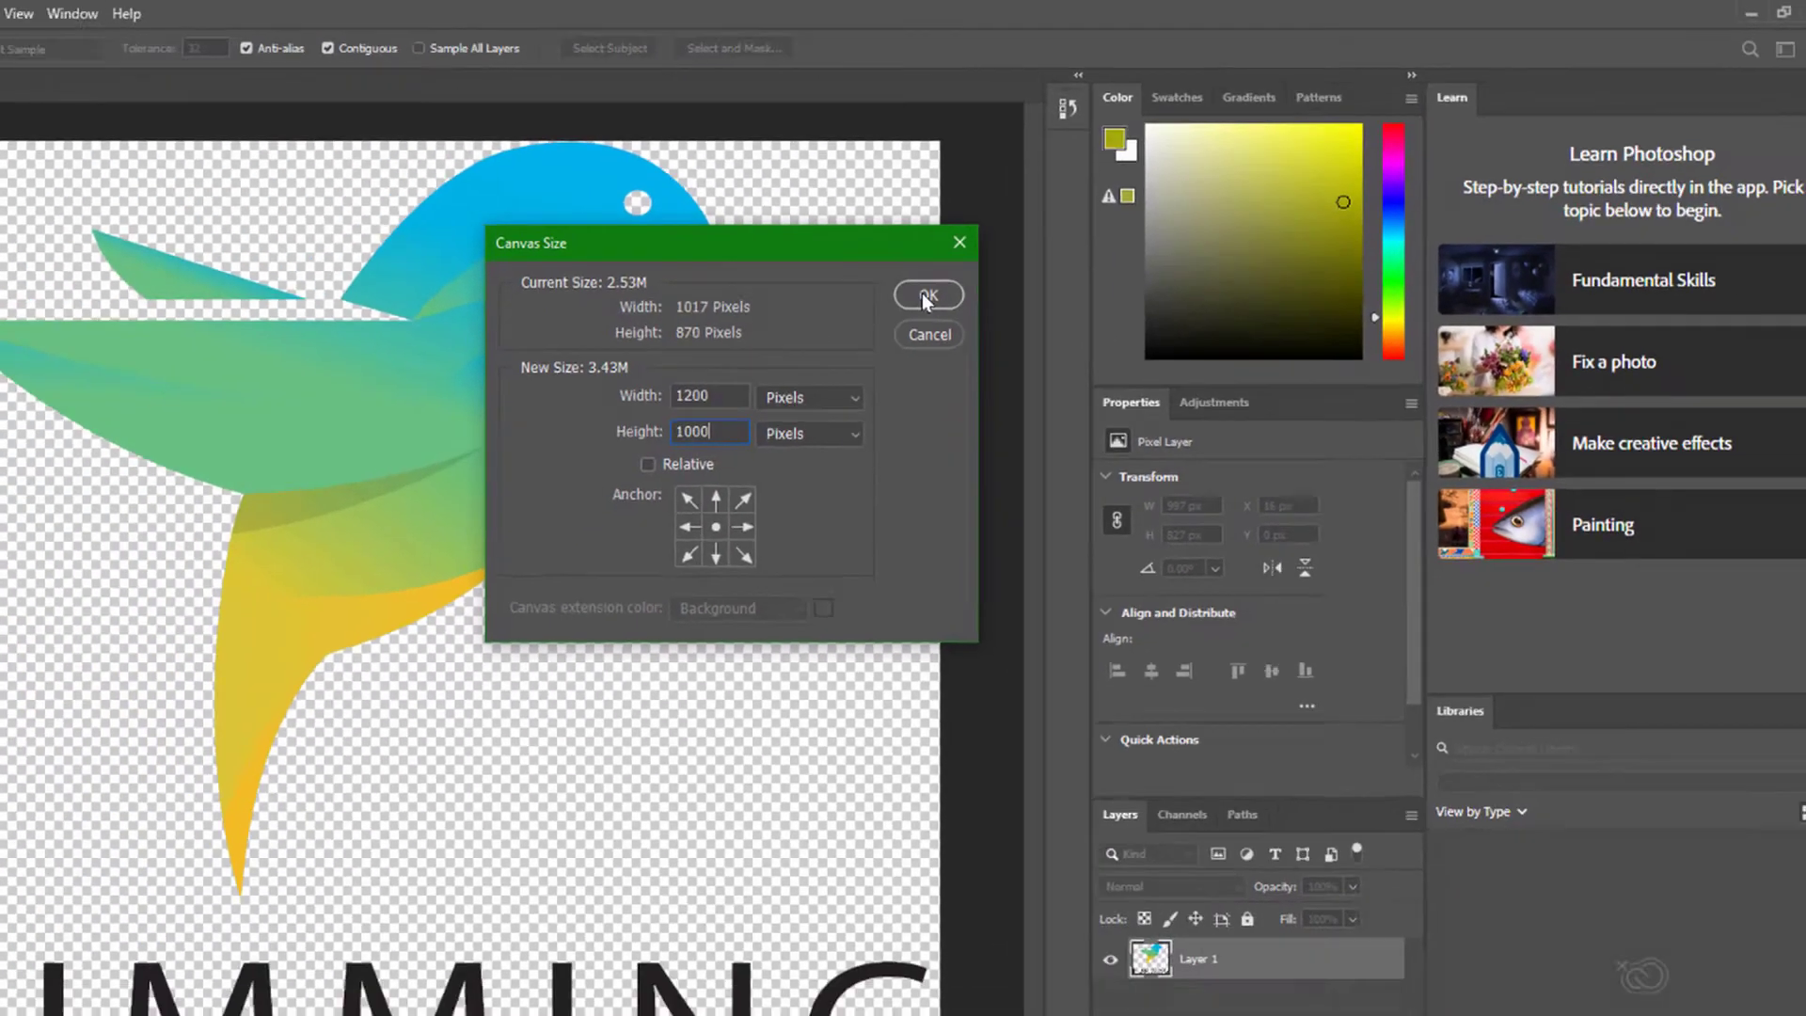
left_click(719, 389)
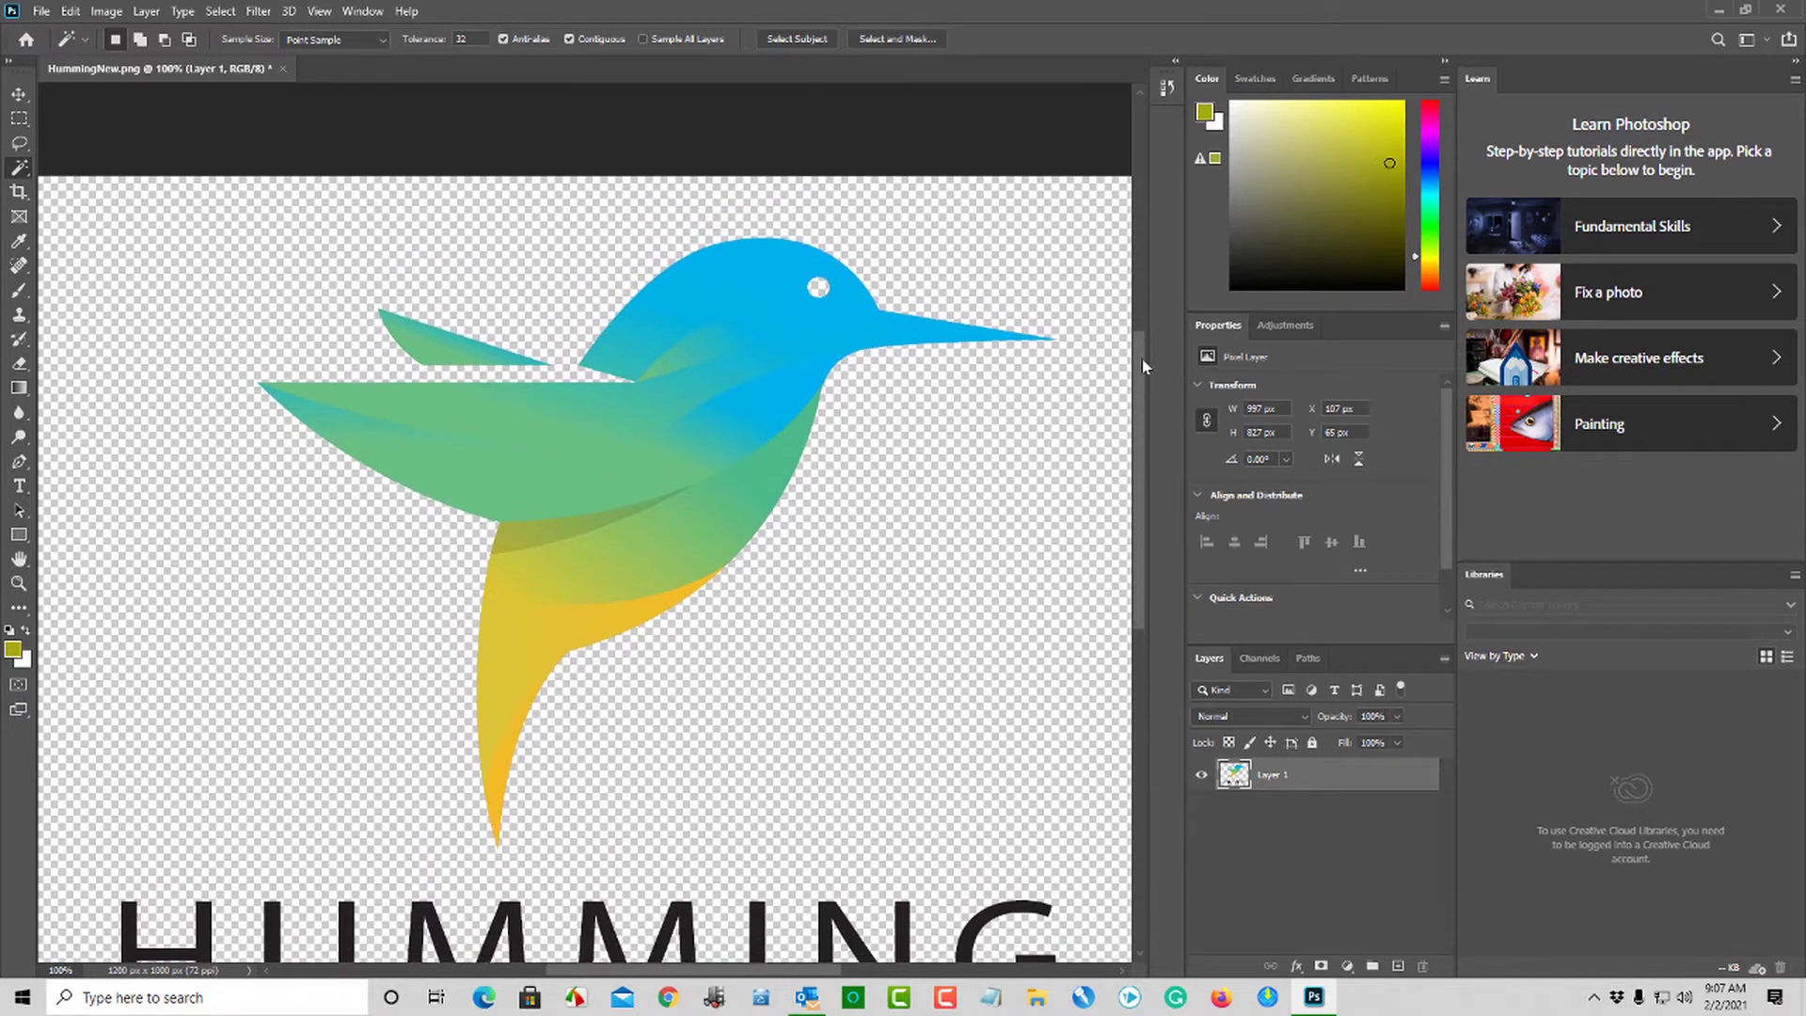
- Save a PNG copy of the logo as Origianal.png in the Images For Video folder, using the large file size option
left_click_drag(1144, 365, 1139, 464)
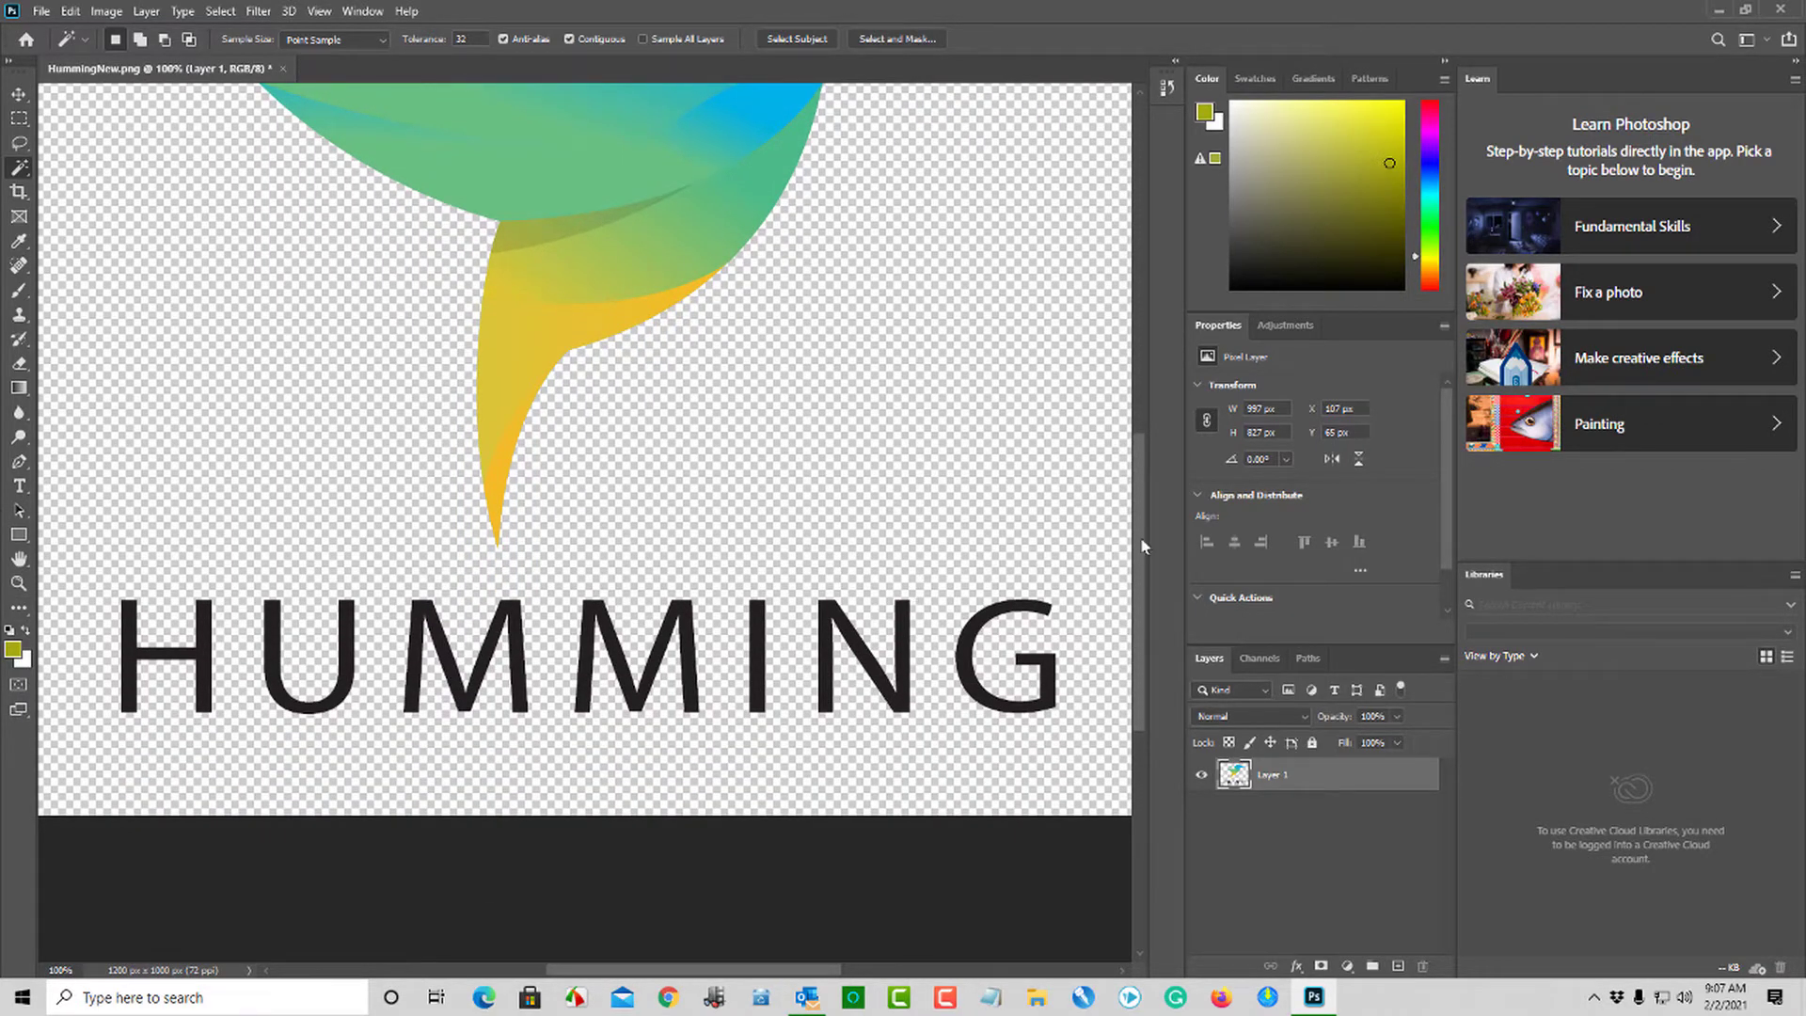
left_click_drag(1141, 536, 1139, 438)
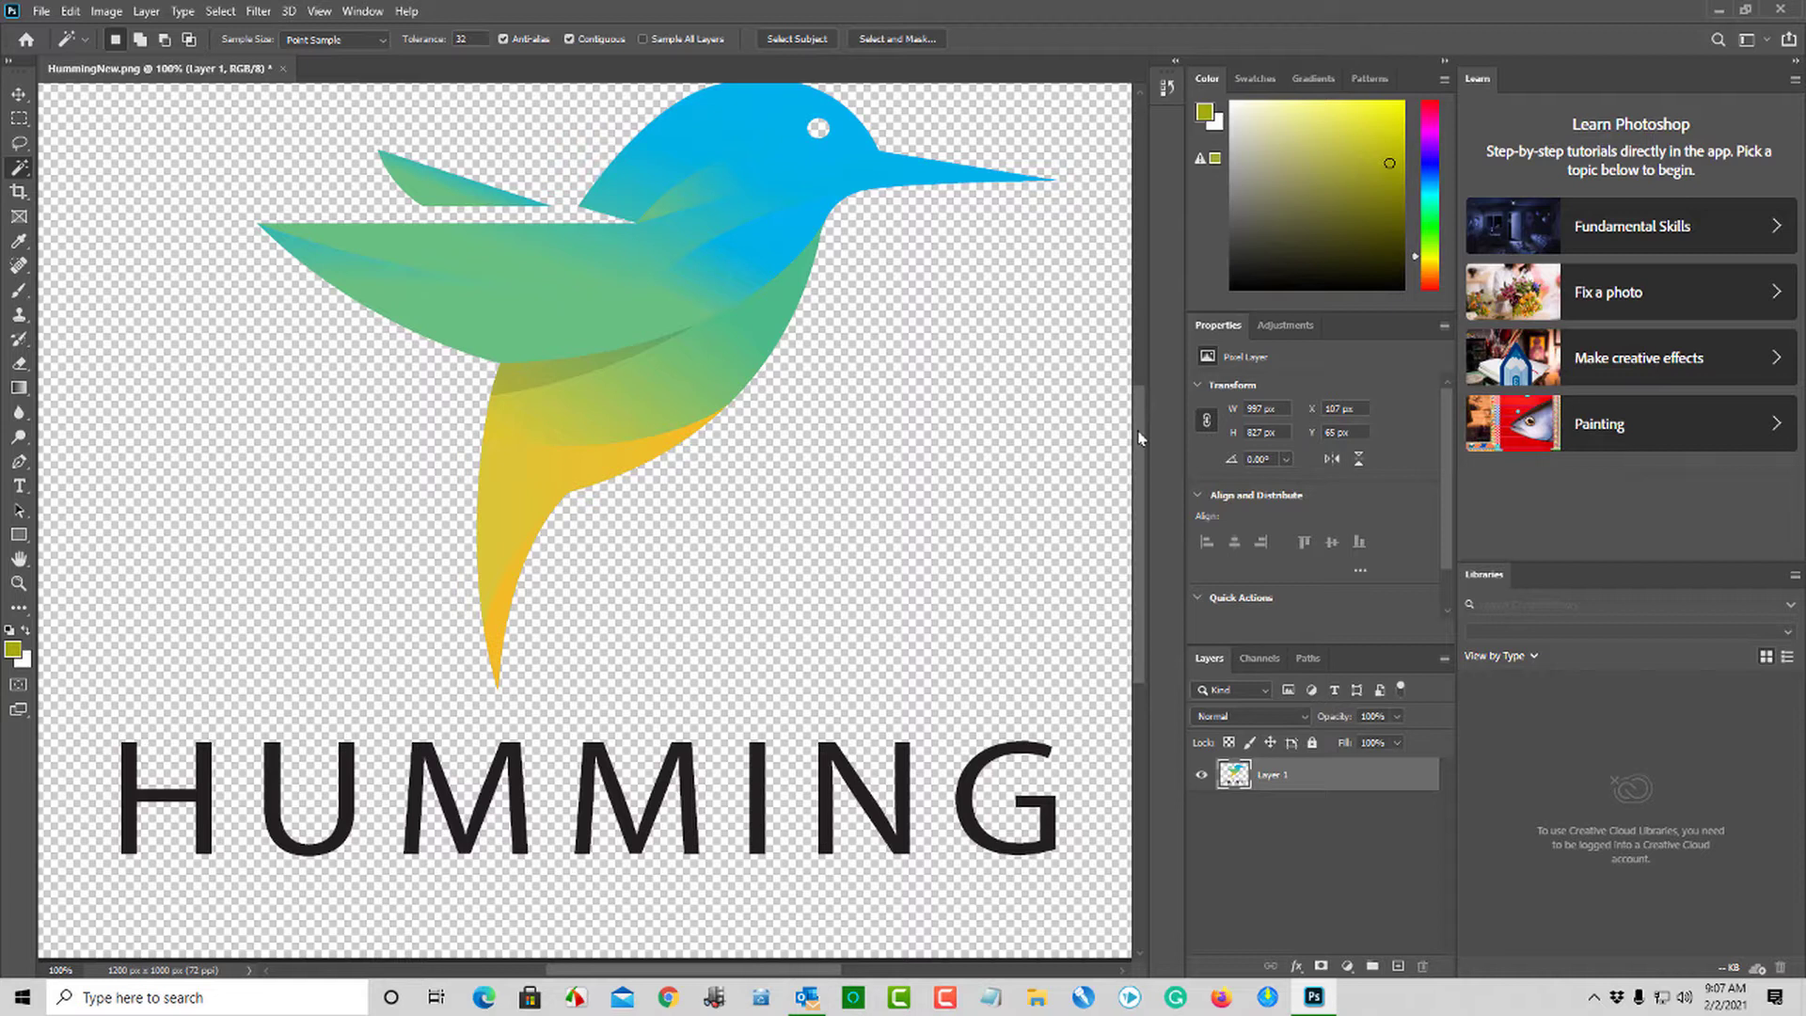
left_click(42, 11)
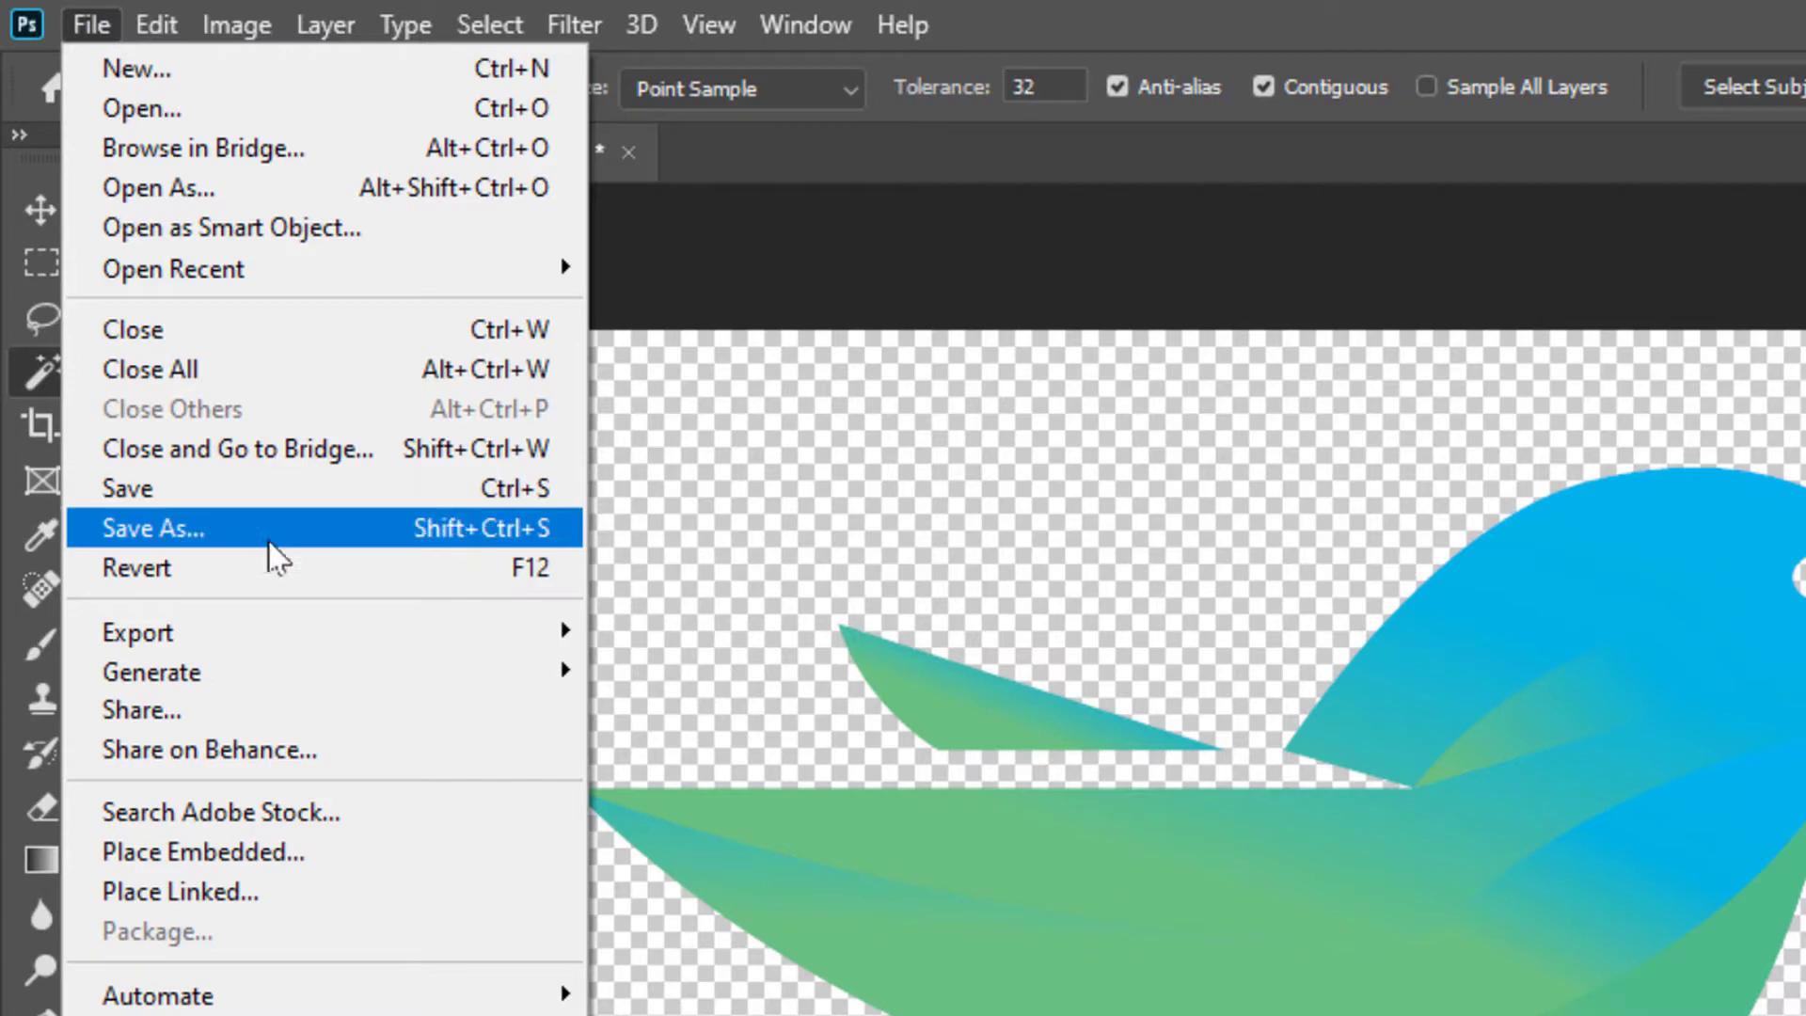
left_click(268, 530)
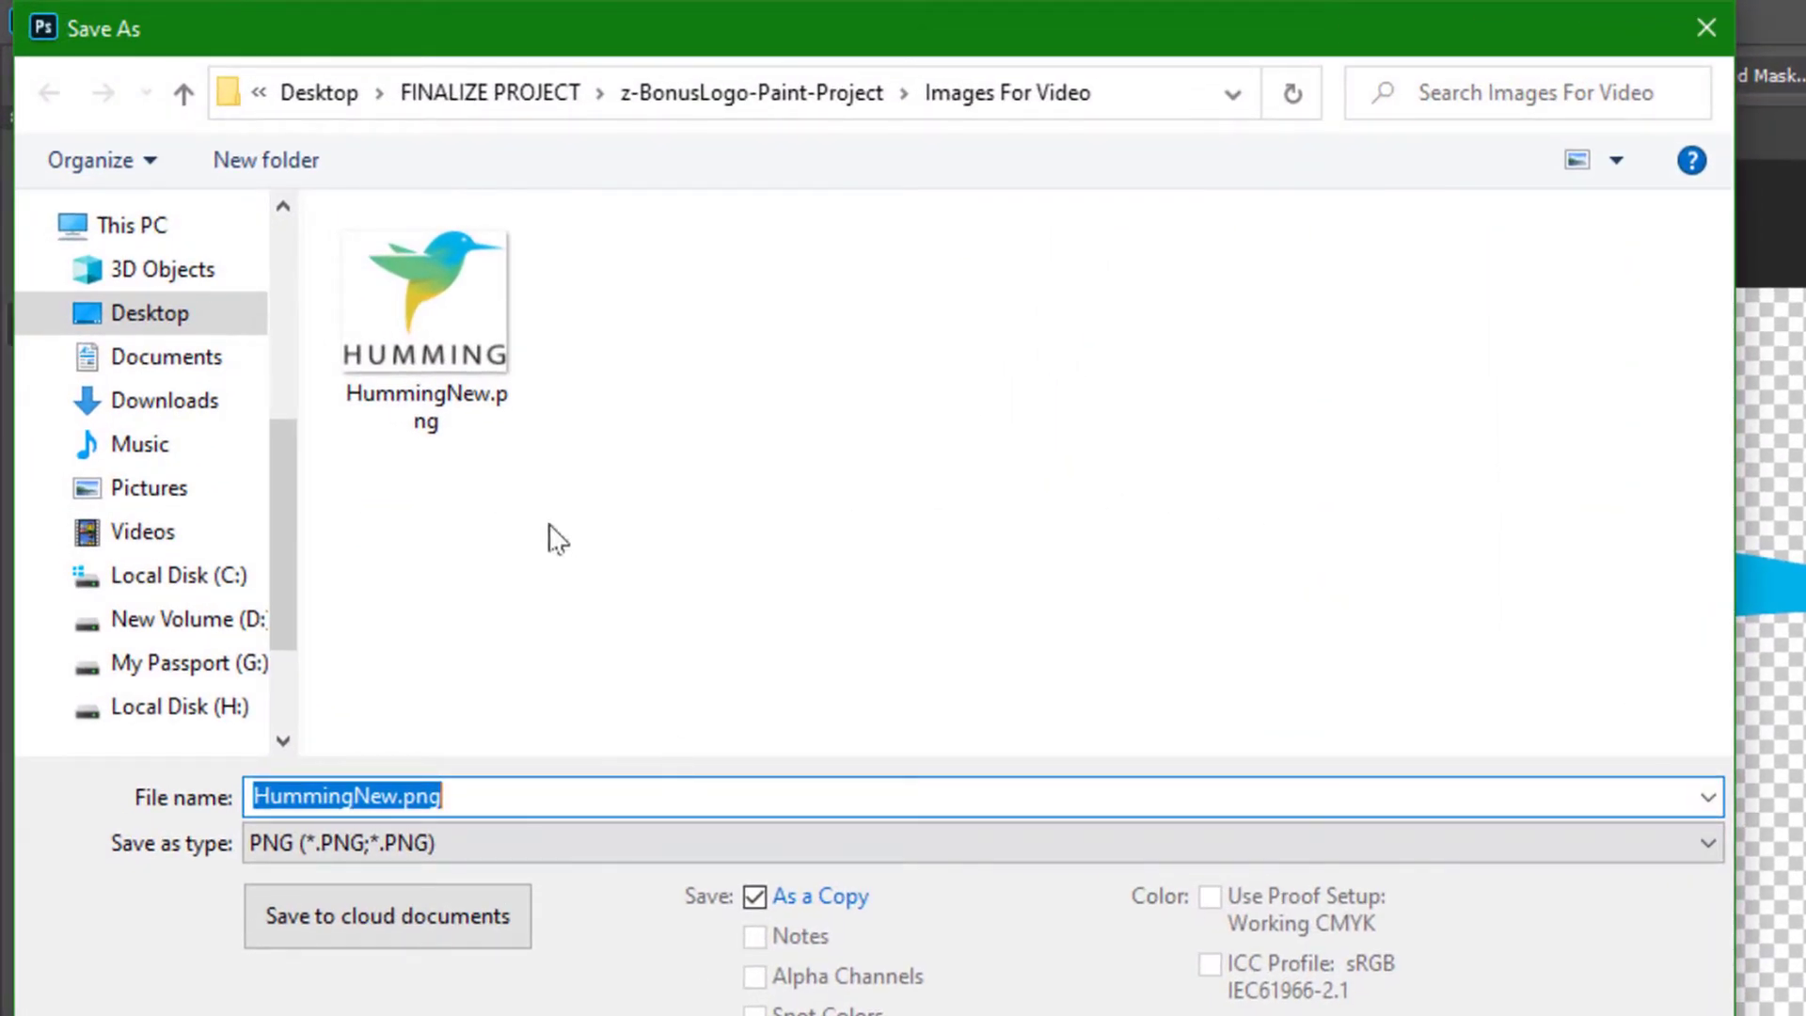
type("Origianl")
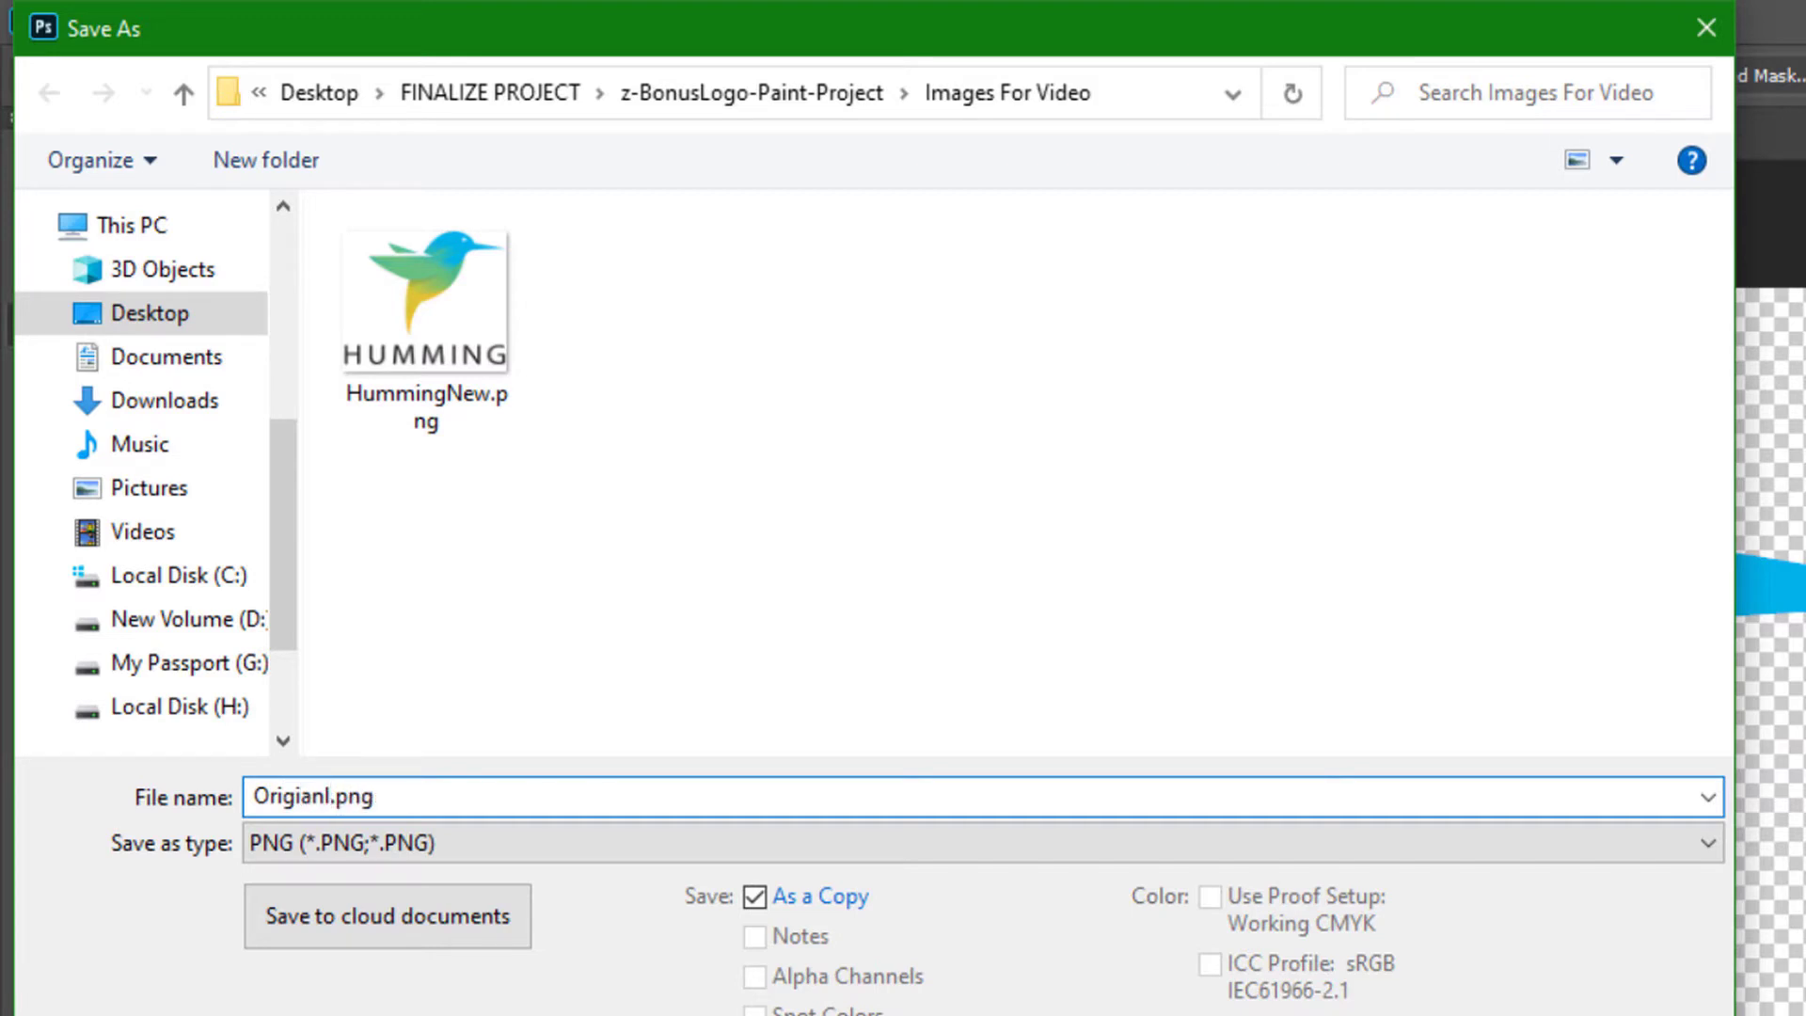
key("BackSpace")
type("al")
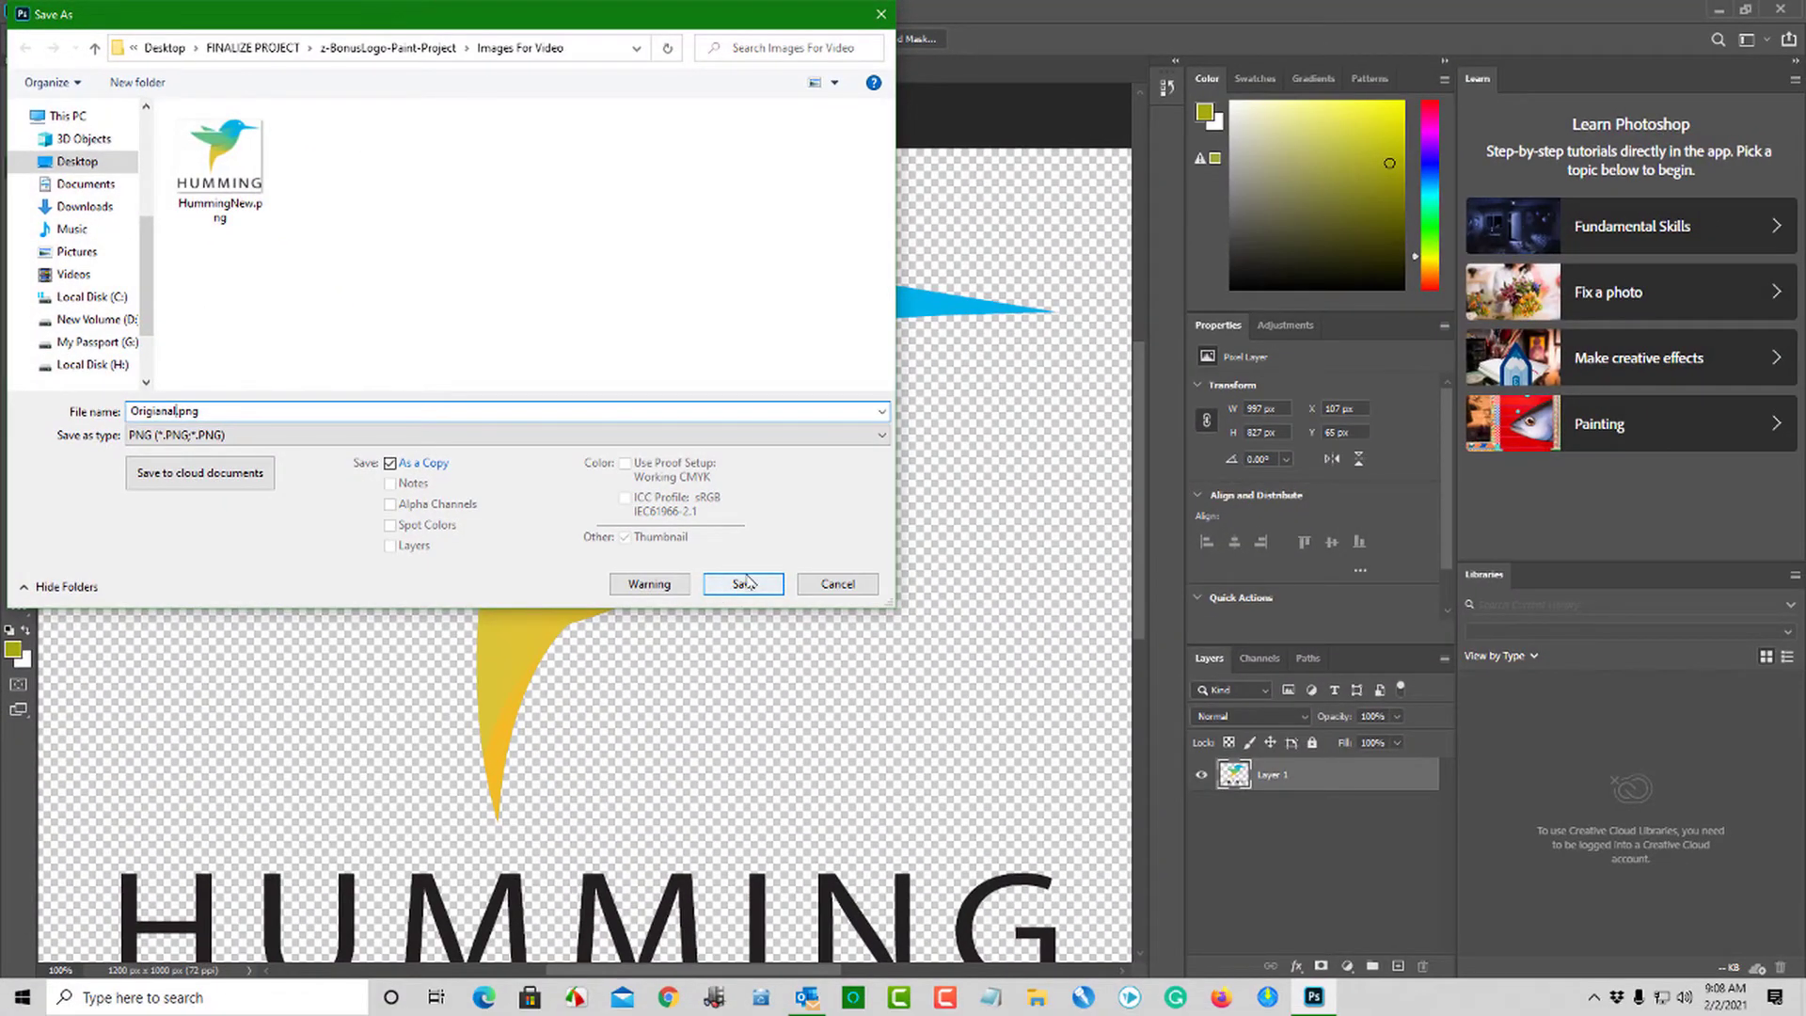
left_click(746, 584)
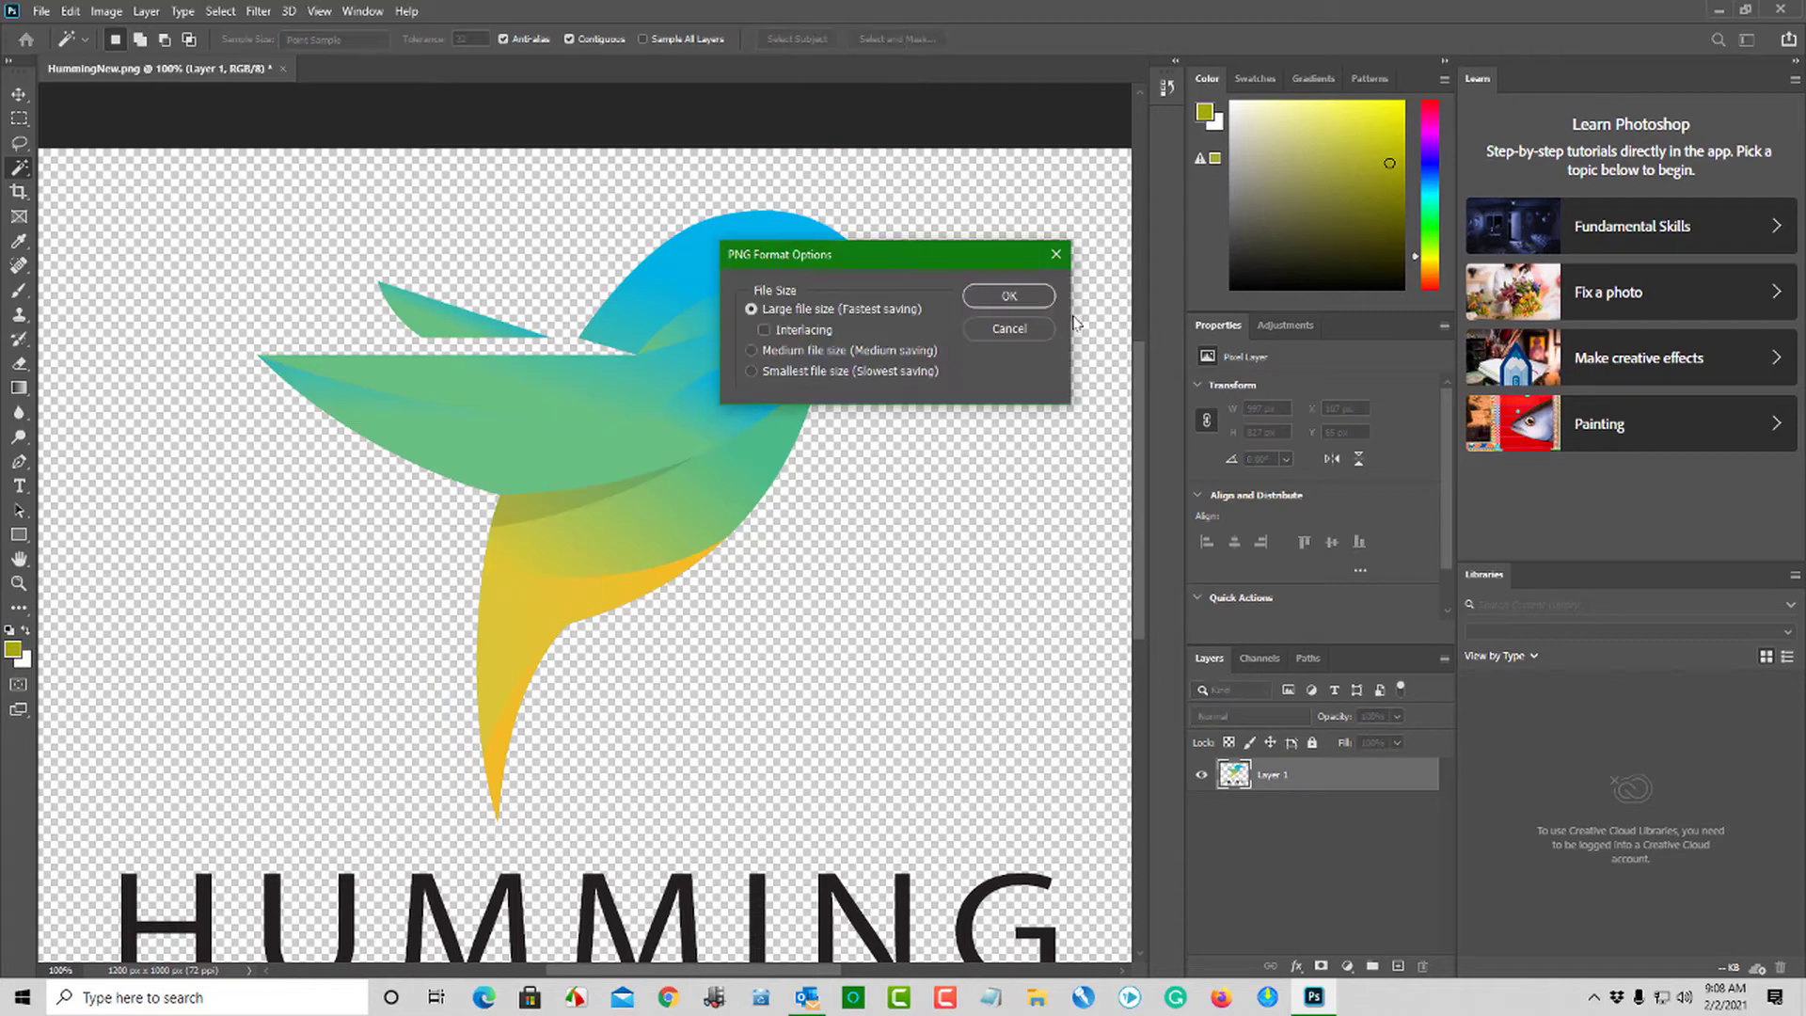
left_click(1027, 304)
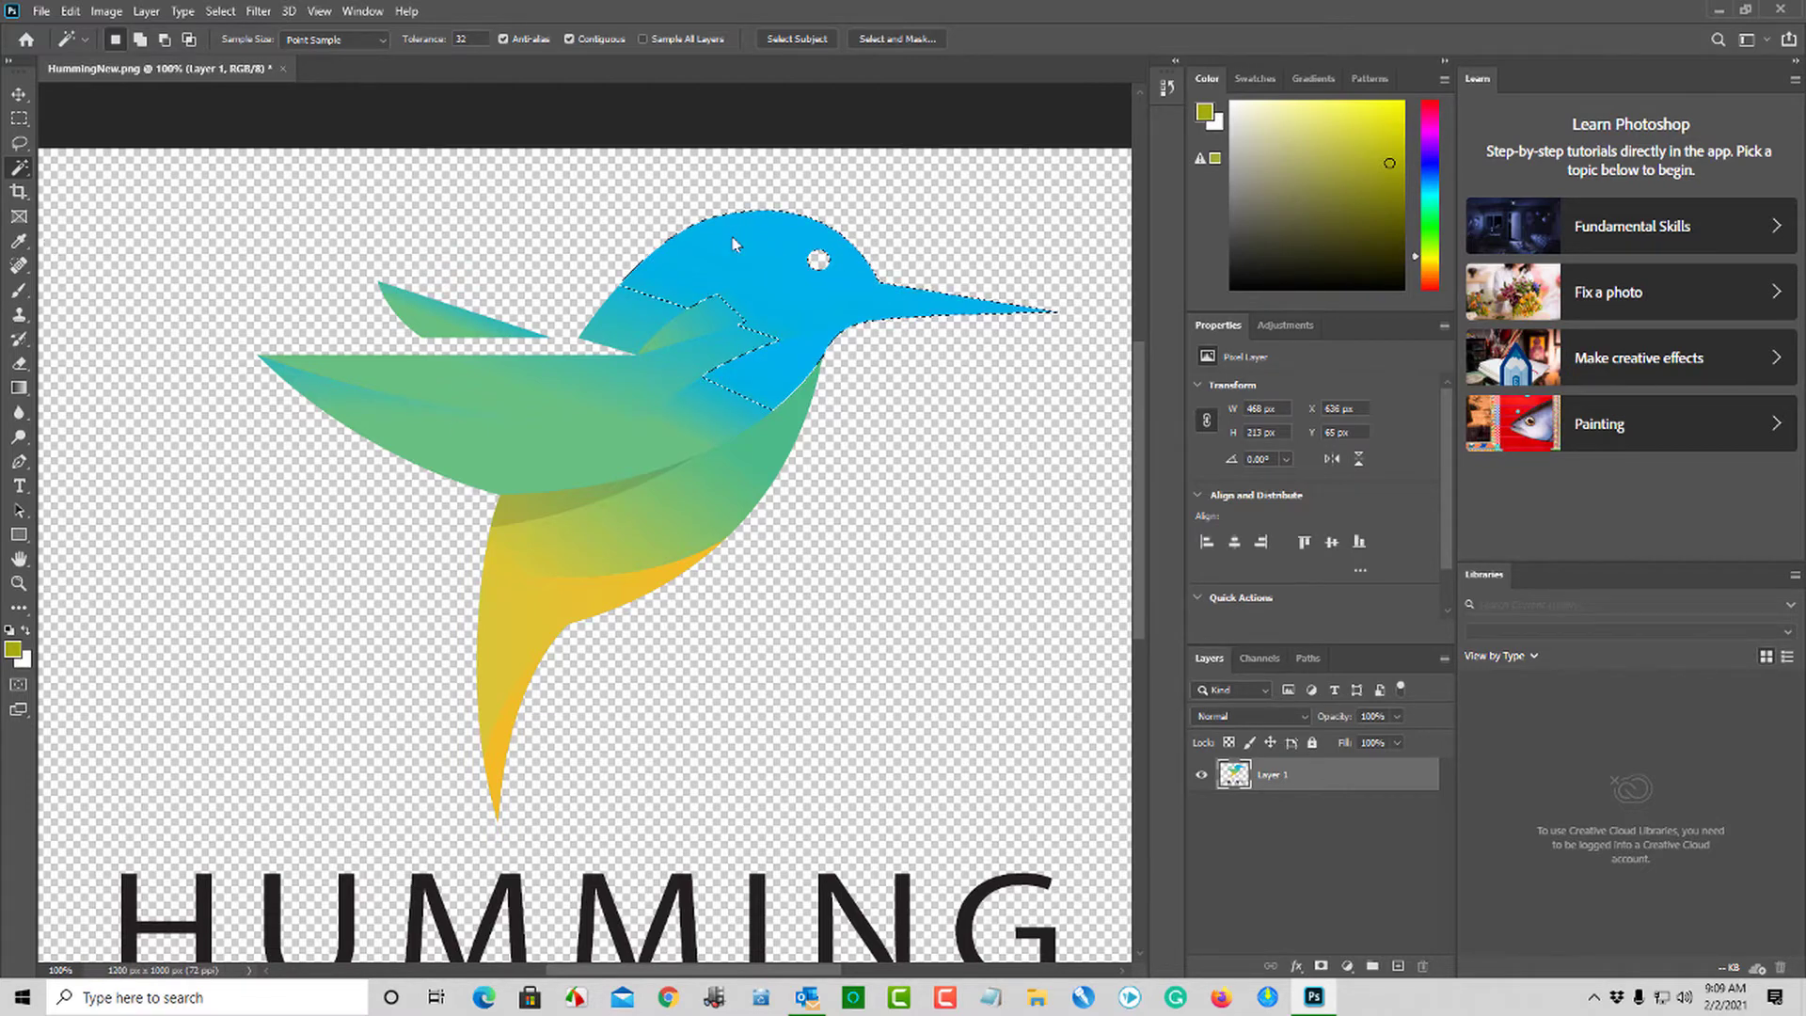
- Extend the Magic Wand selection from the blue head across the body, wings and tail so it covers the entire bird
key("shift")
left_click(656, 331, "shift")
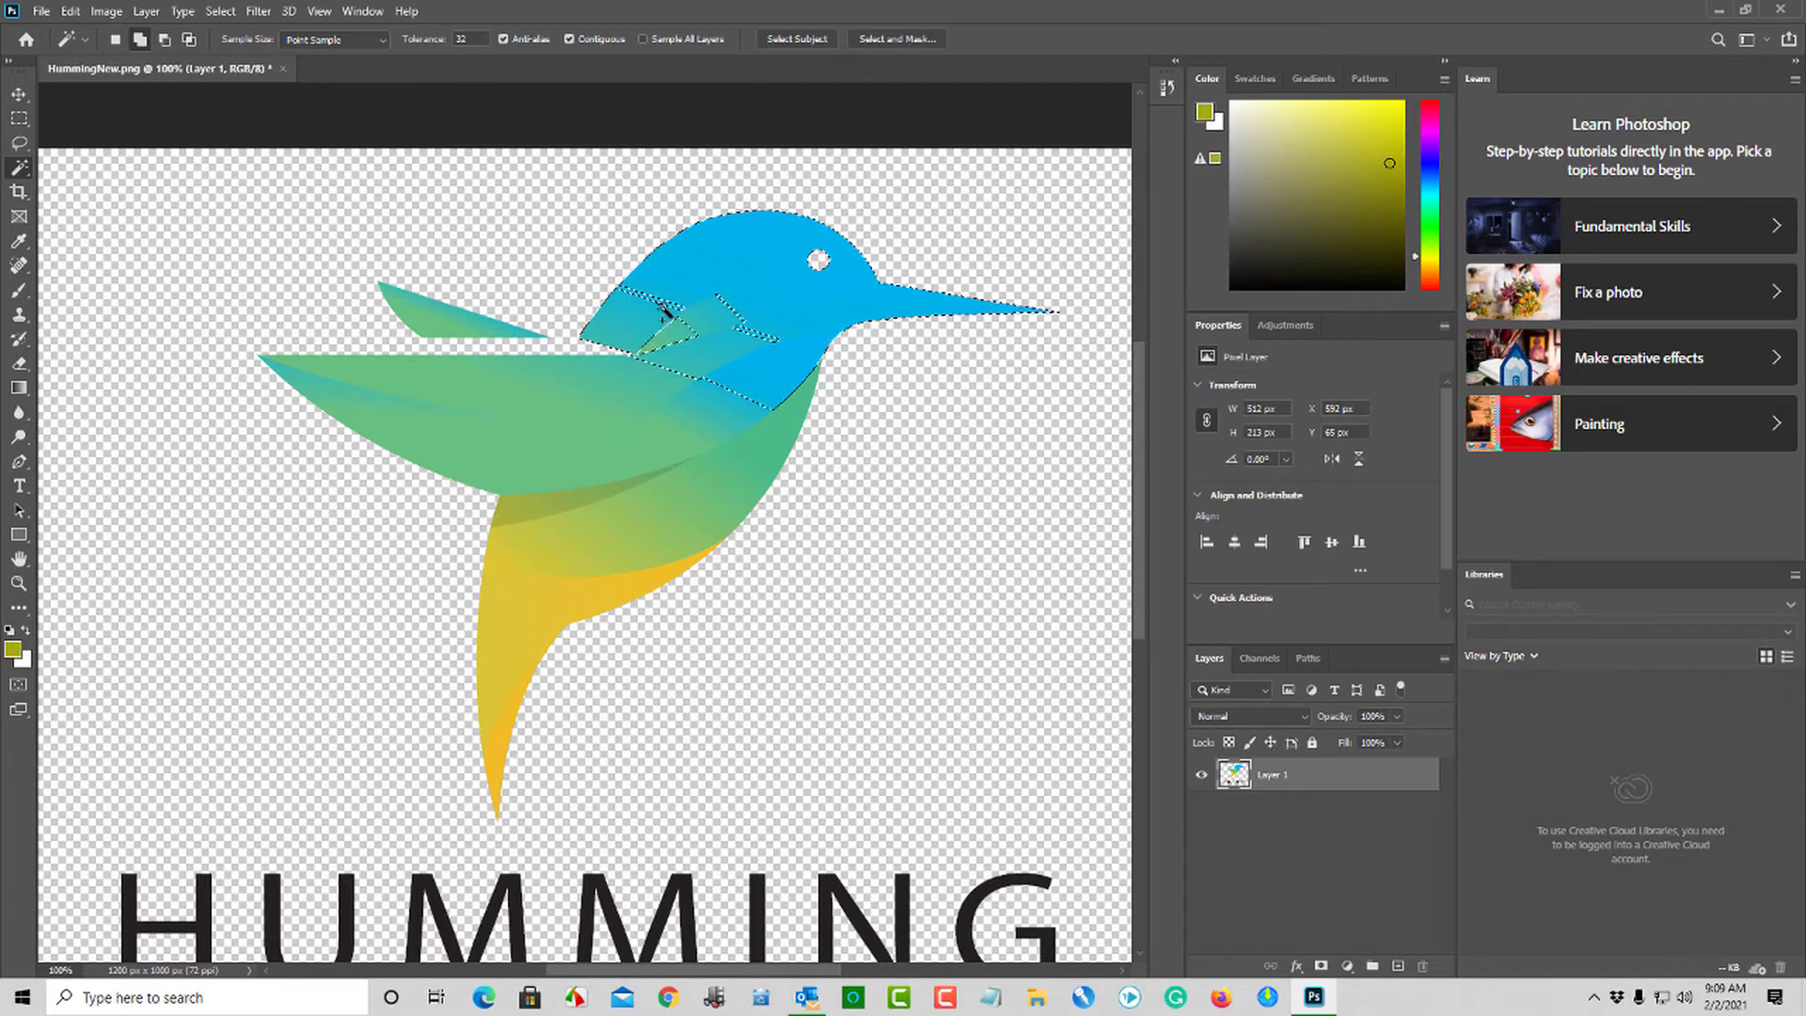
left_click(667, 311, "shift")
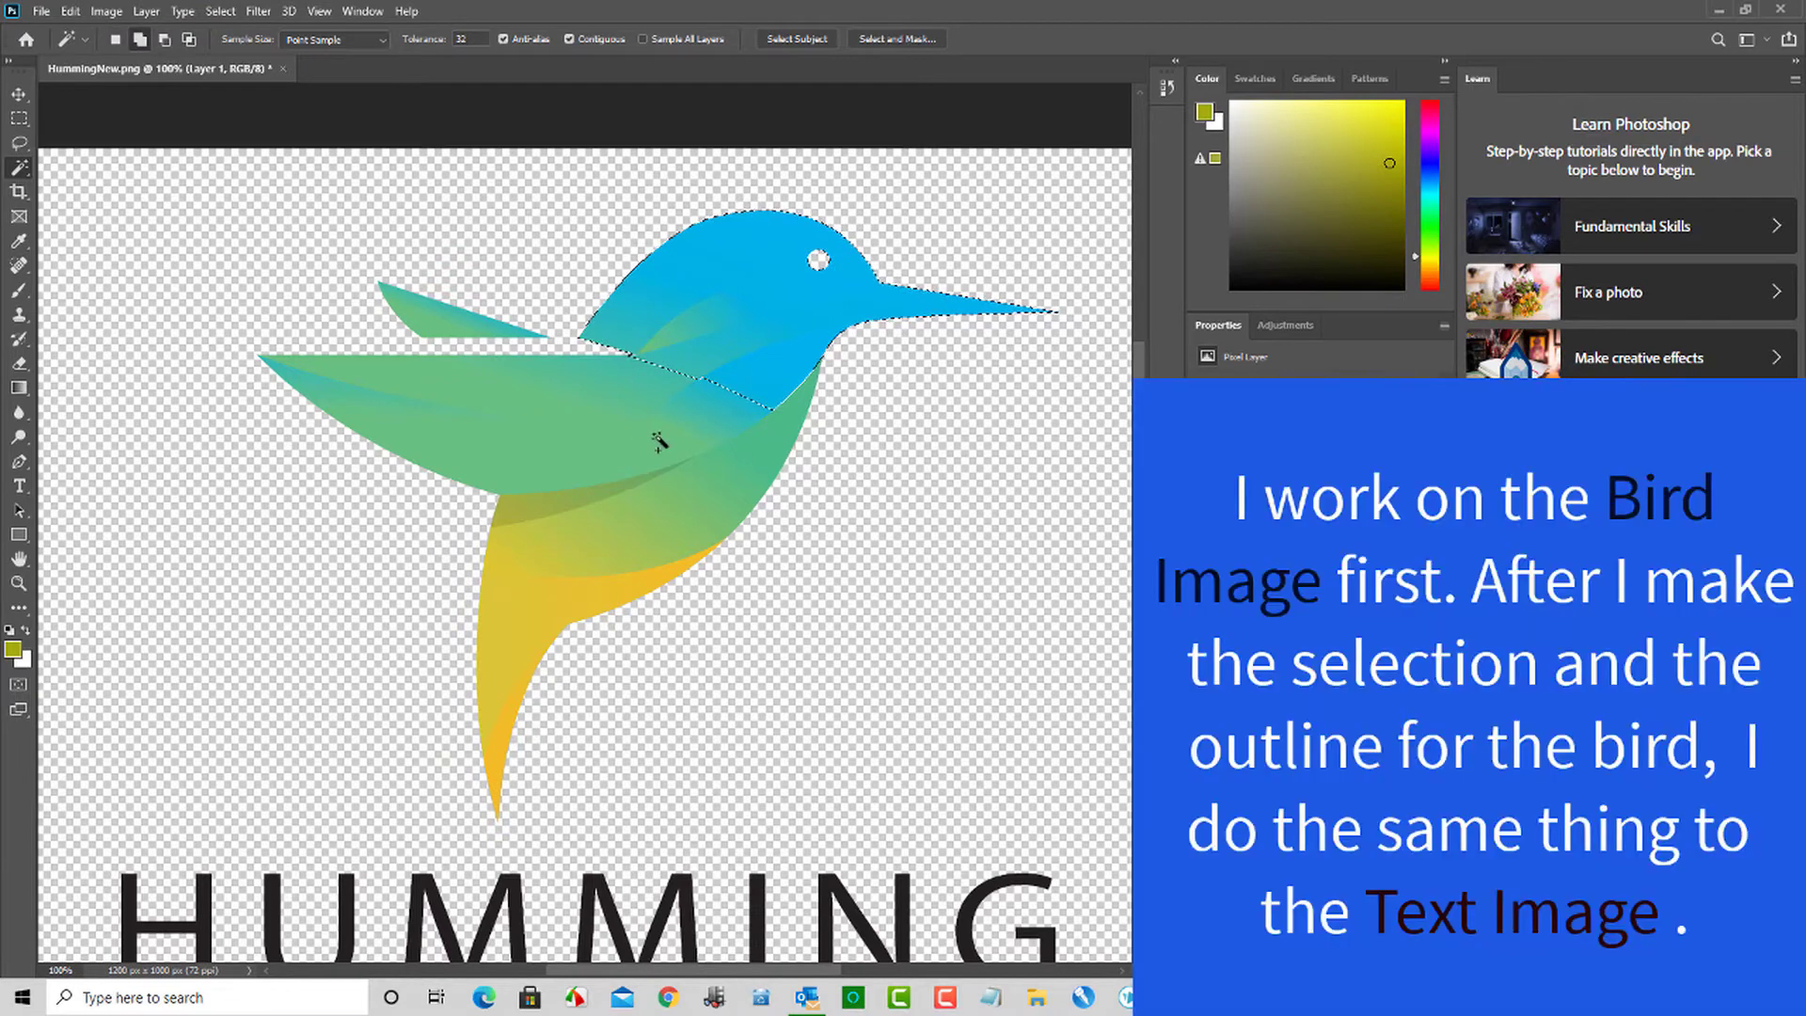
left_click(774, 442, "shift")
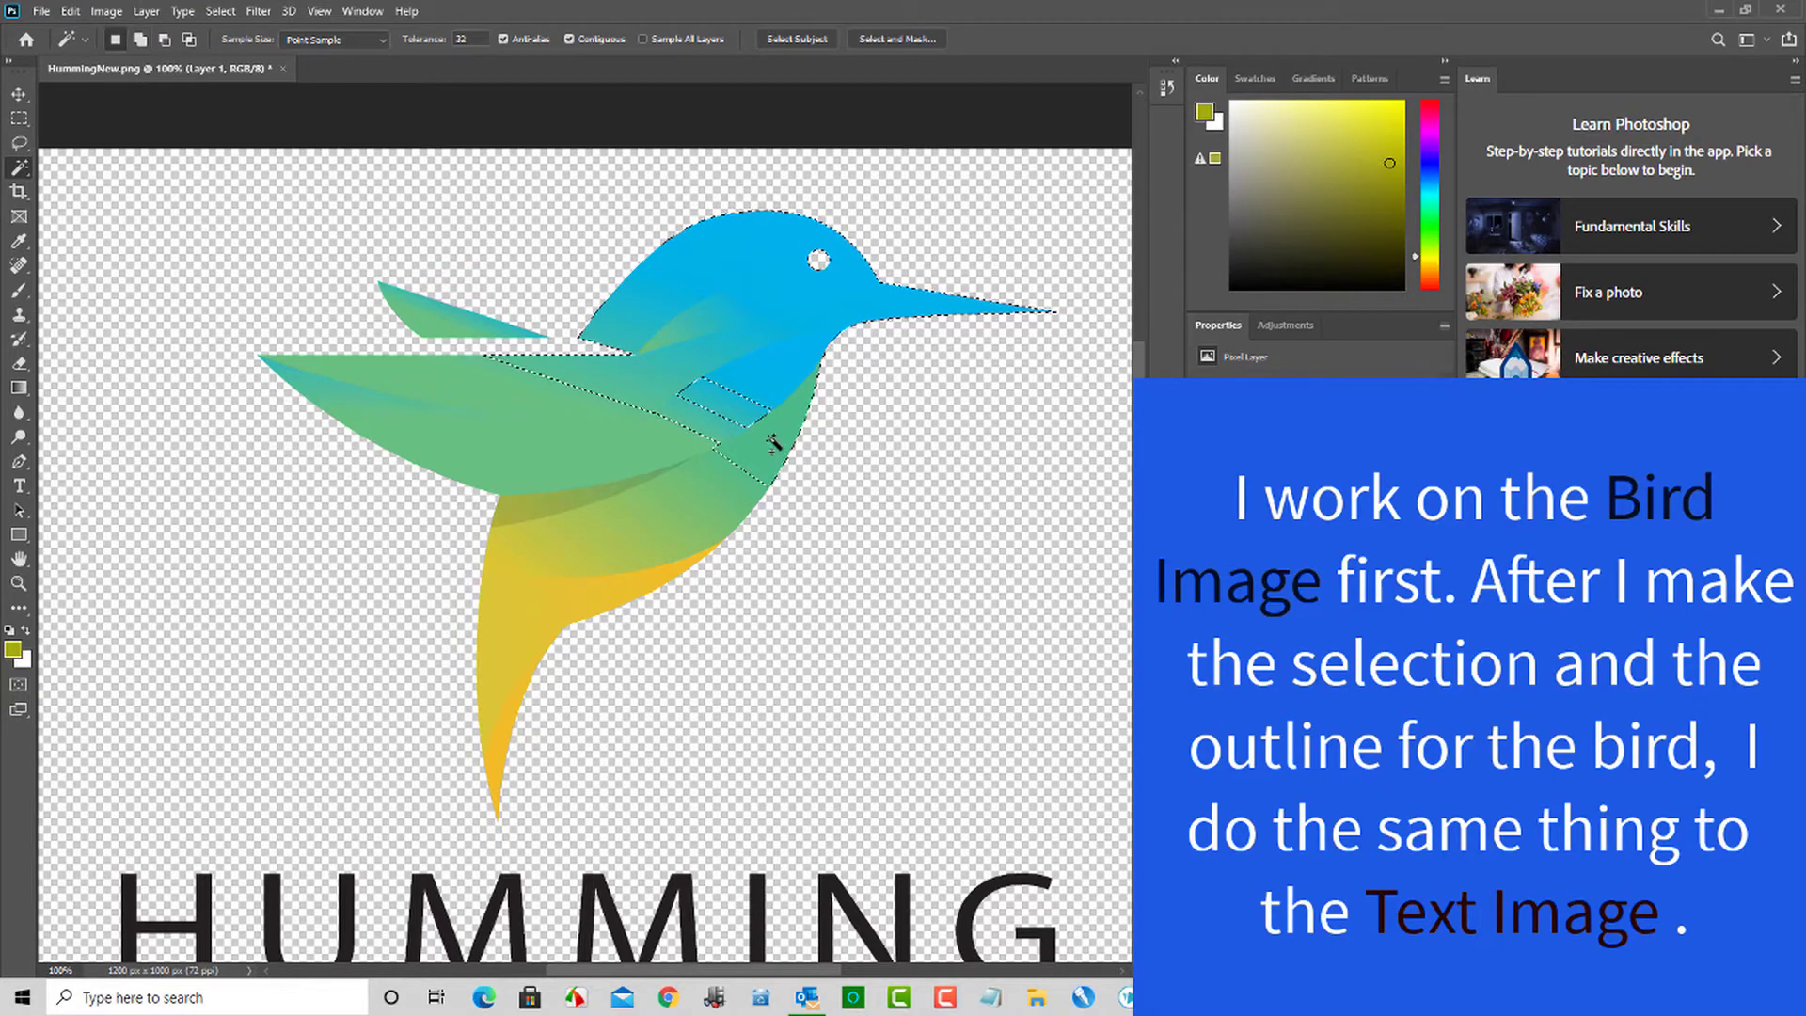
left_click(658, 439, "shift")
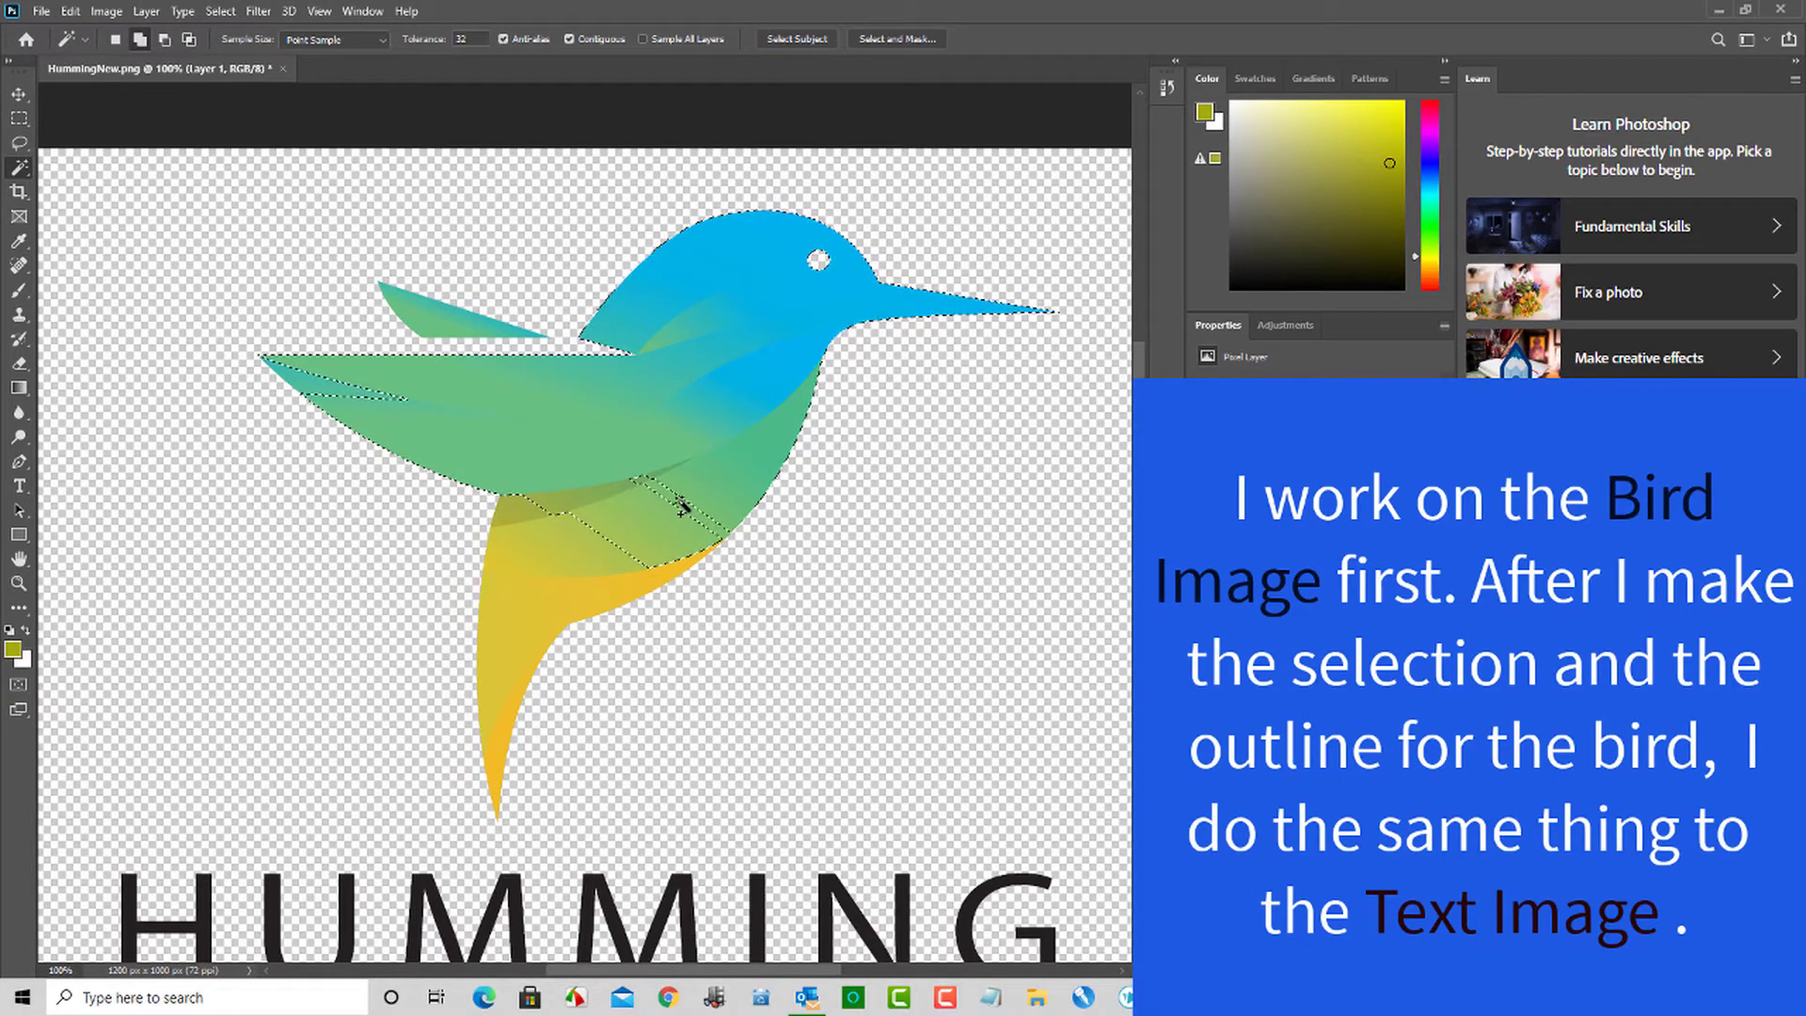
left_click(486, 744, "shift")
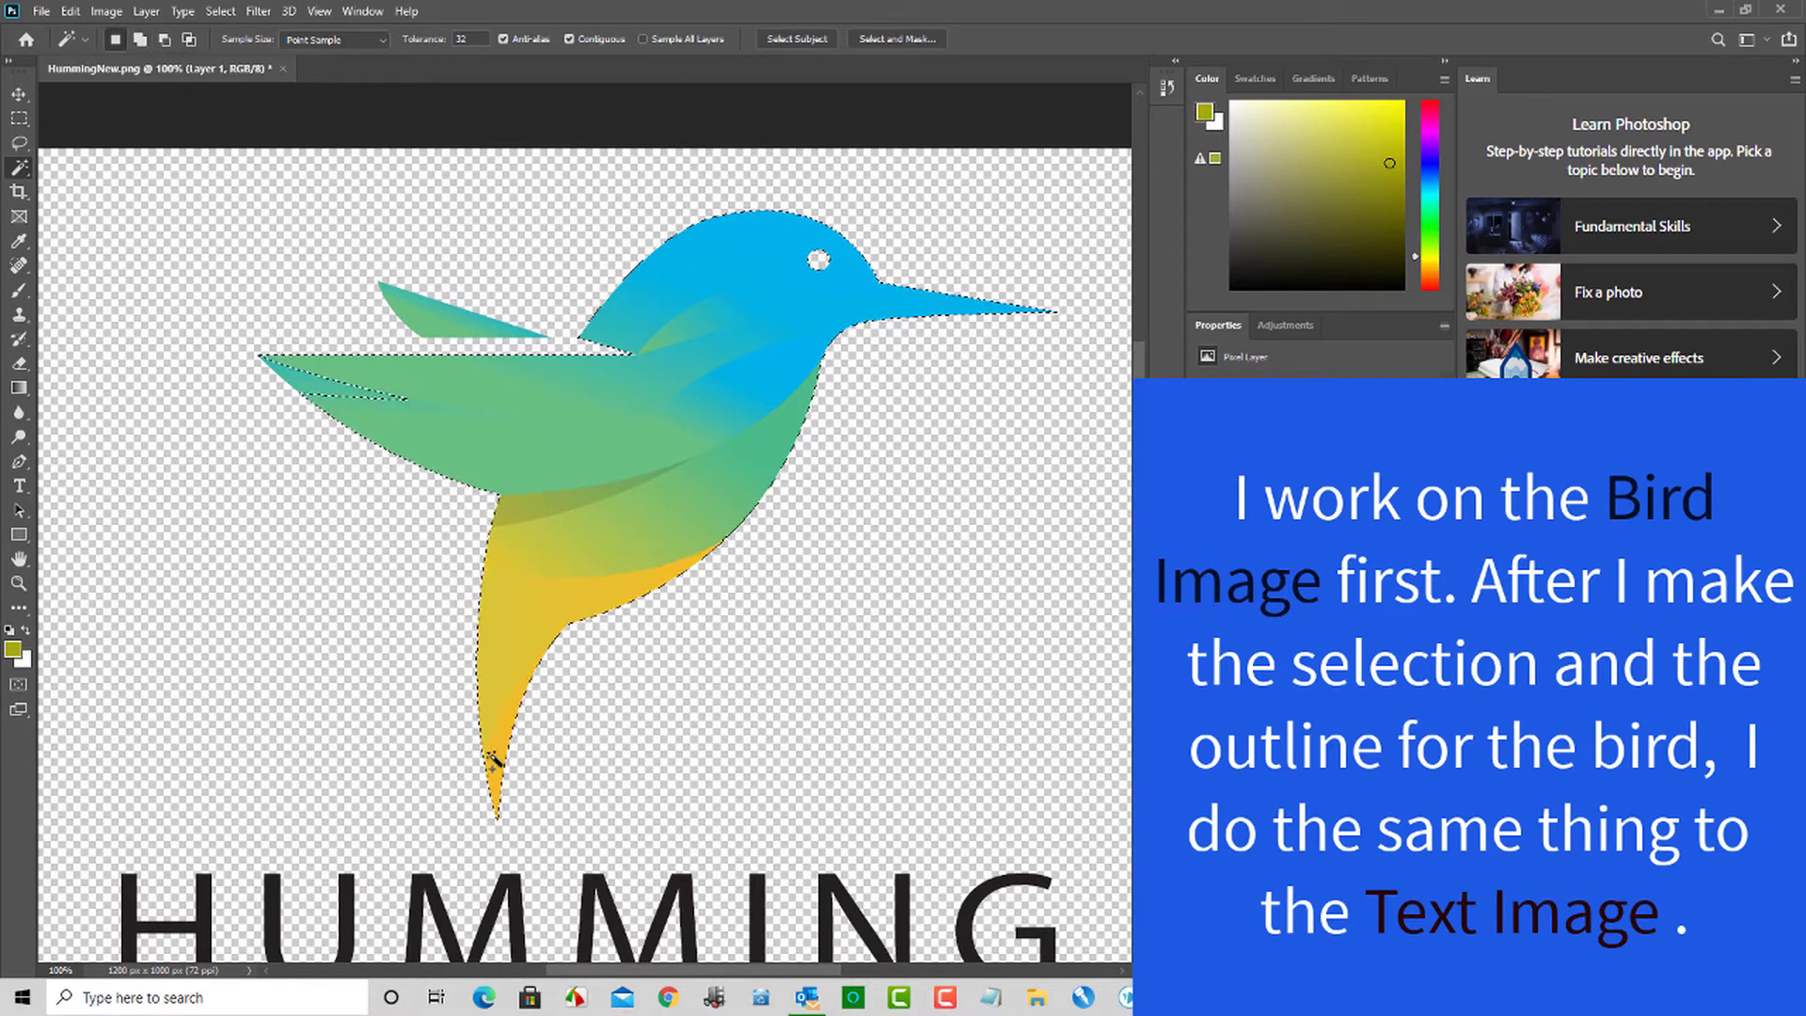
left_click(386, 381, "shift")
left_click(532, 336, "shift")
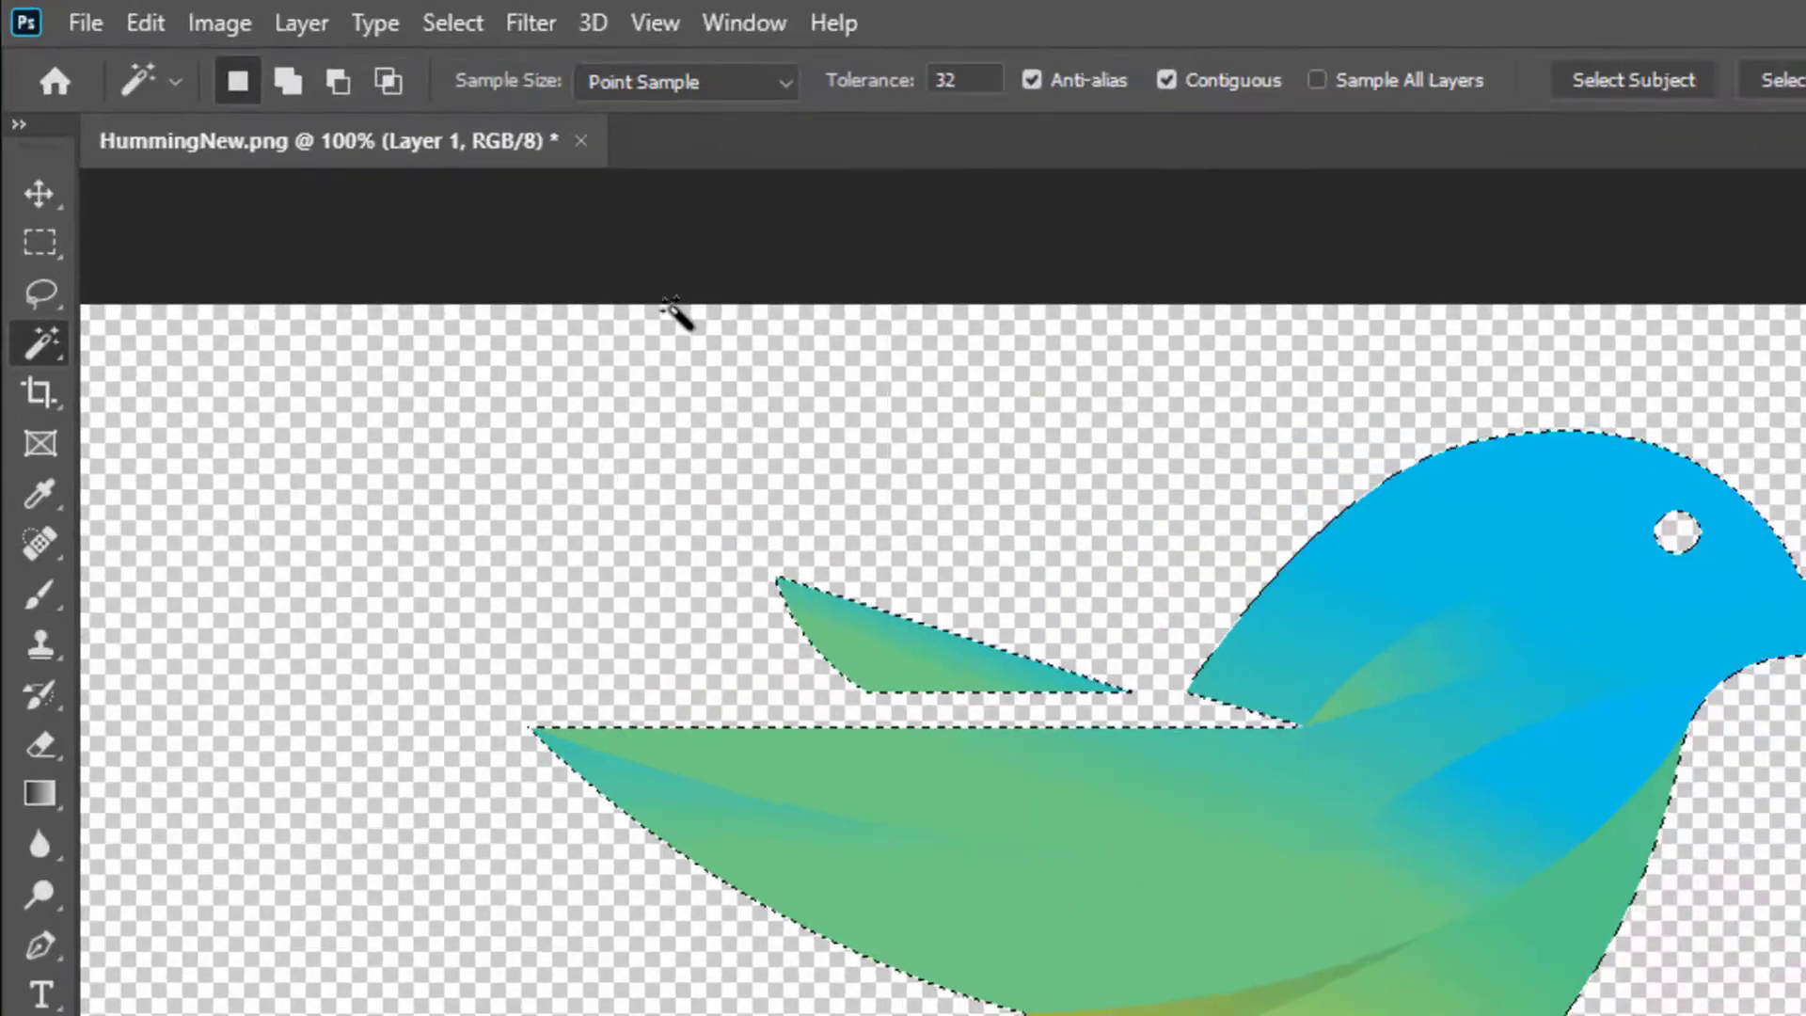
- Contract the bird selection by 10 pixels and delete the selected interior, leaving only a coloured outline
left_click(230, 10)
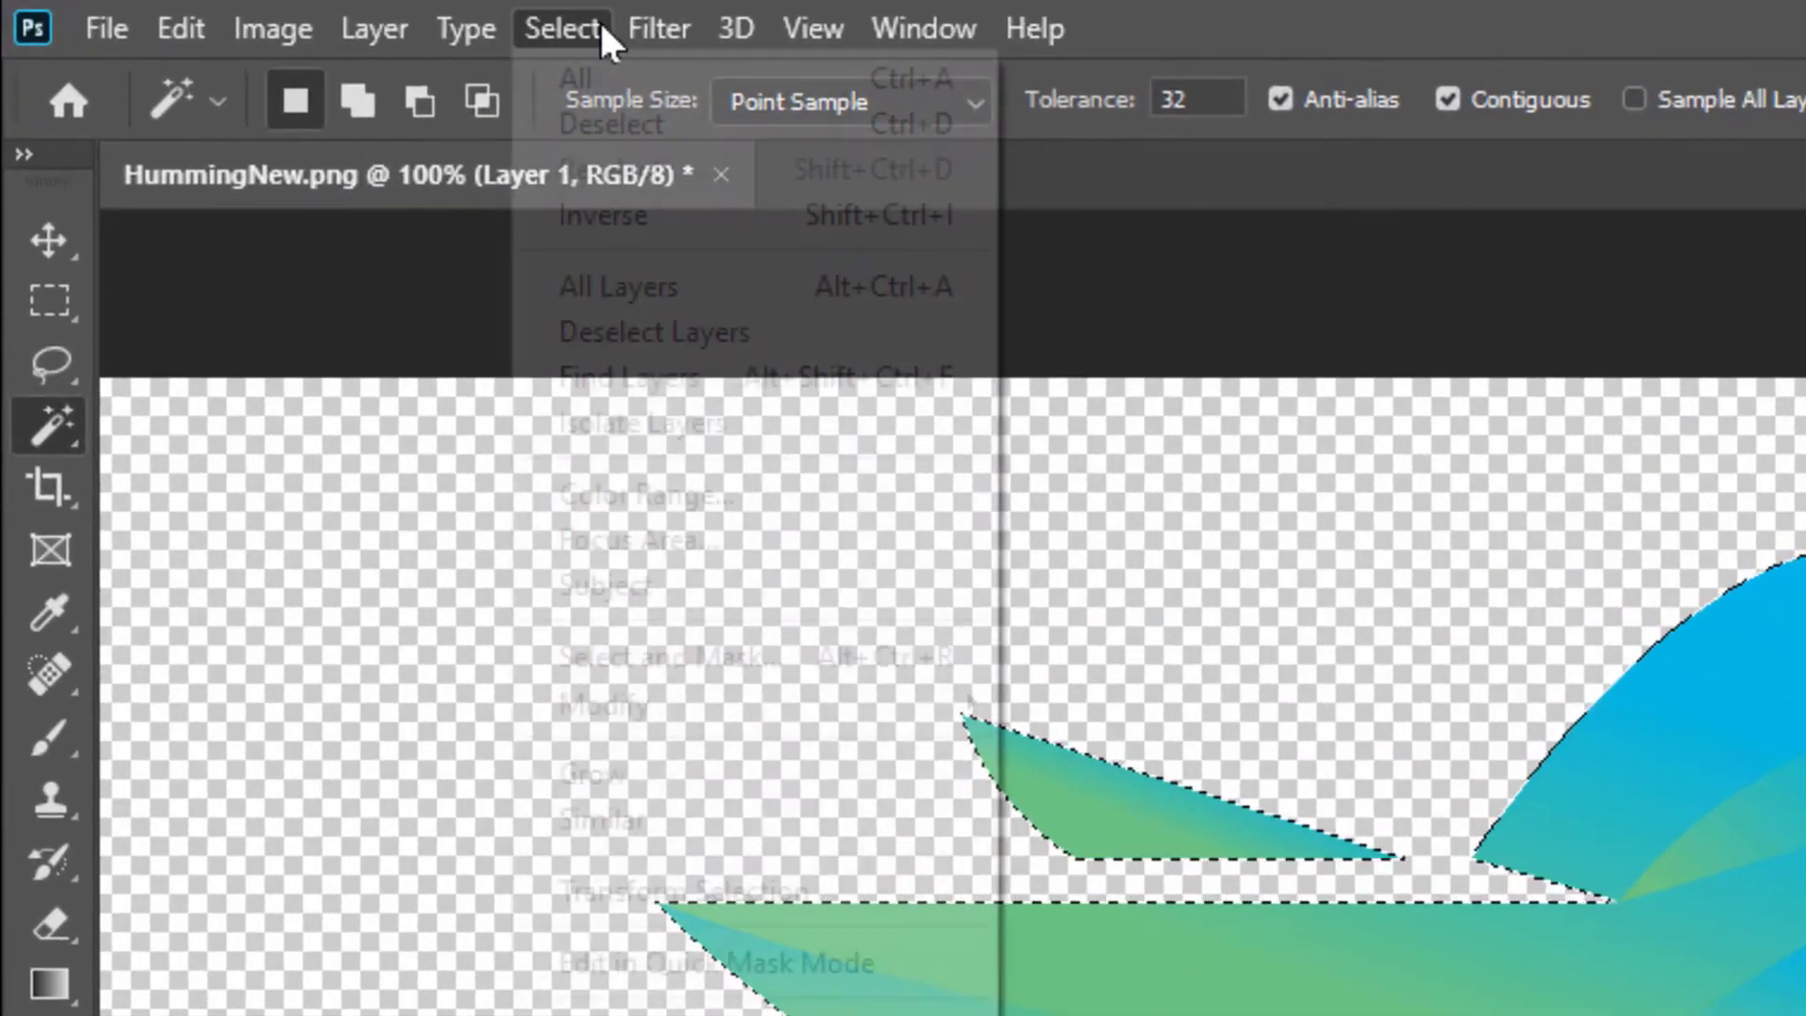
mouse_move(802, 715)
left_click(1089, 834)
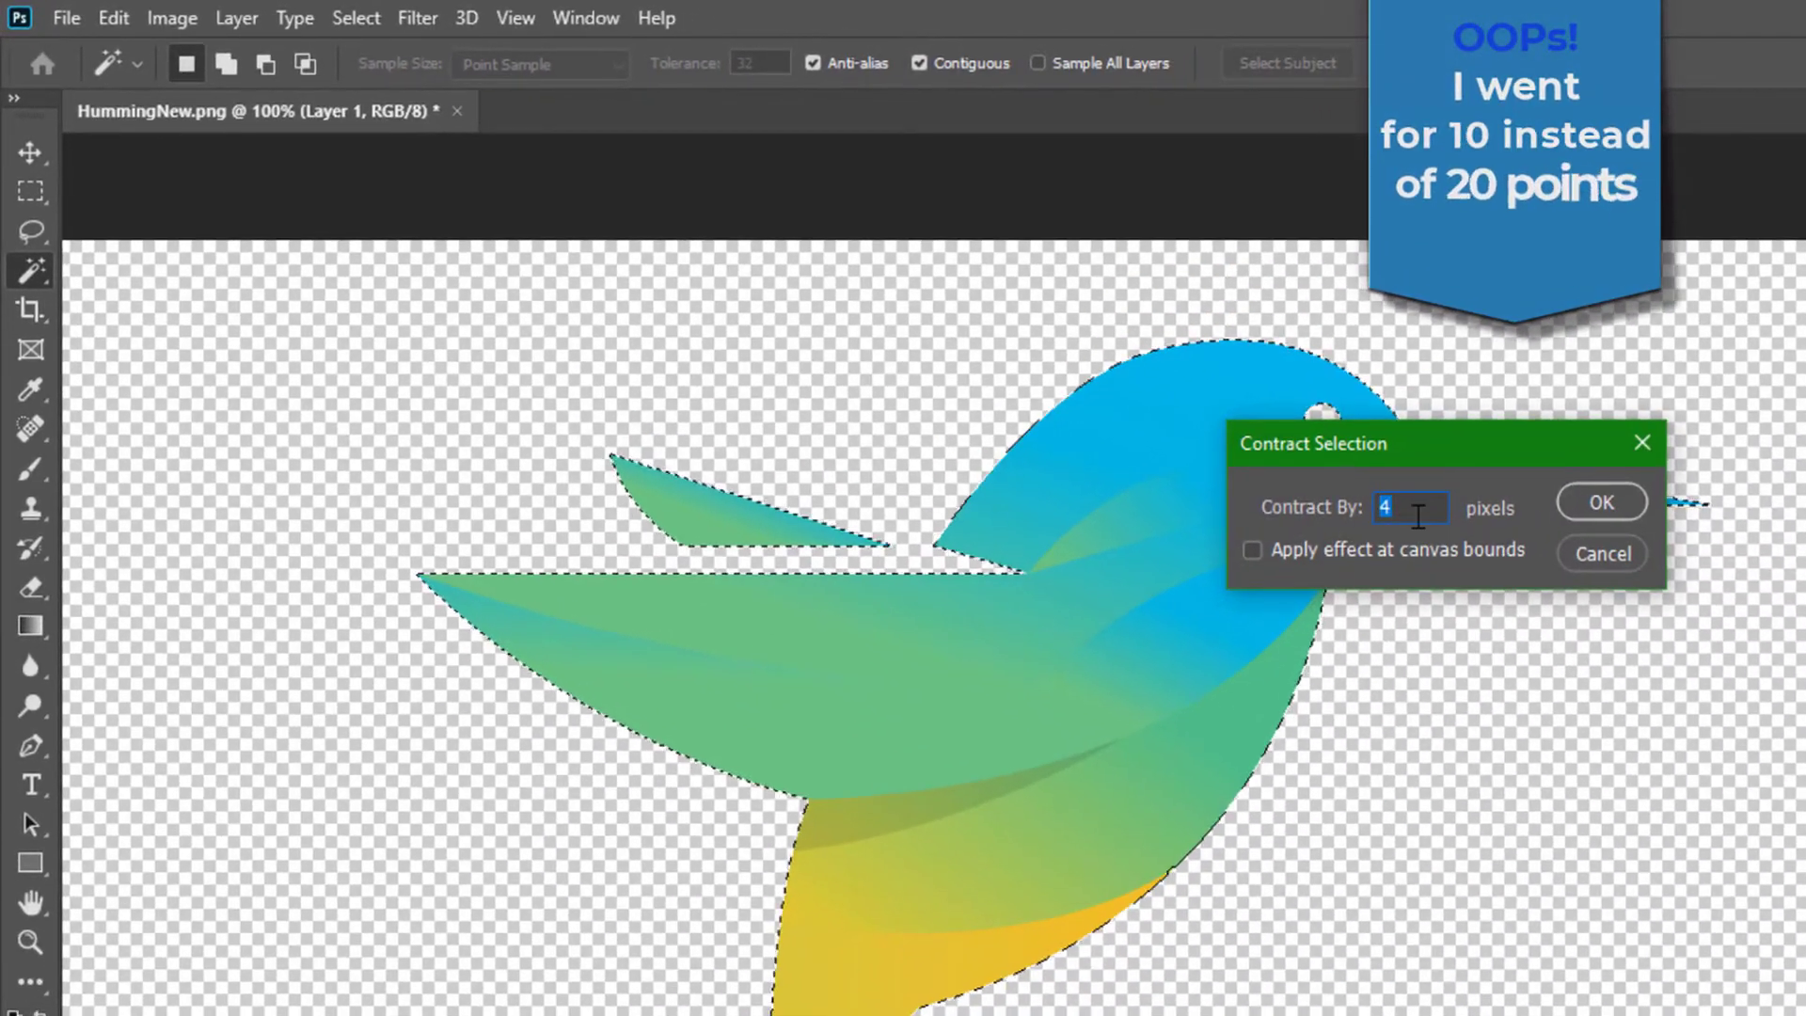
type("1")
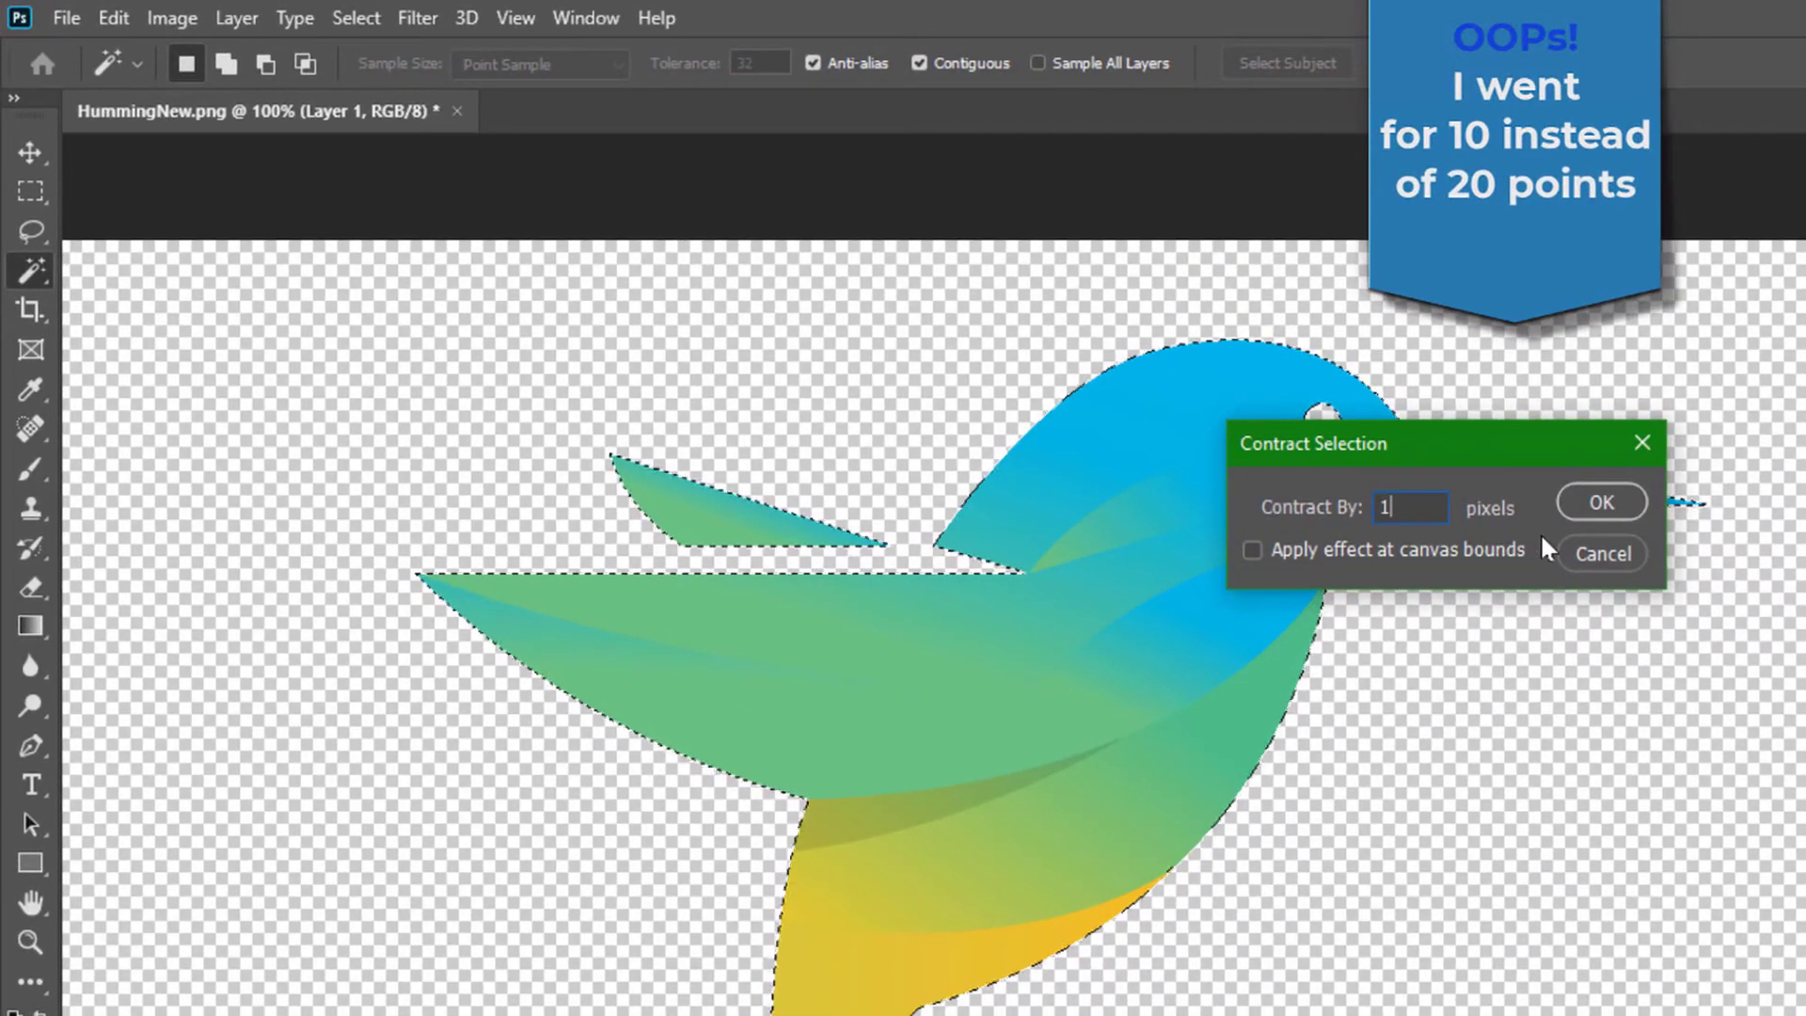
type("0")
left_click(1602, 502)
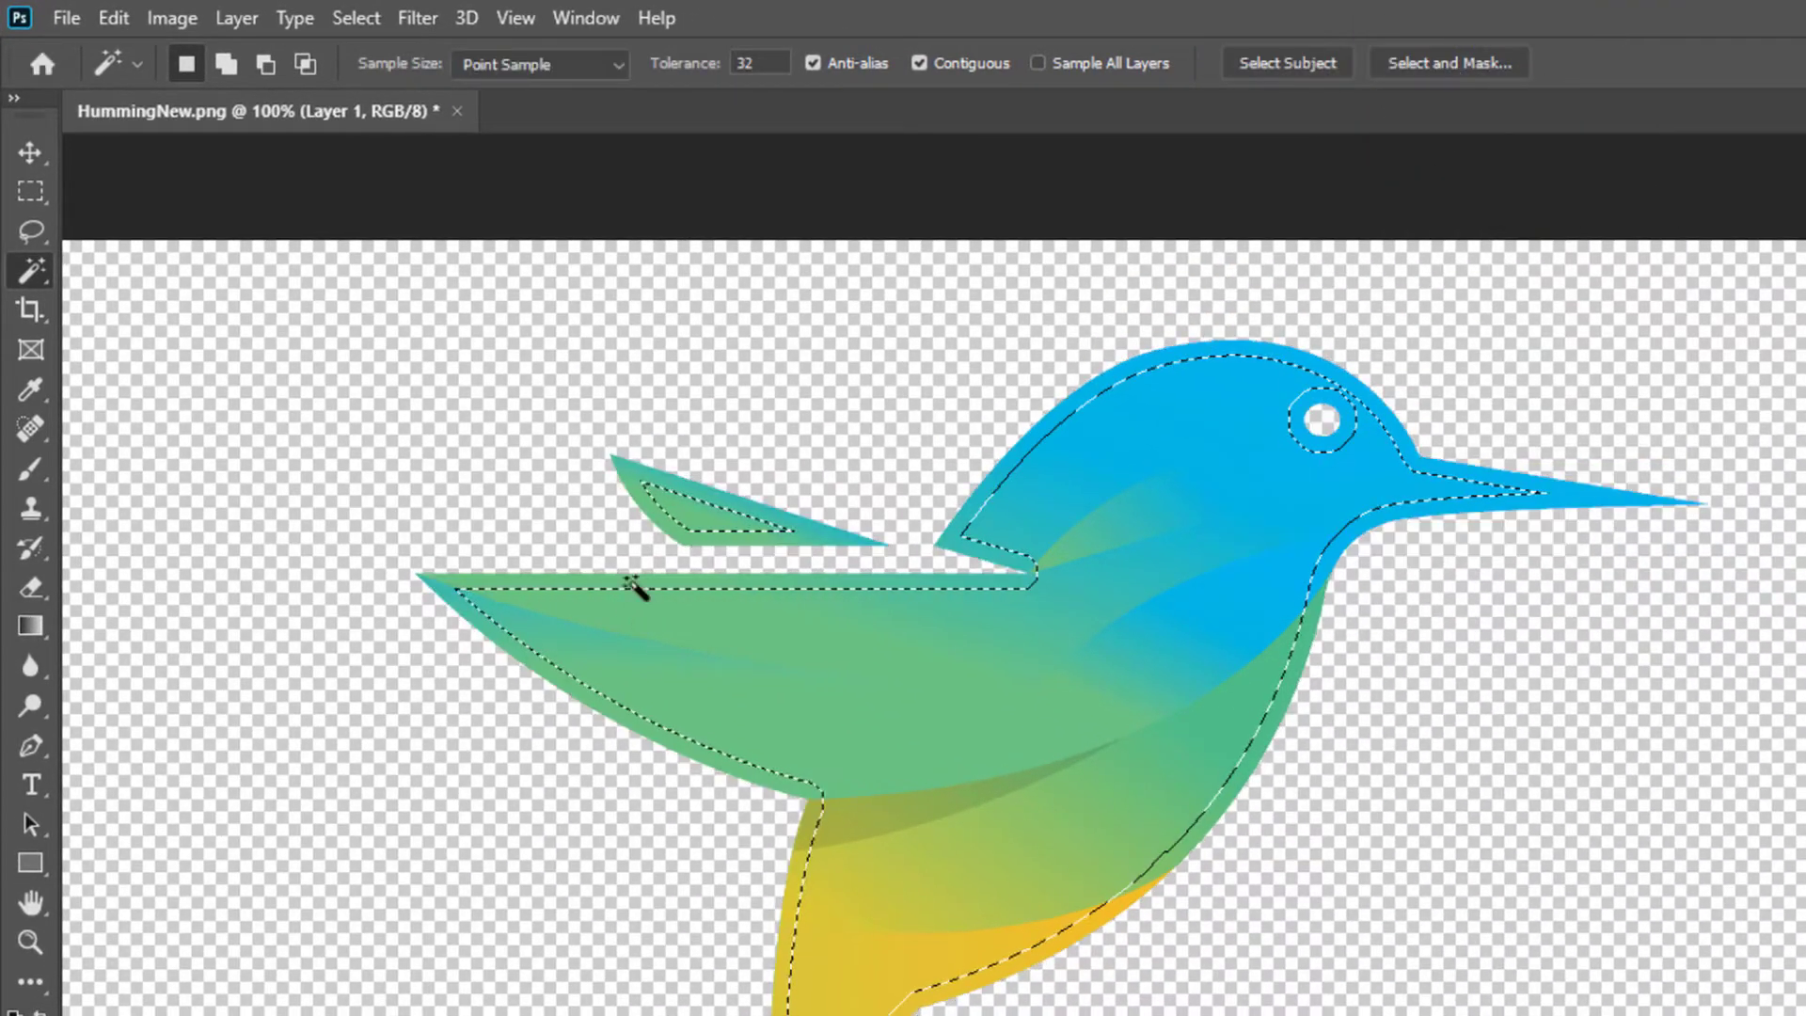
key("Delete")
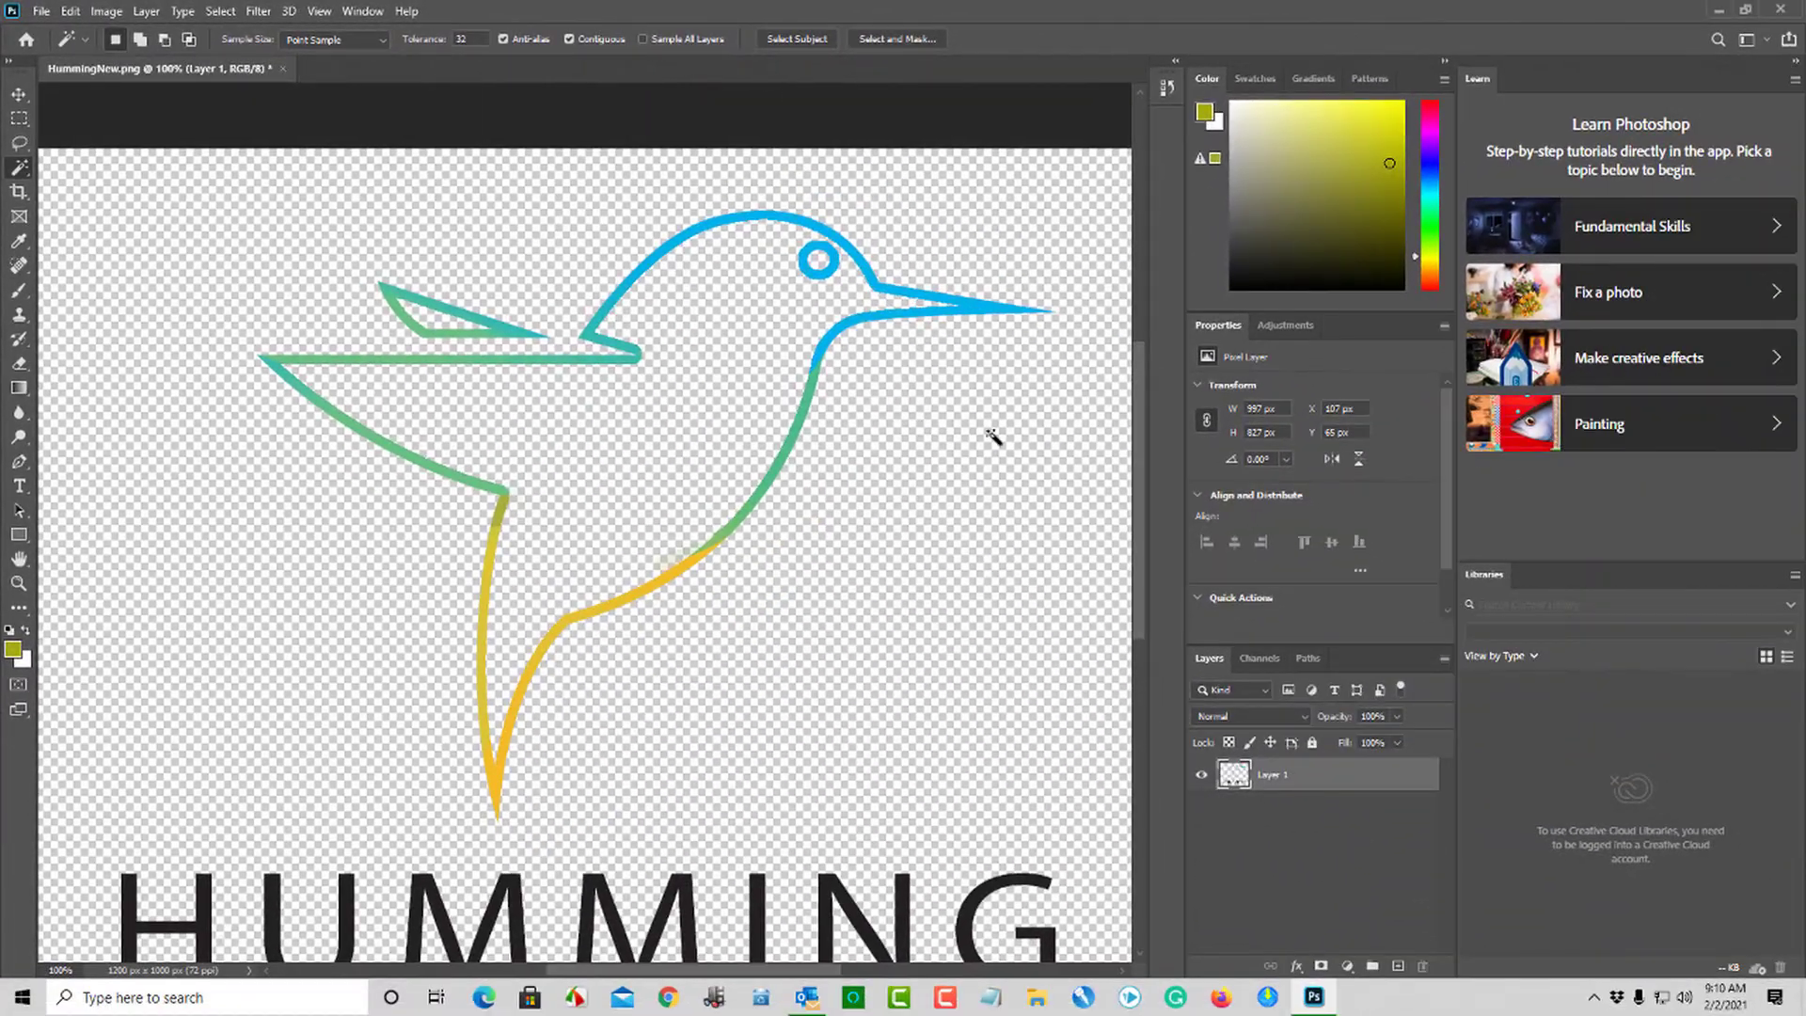
- Select all the letters of the HUMMING text together with the Magic Wand
scroll(1736, 798, "down", 5)
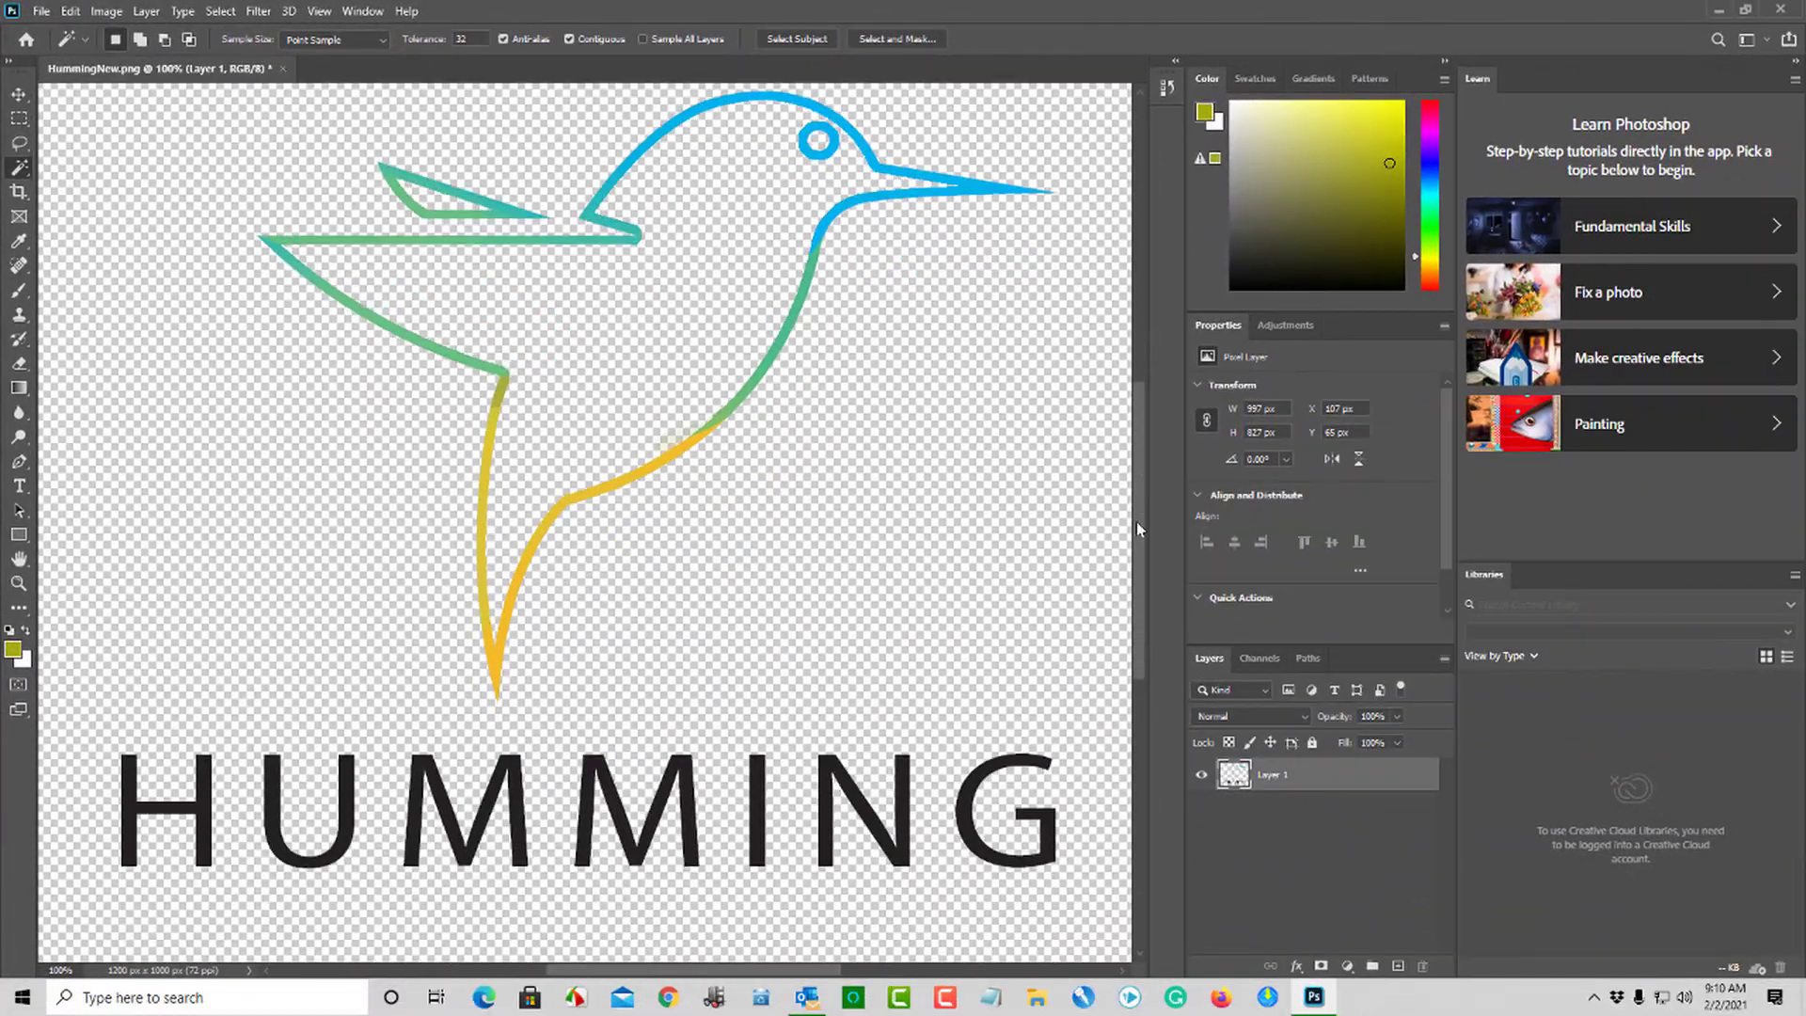
left_click(127, 693)
left_click(269, 696, "shift")
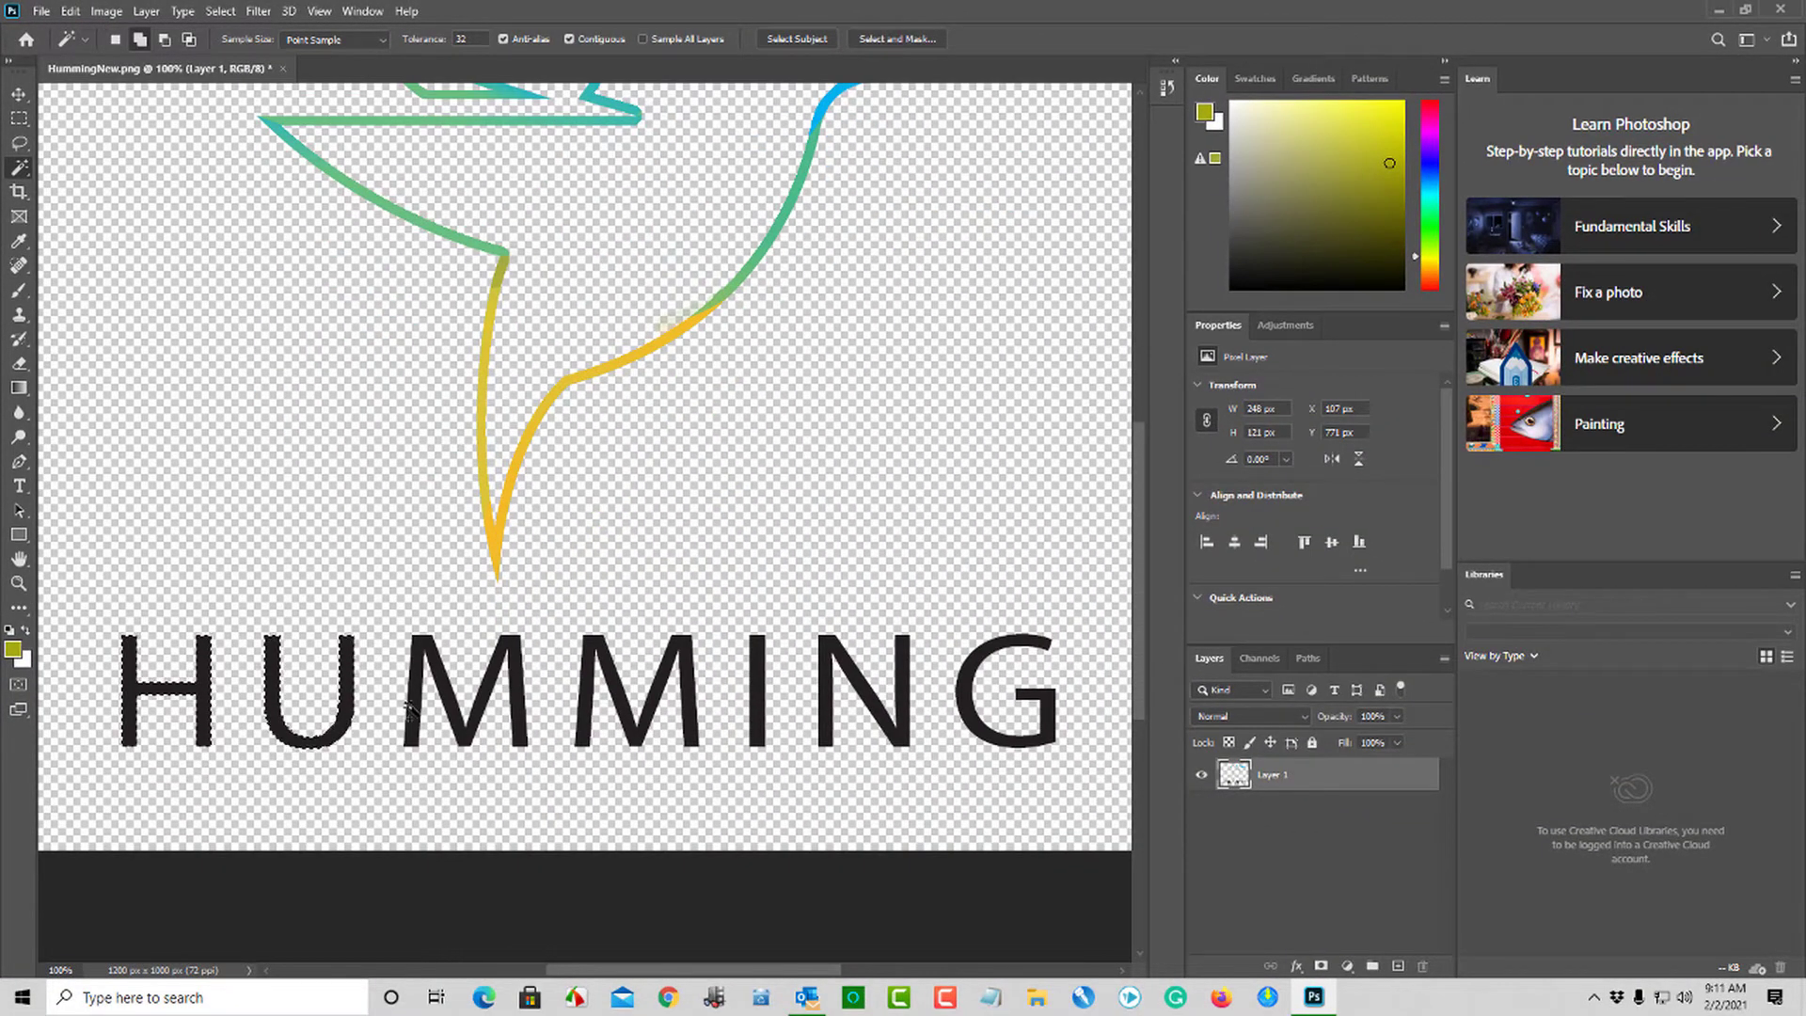
left_click(412, 696, "shift")
left_click(591, 713, "shift")
left_click(757, 715, "shift")
left_click(825, 716, "shift")
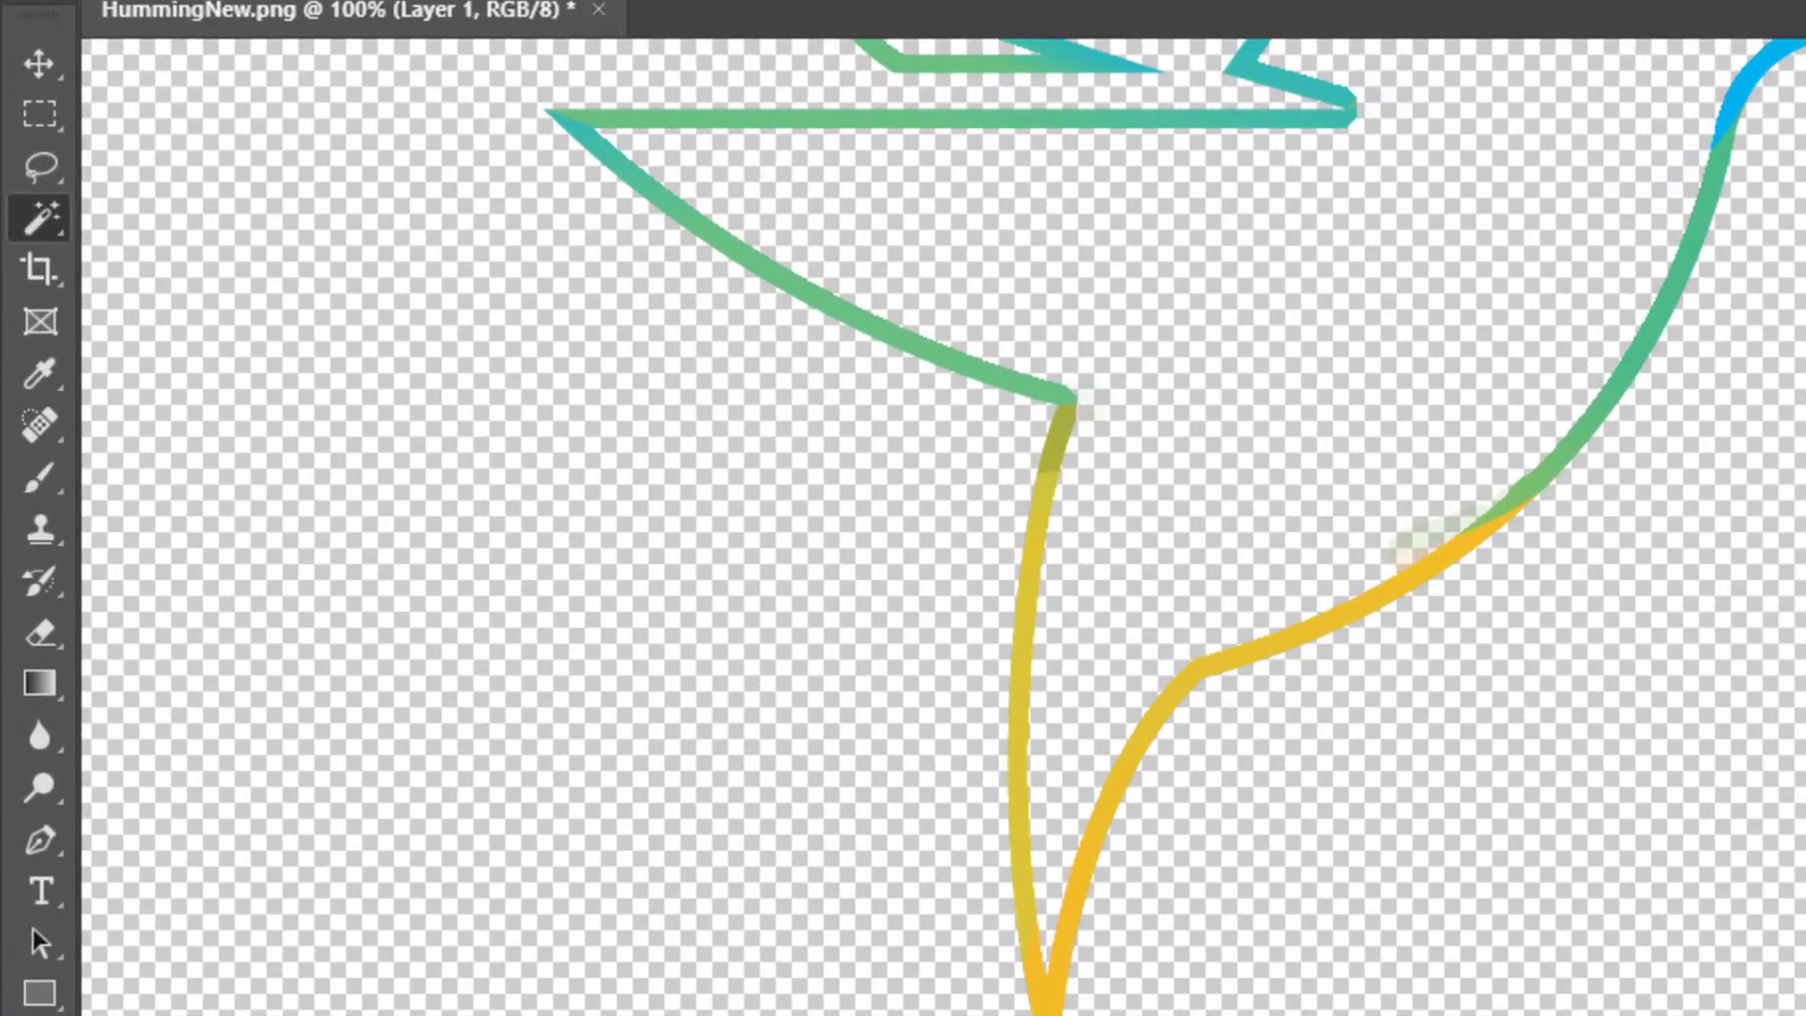
- Contract the text selection by 4 pixels and delete the inside of the letters to leave their outlines
left_click(450, 2)
mouse_move(577, 443)
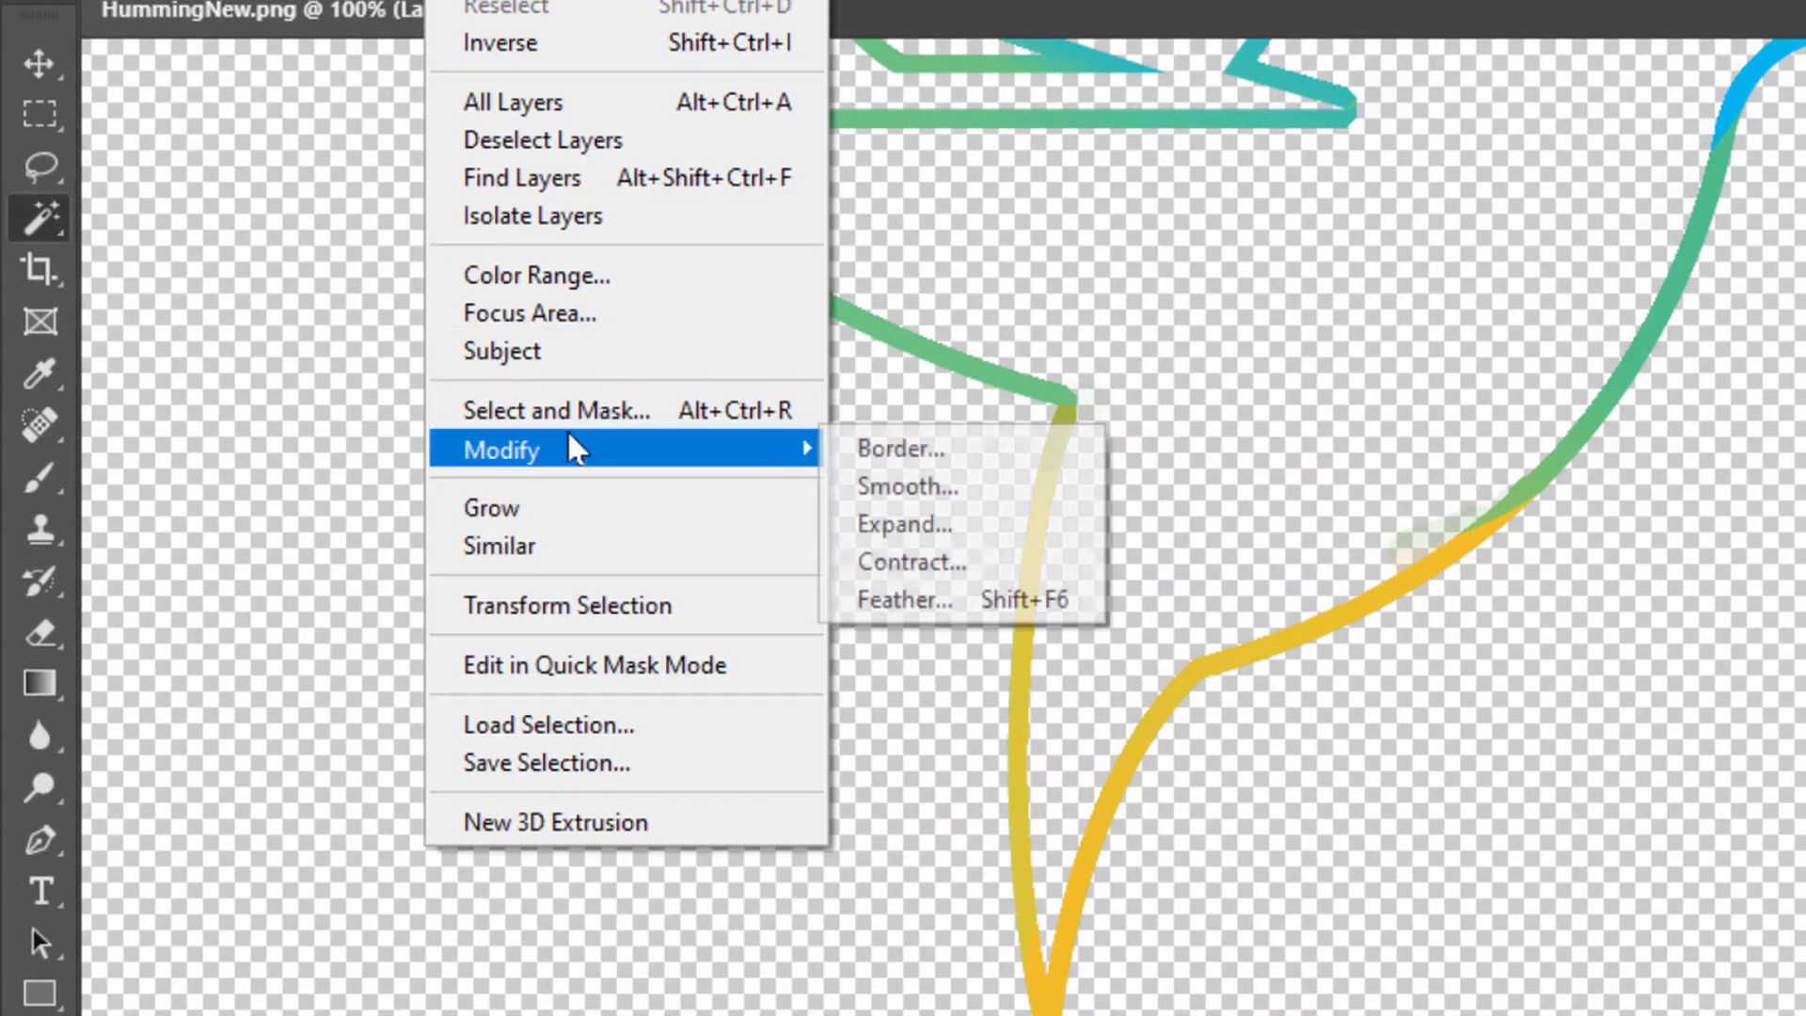
left_click(907, 564)
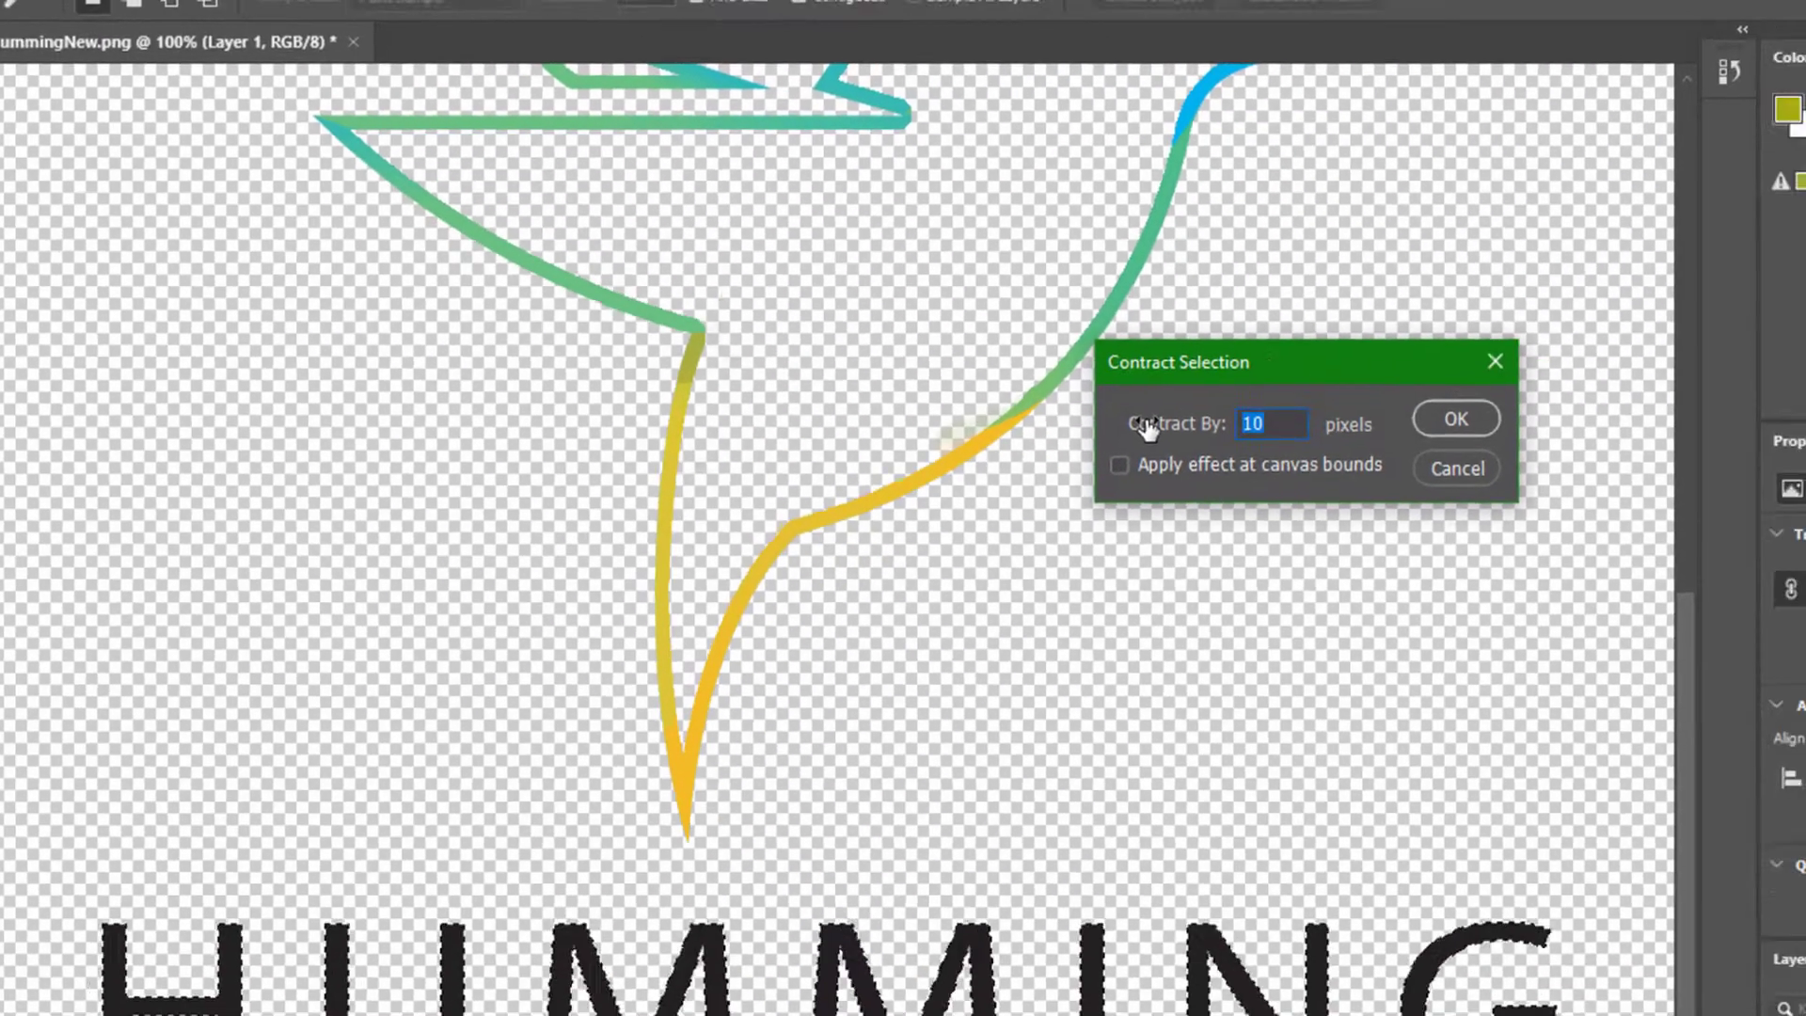
type("4")
key("Return")
key("Delete")
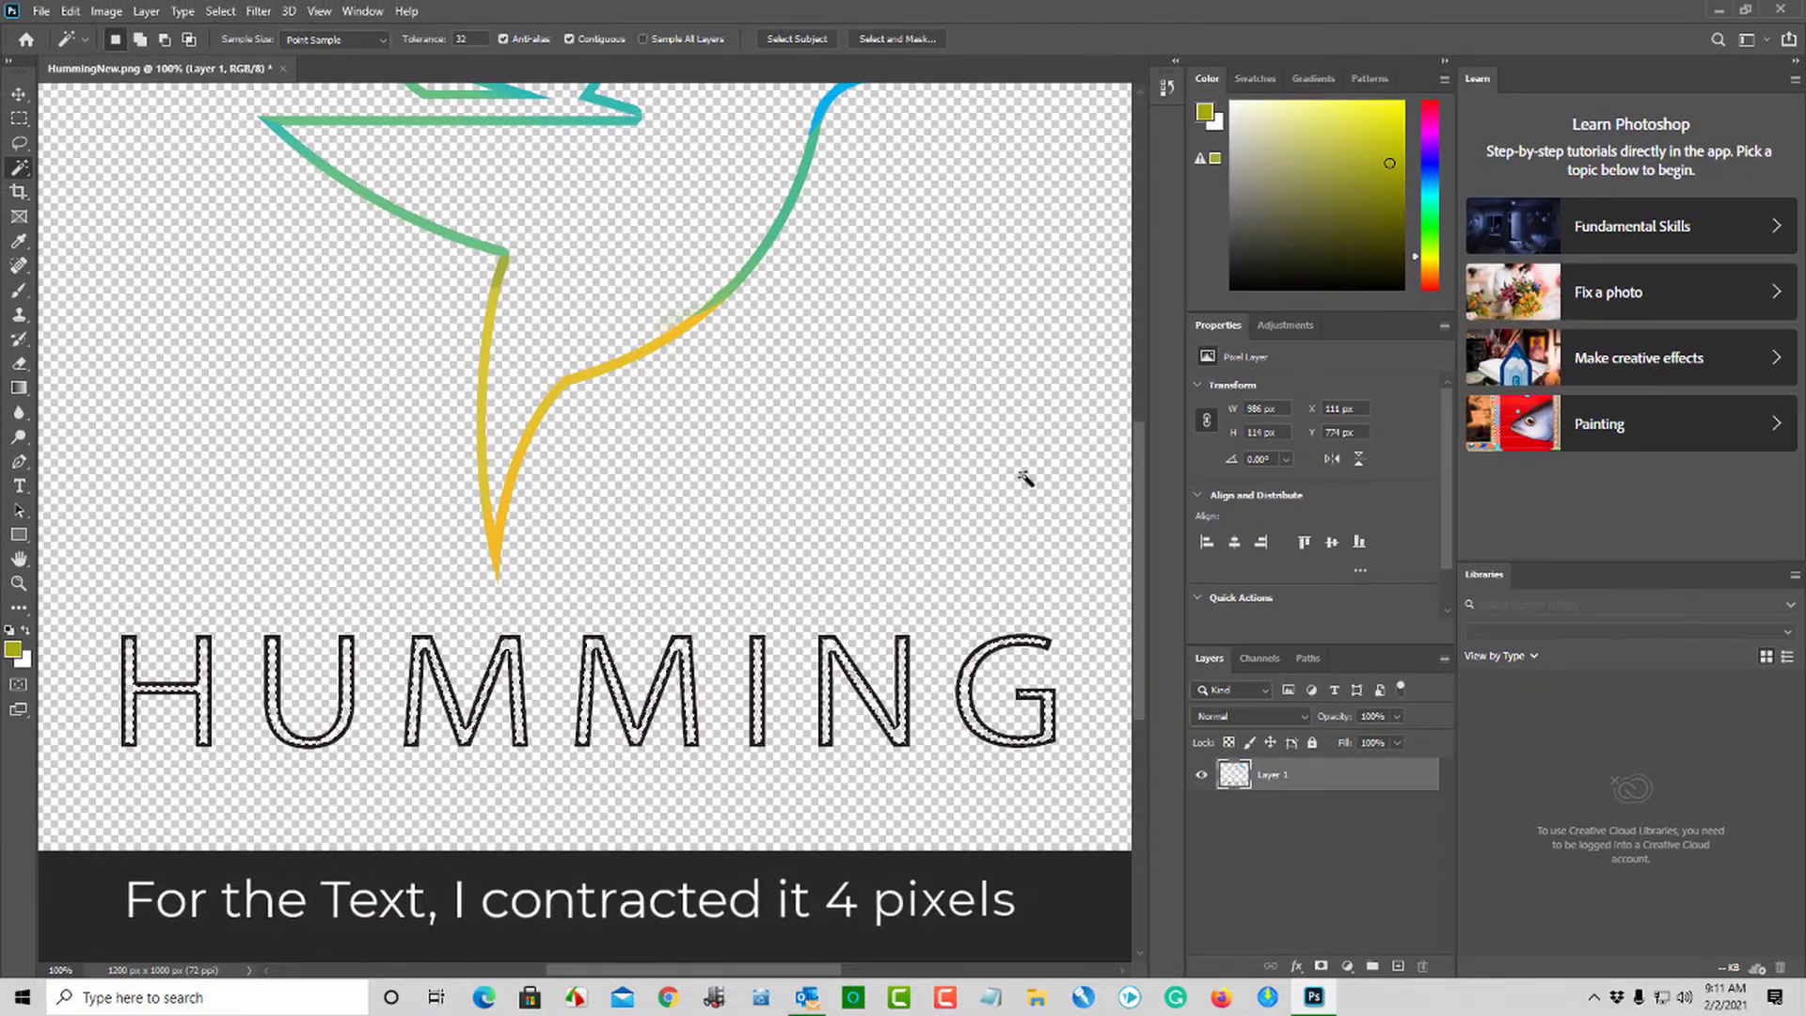
- Save a copy of the outlined logo as outline.png in PNG format in the Images For Video folder
scroll(988, 453, "up", 3)
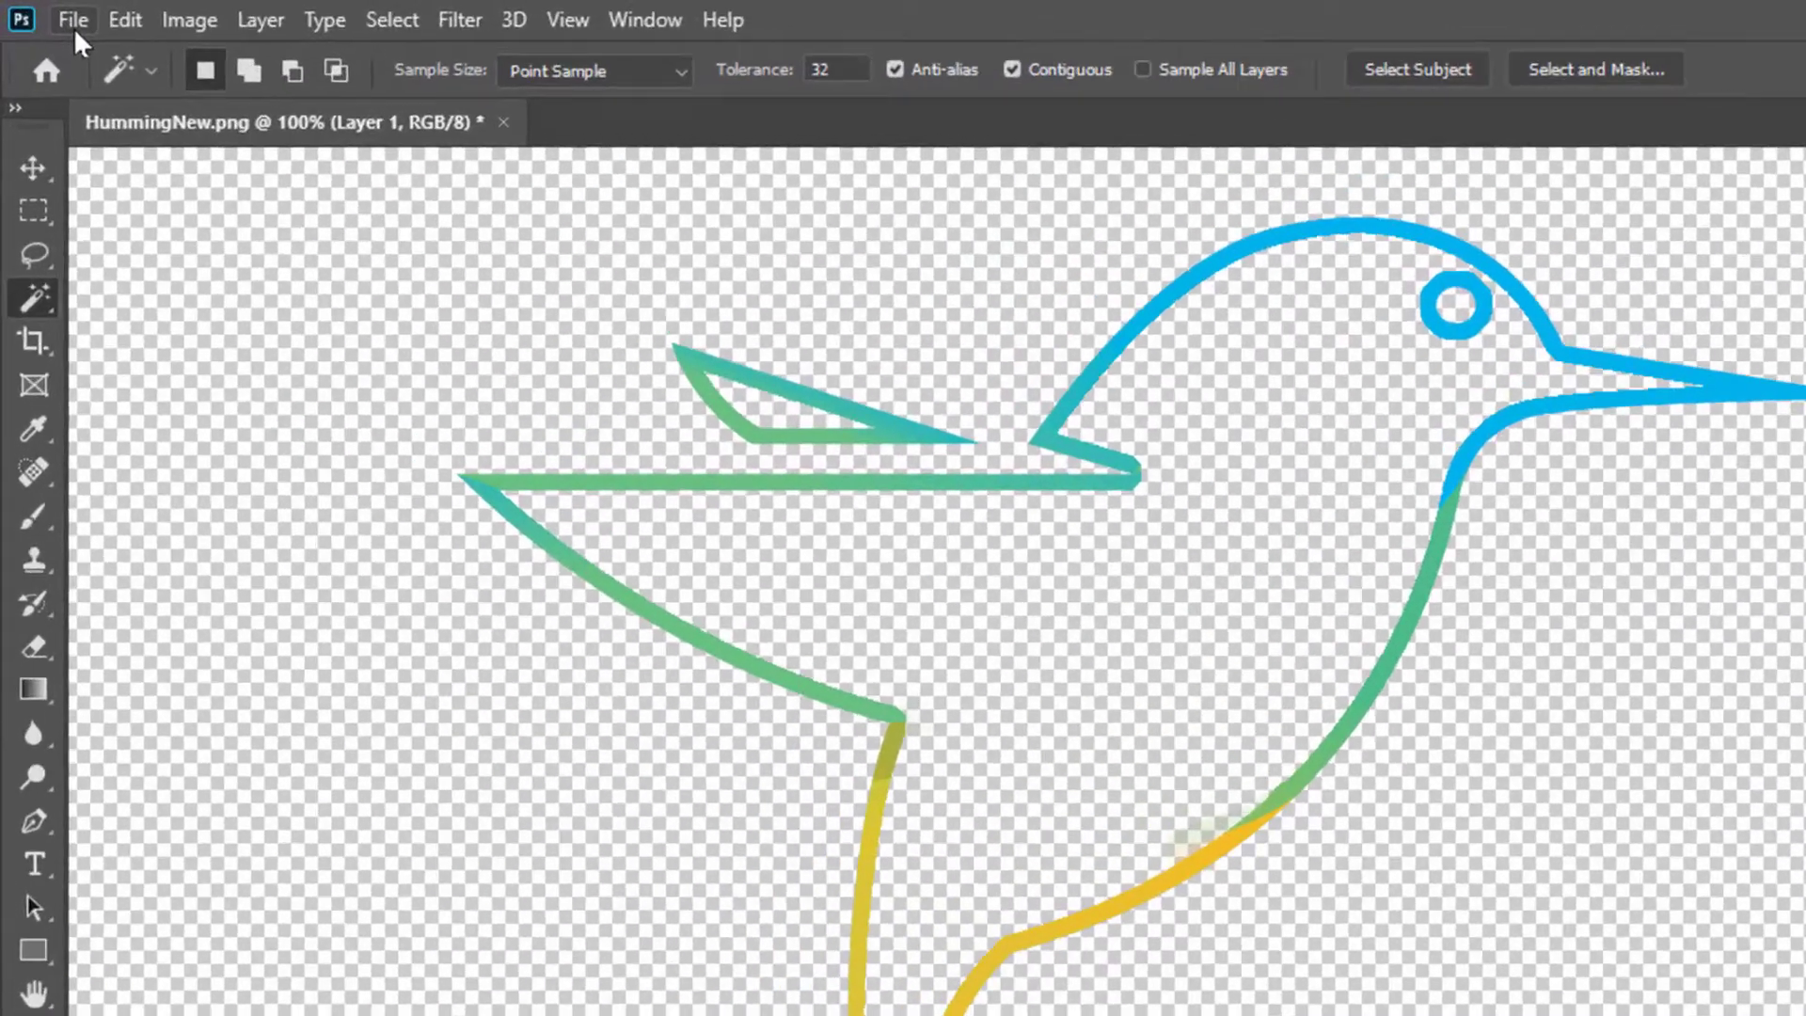
left_click(42, 12)
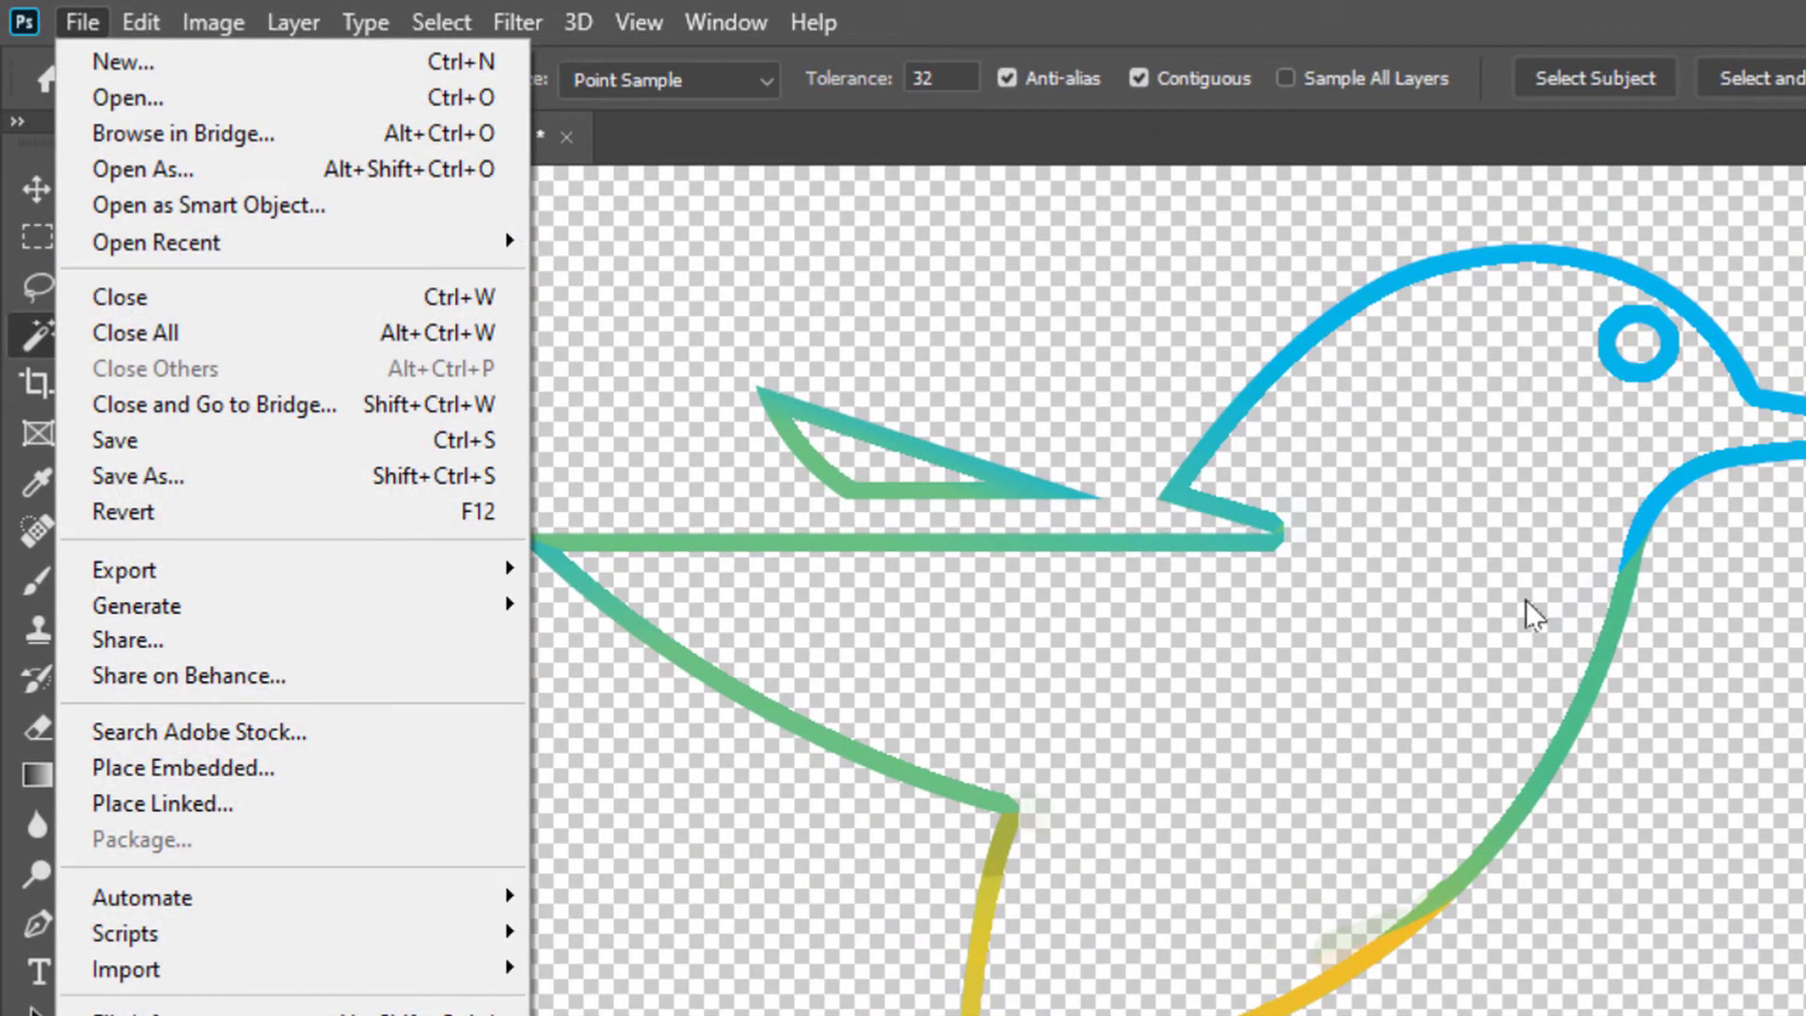
left_click(165, 475)
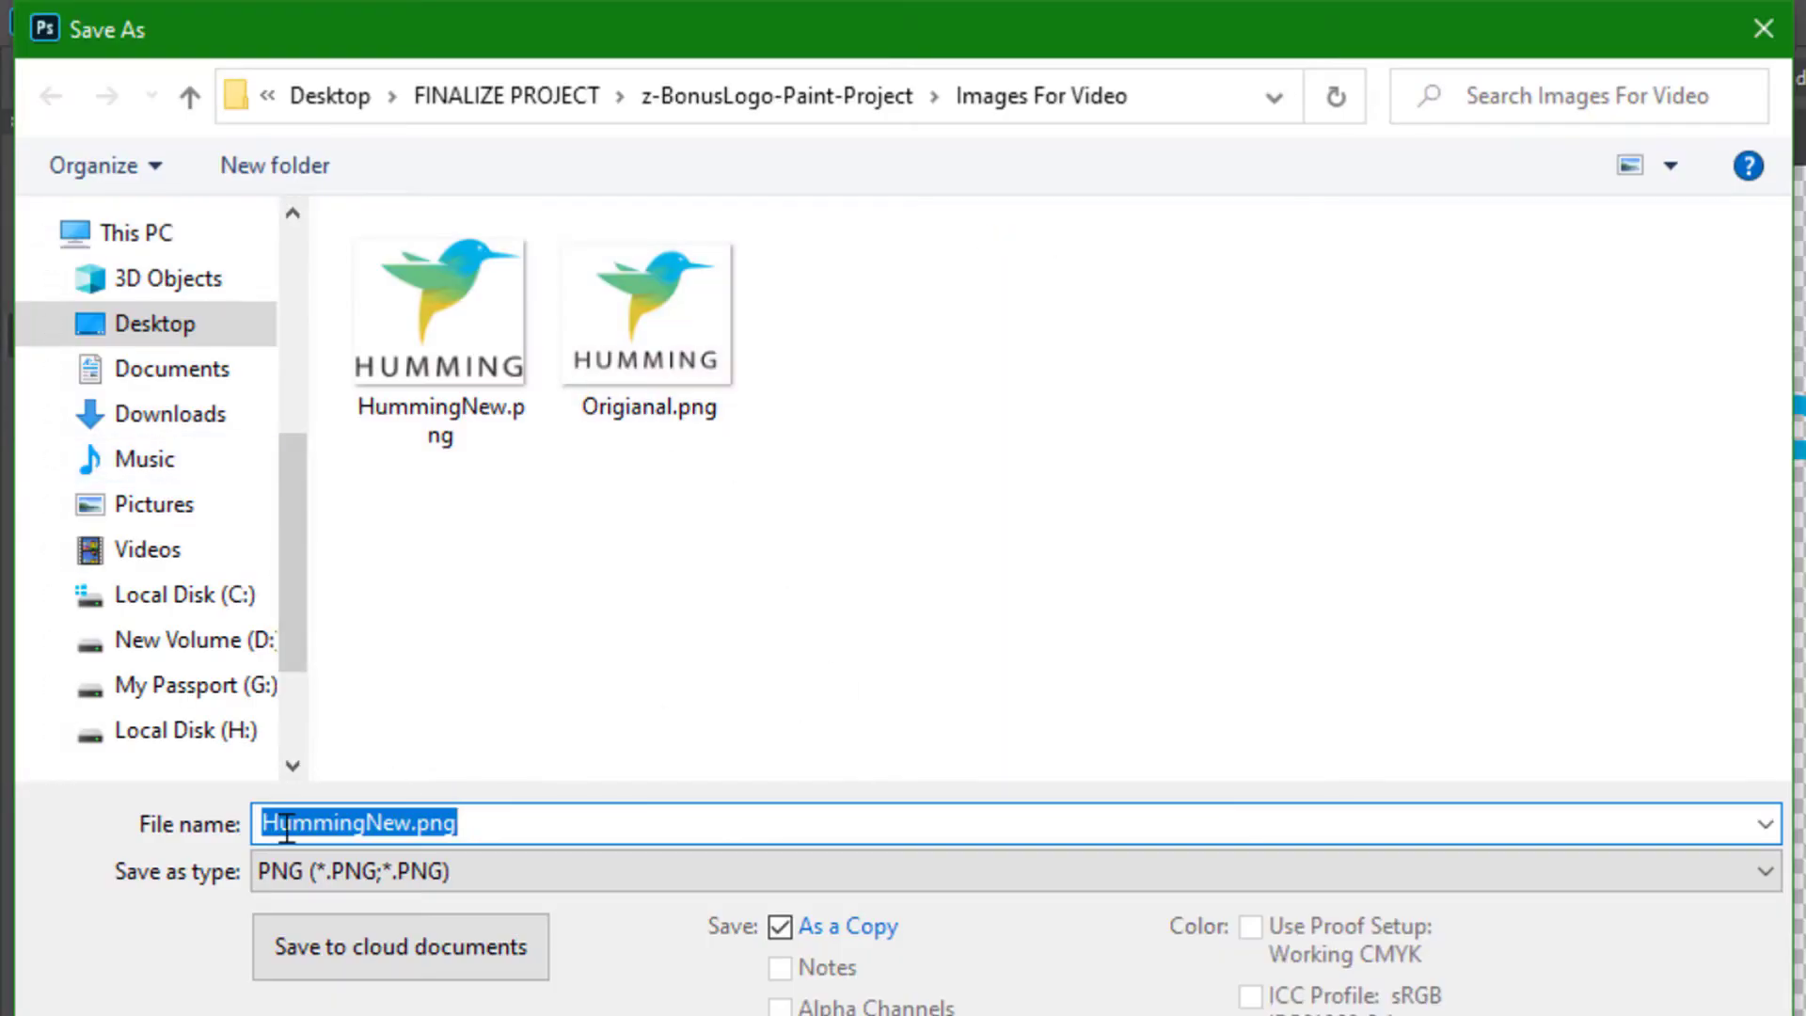
left_click(433, 830)
left_click_drag(415, 824, 262, 825)
type("outline")
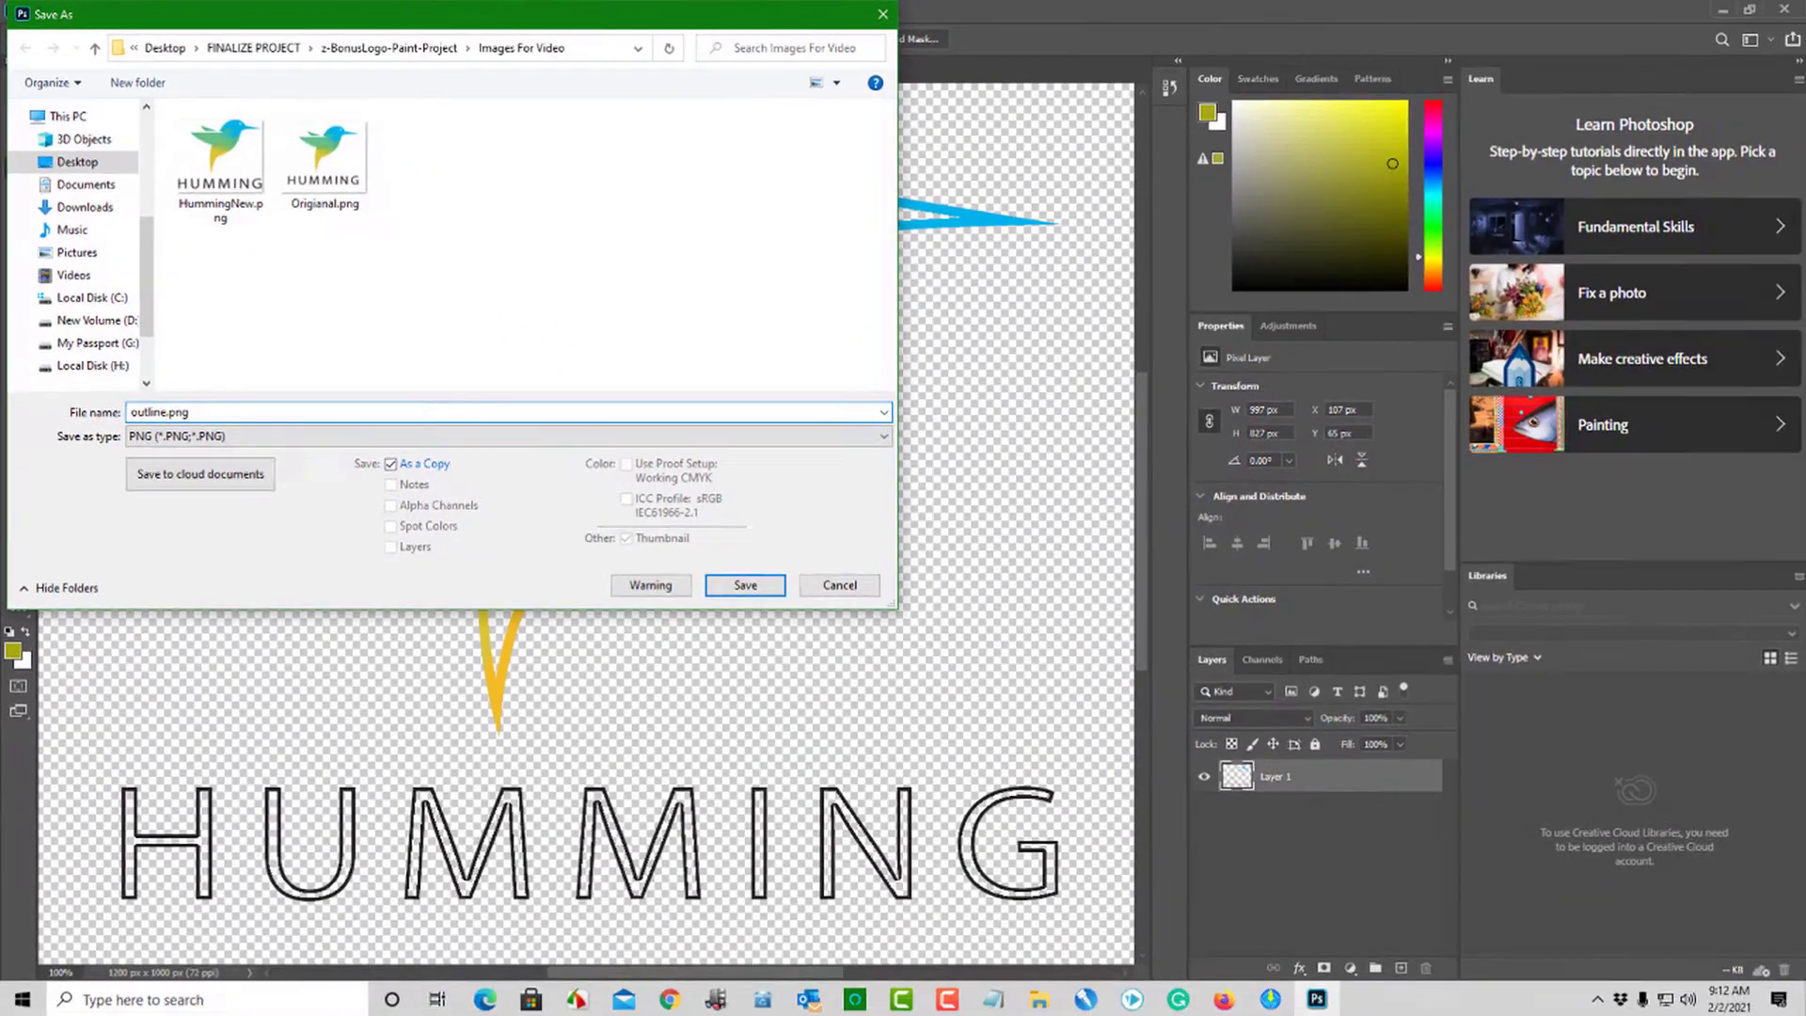
left_click(743, 583)
left_click(1027, 304)
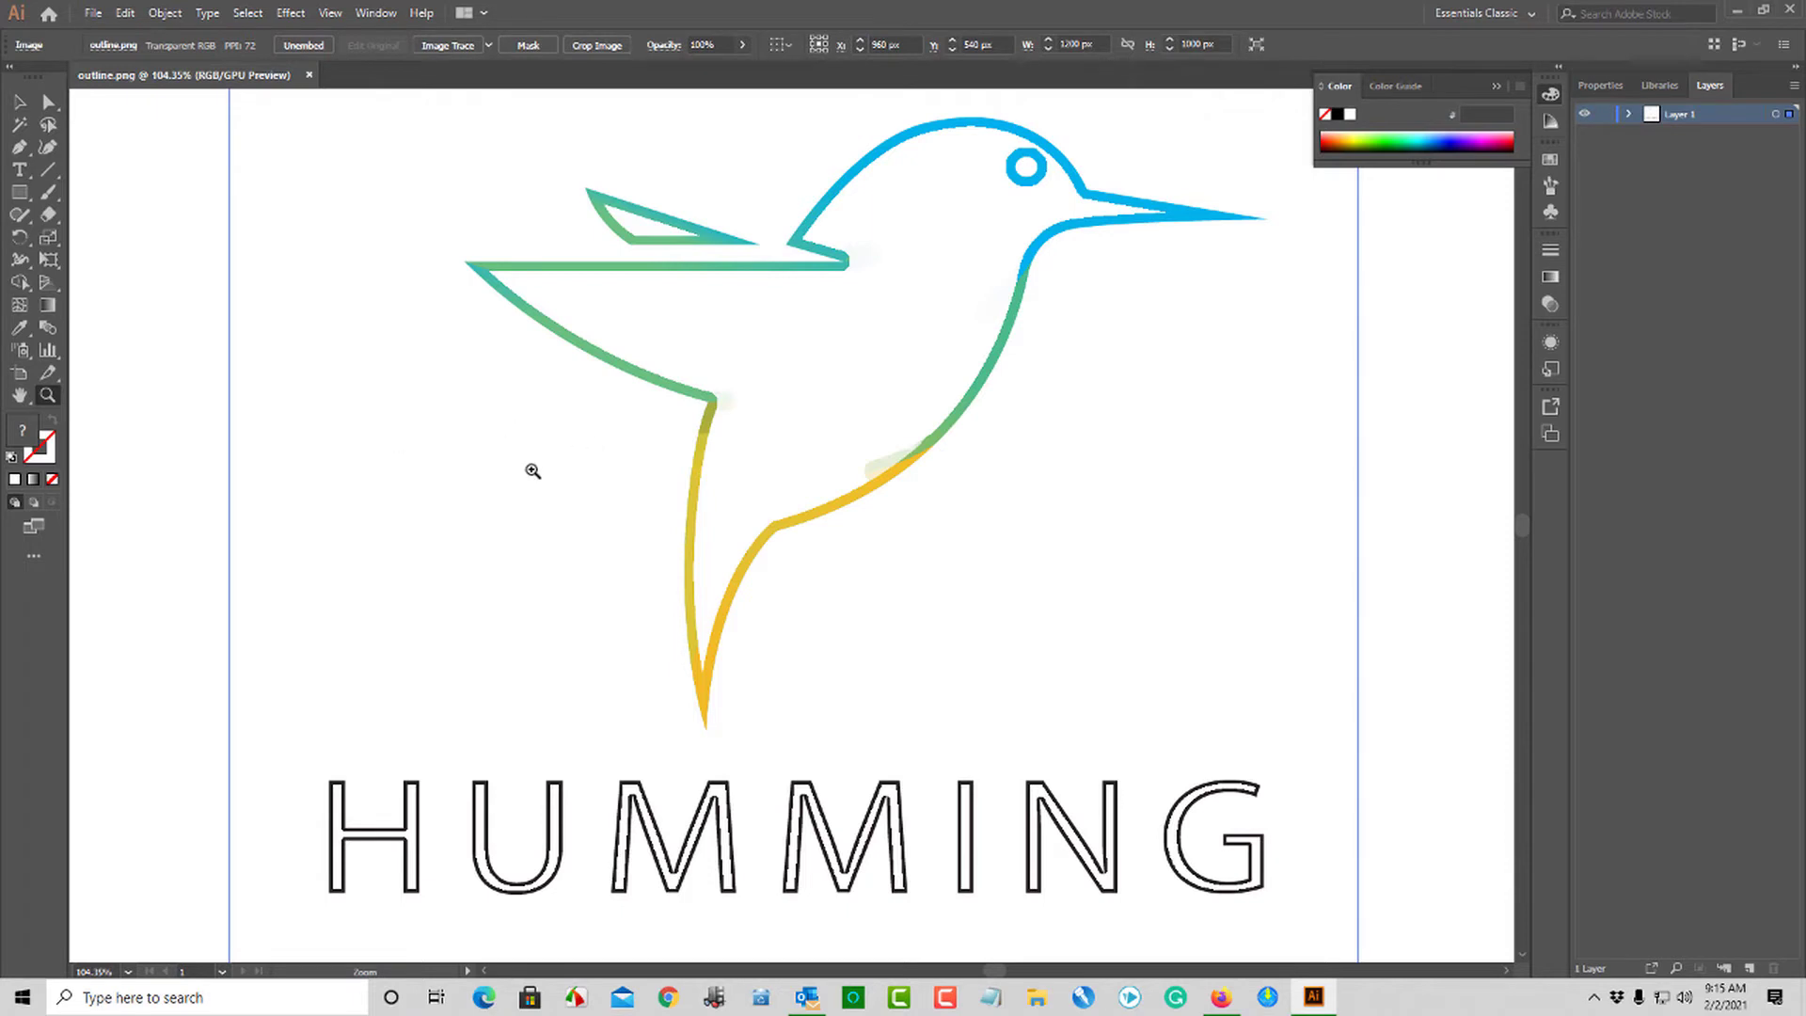
- In Illustrator, fit the artboard of outline.png to the outlined logo image
left_click(532, 471, "alt")
left_click(529, 471, "alt")
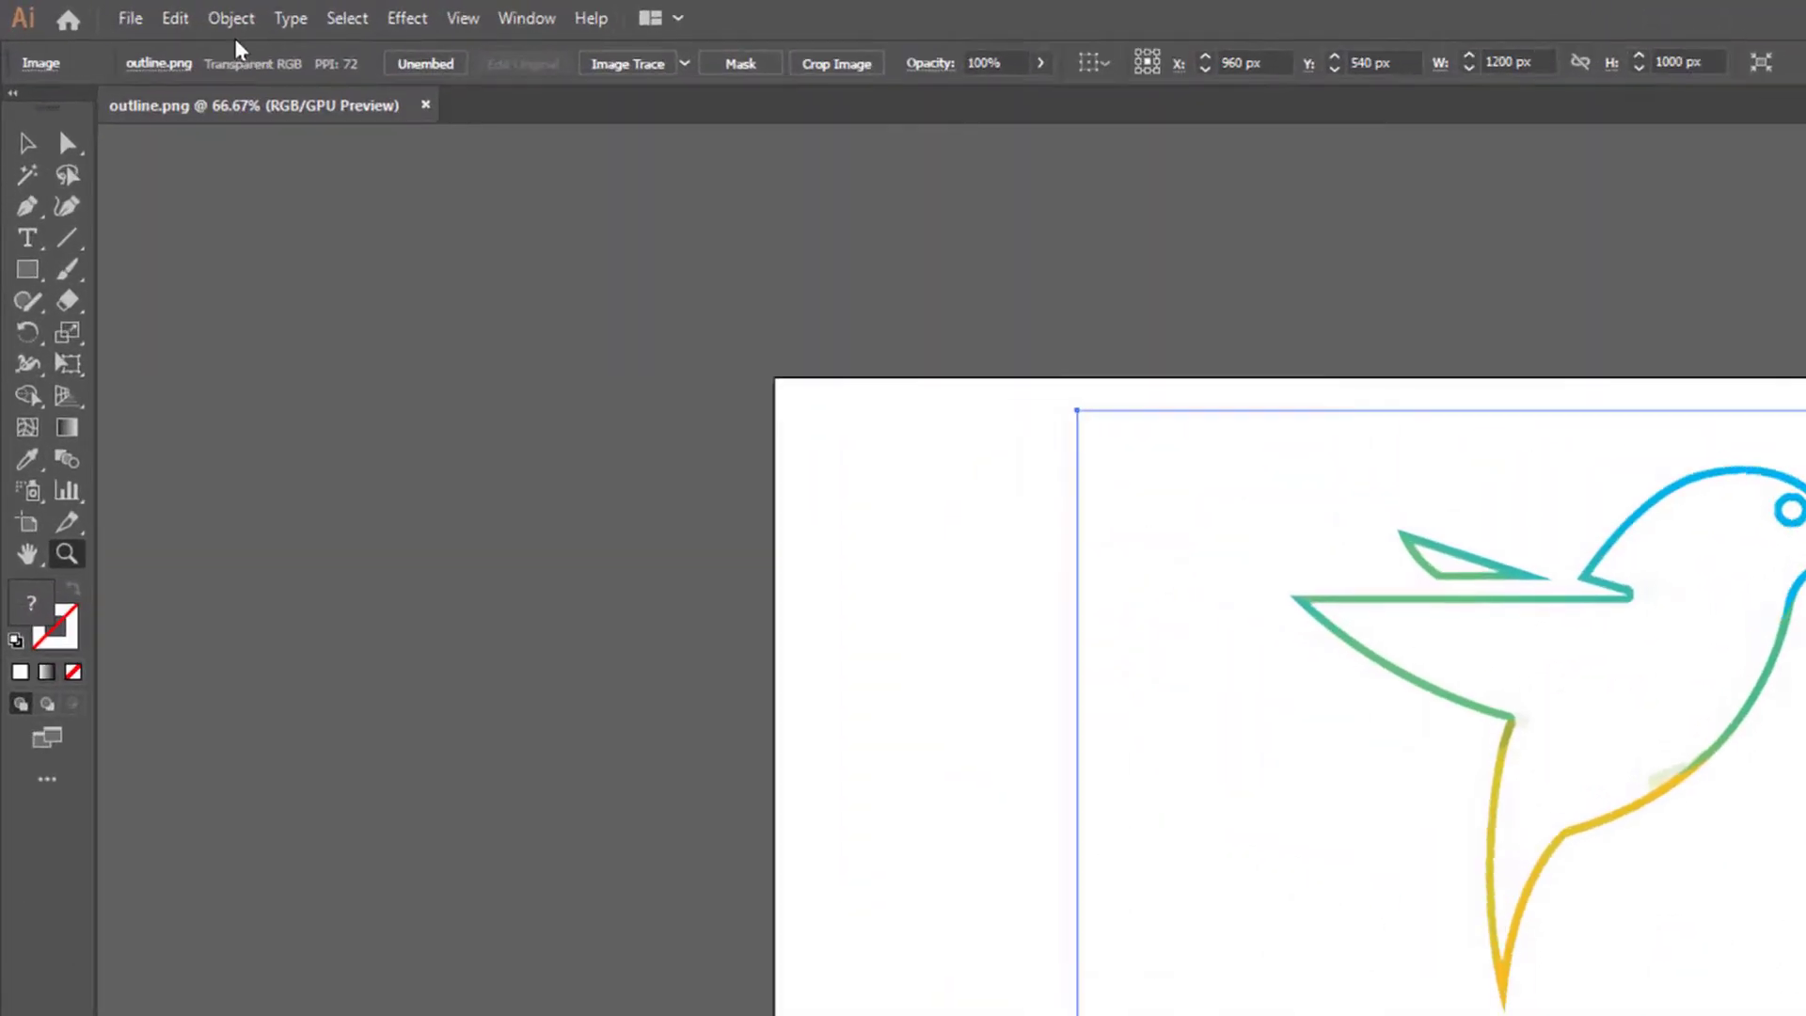
left_click(165, 12)
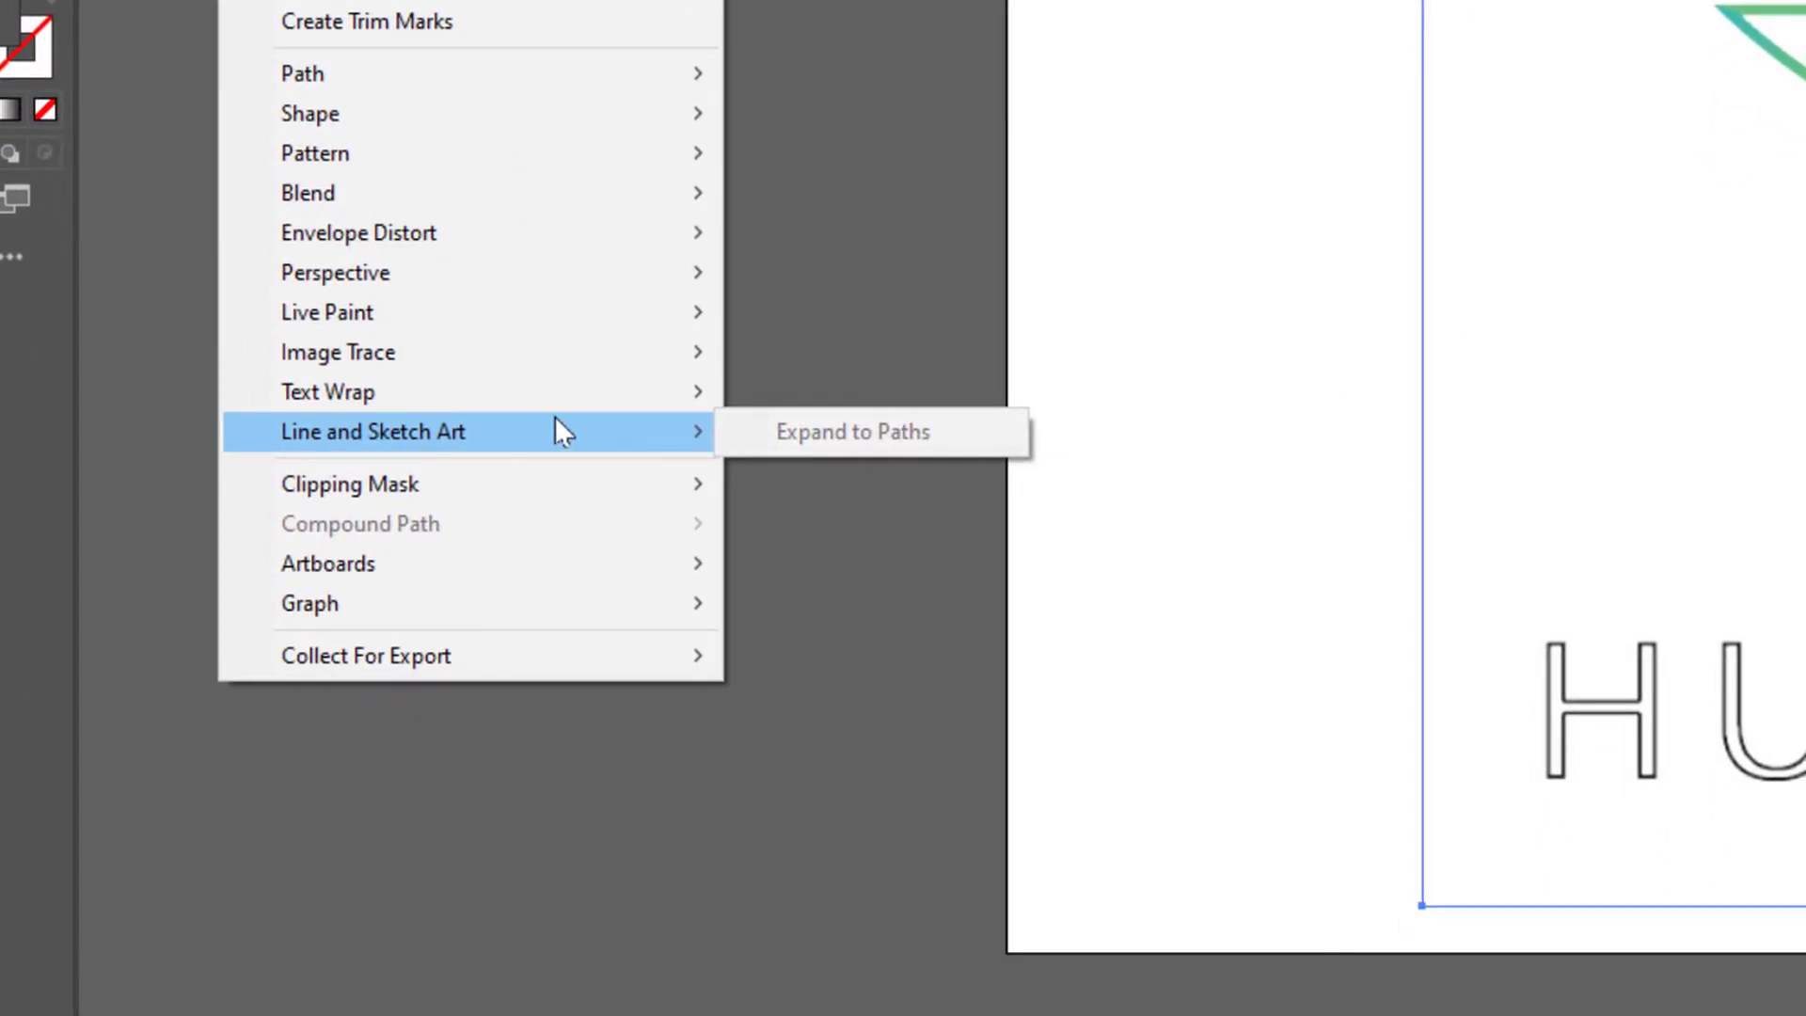
mouse_move(593, 573)
left_click(846, 665)
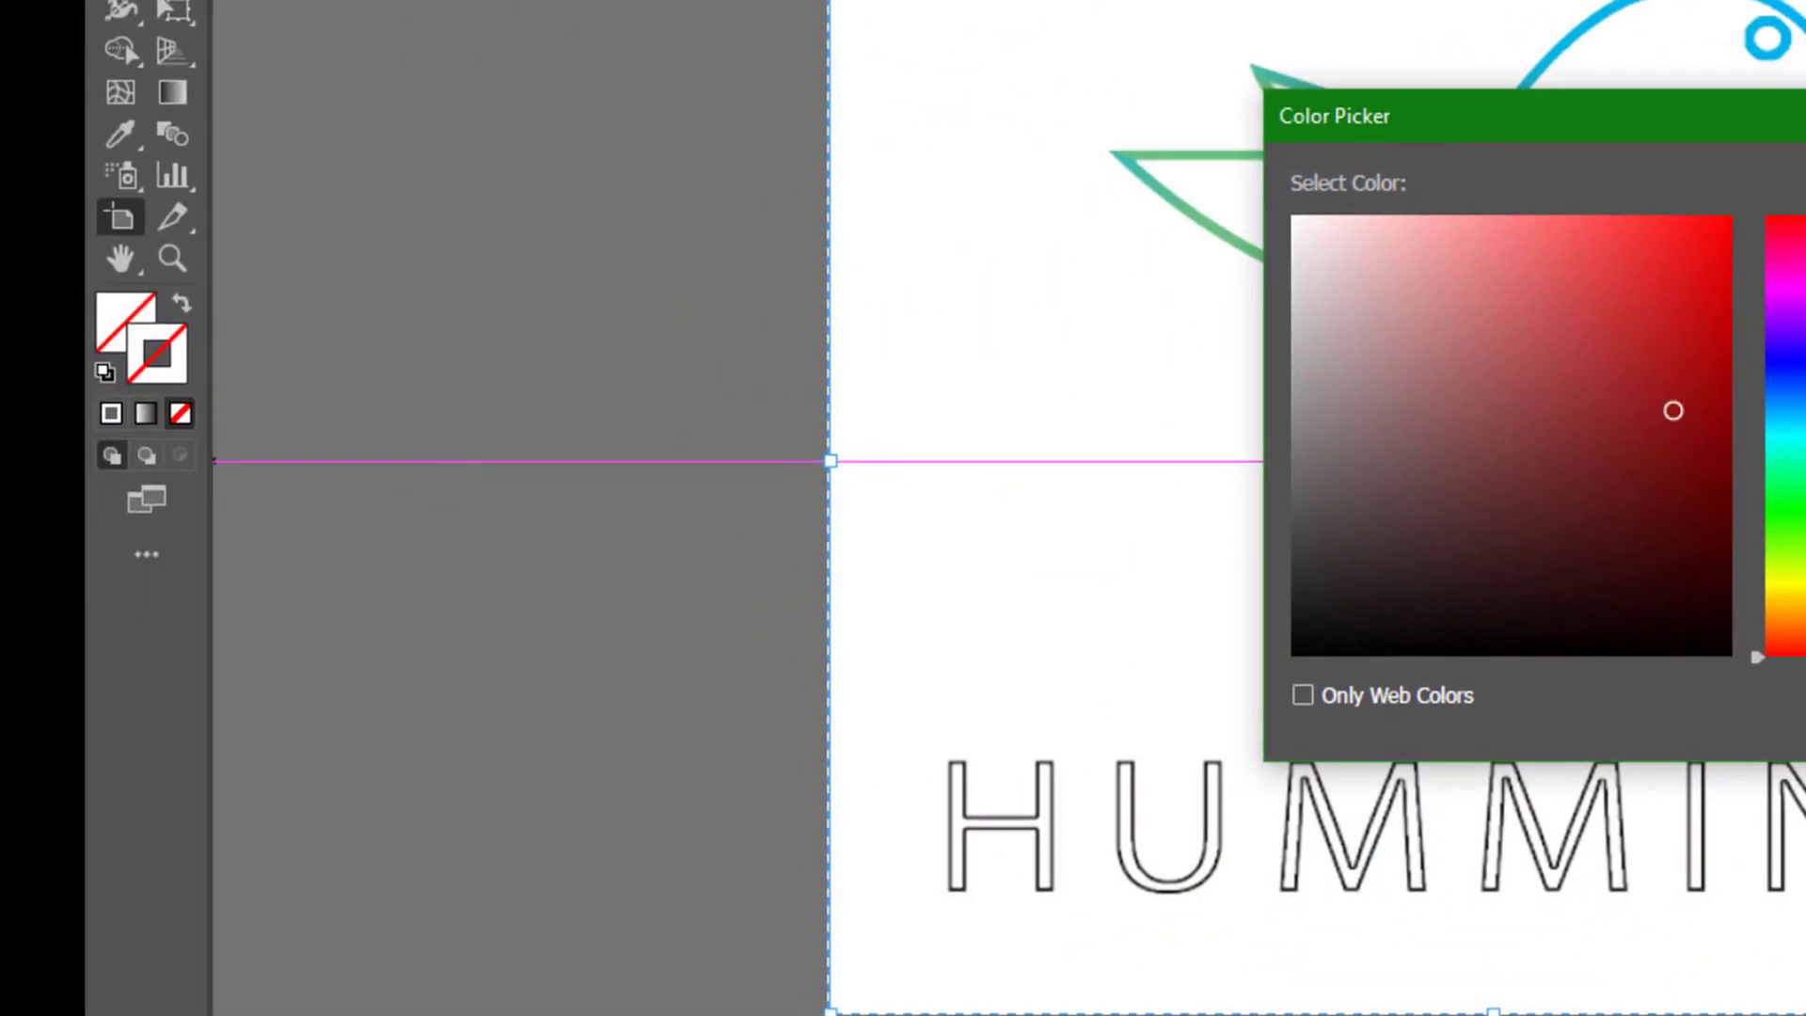
- Set up the Pencil tool with a dark red 8E1313 stroke at a weight of 14 pt
key("Return")
left_click(49, 260)
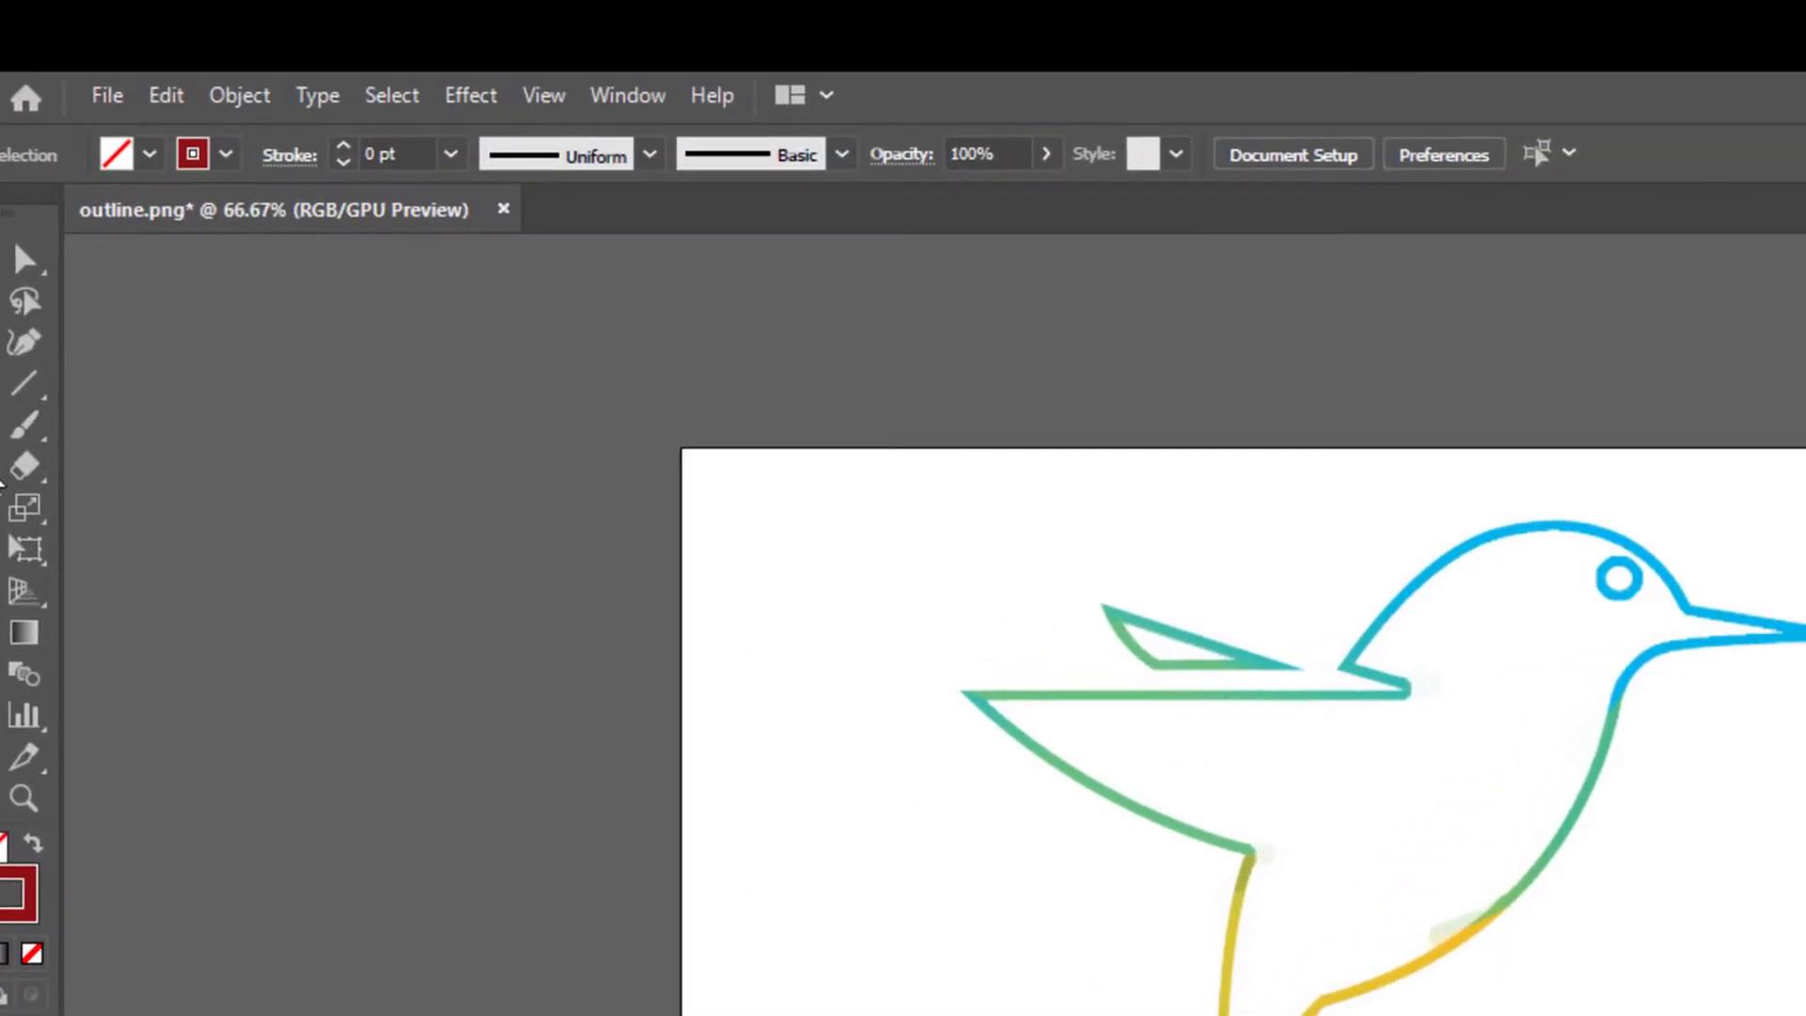
right_click(47, 260)
left_click(126, 513)
left_click(450, 155)
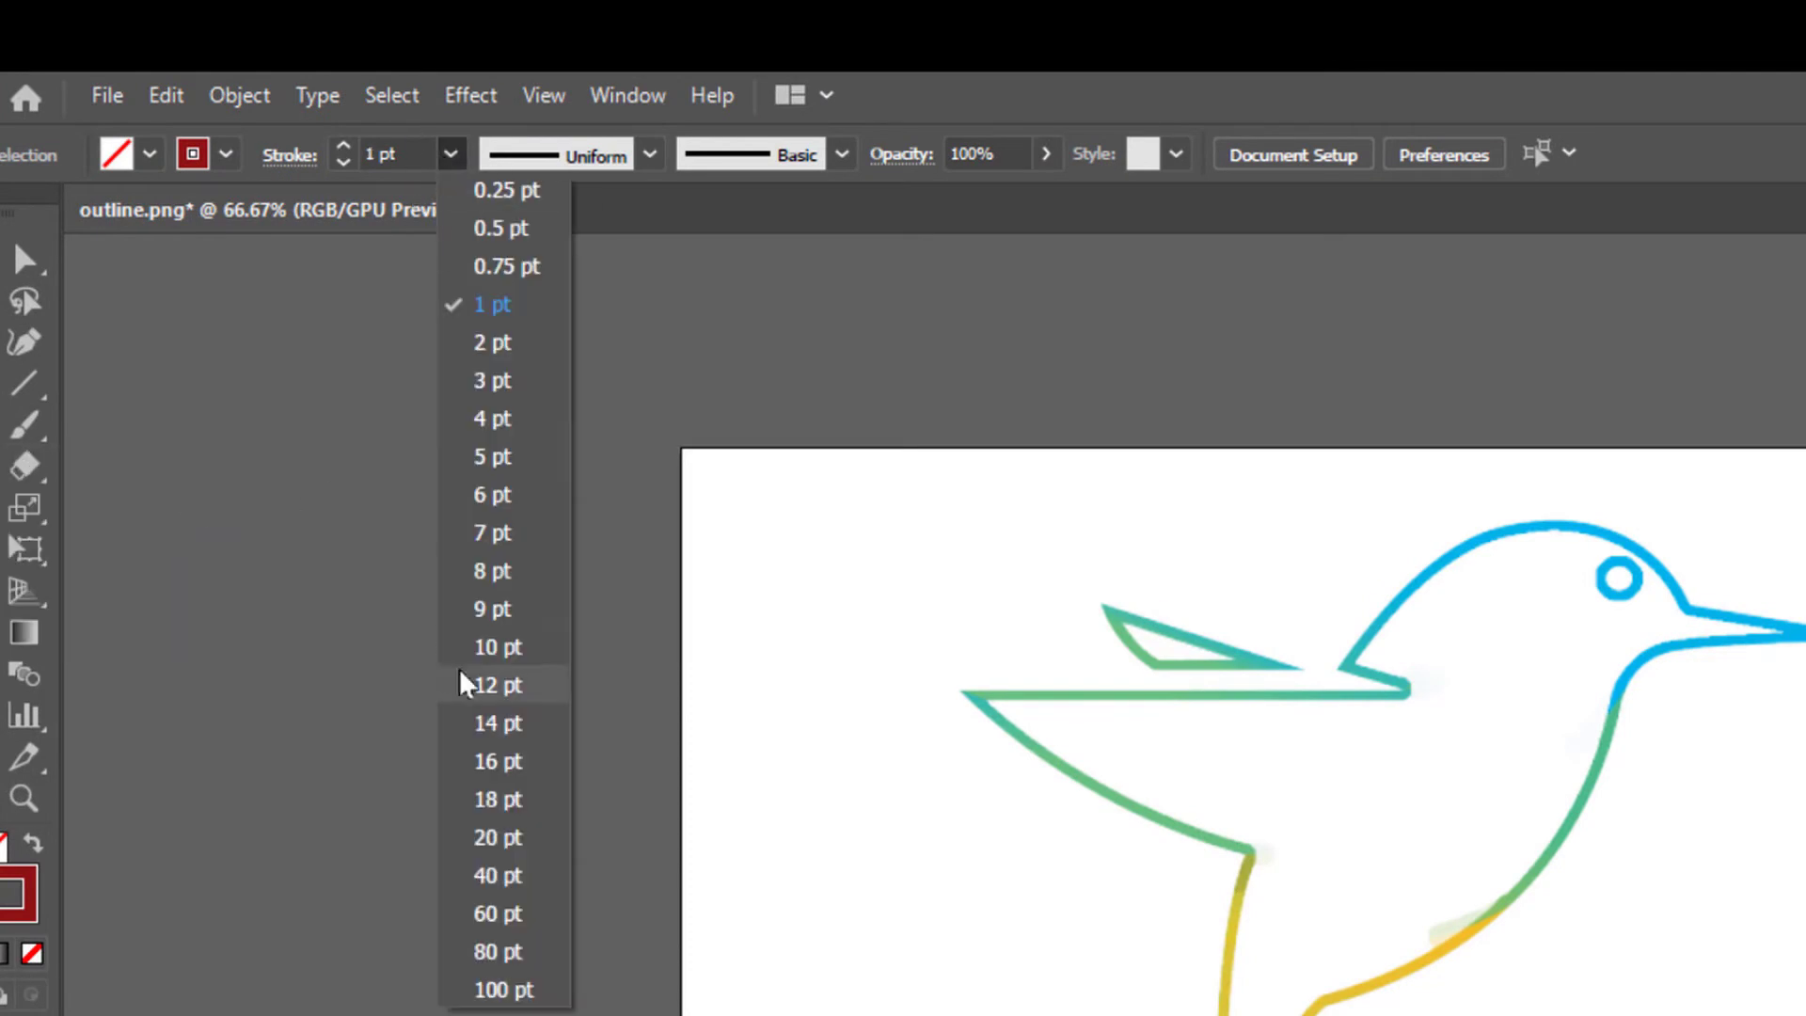
left_click(475, 720)
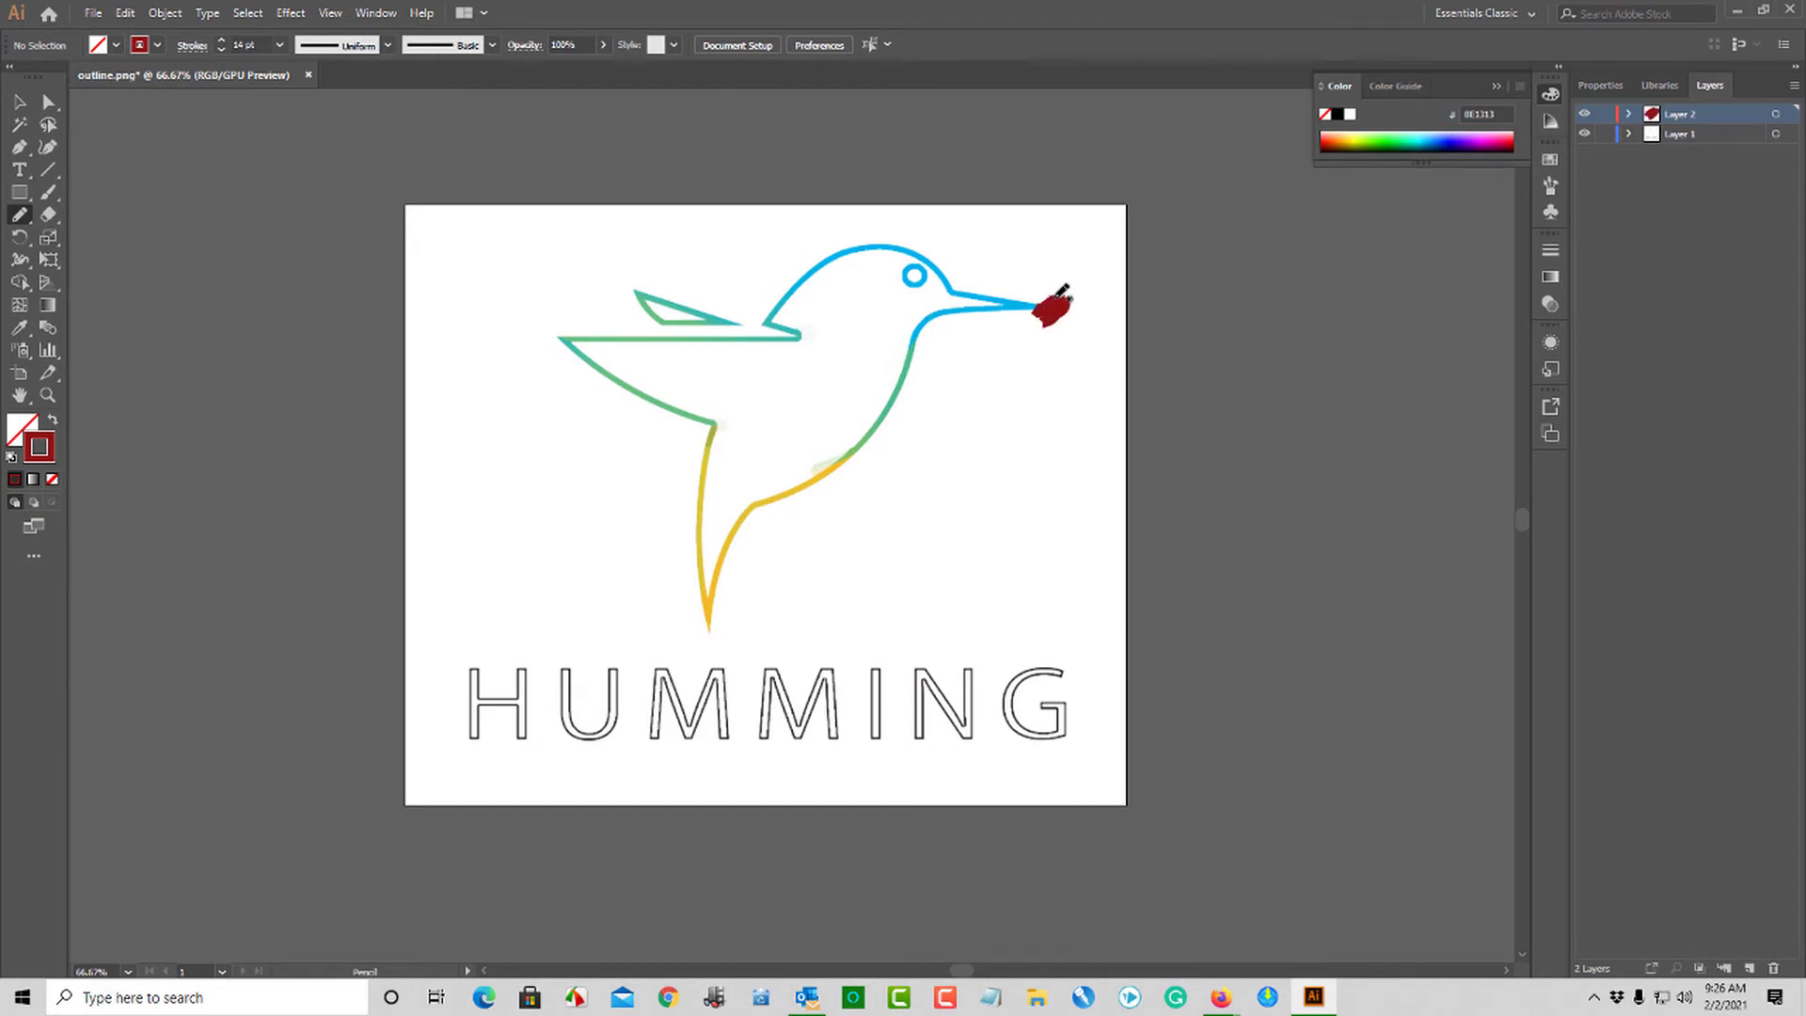
- Cover the bird outline and the HUMMING letters with rough pencil strokes on Layer 2, and set the strokes' opacity to 0%
mouse_move(1059, 295)
left_mouse_down()
mouse_move(971, 303)
mouse_move(891, 249)
left_mouse_up()
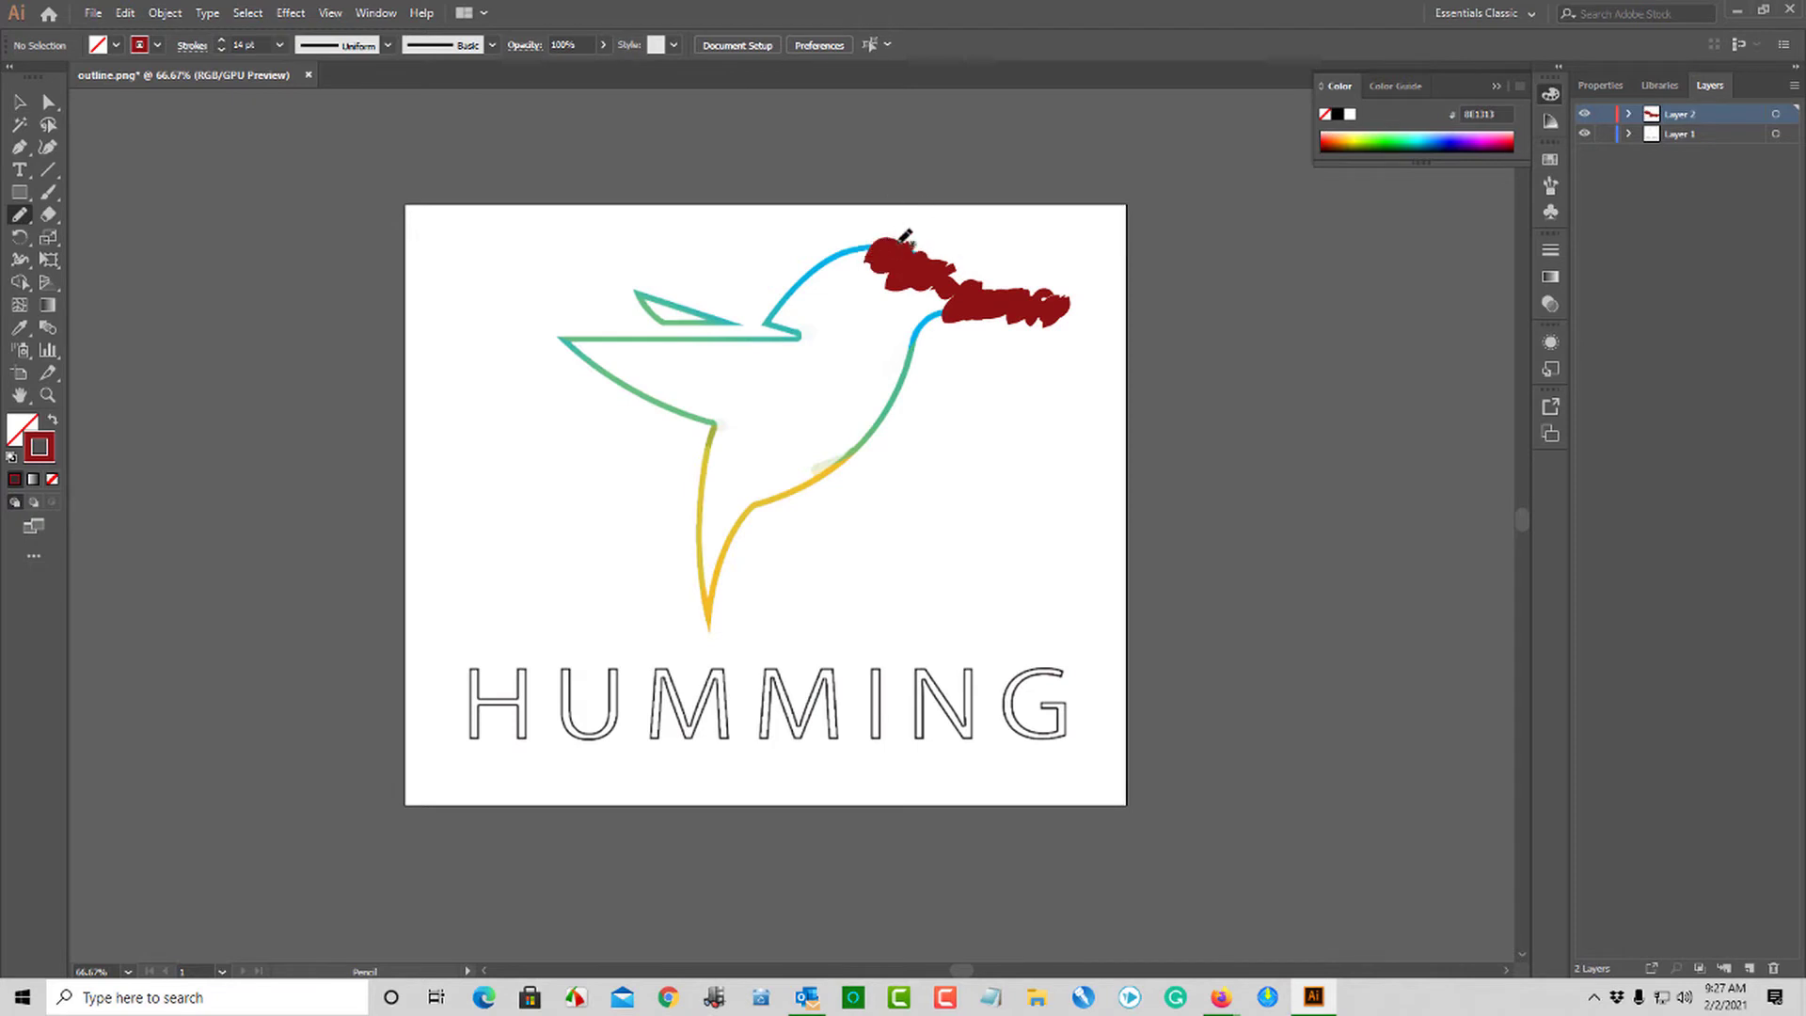
mouse_move(841, 256)
left_mouse_down()
mouse_move(771, 337)
mouse_move(809, 280)
mouse_move(736, 339)
mouse_move(651, 279)
left_mouse_up()
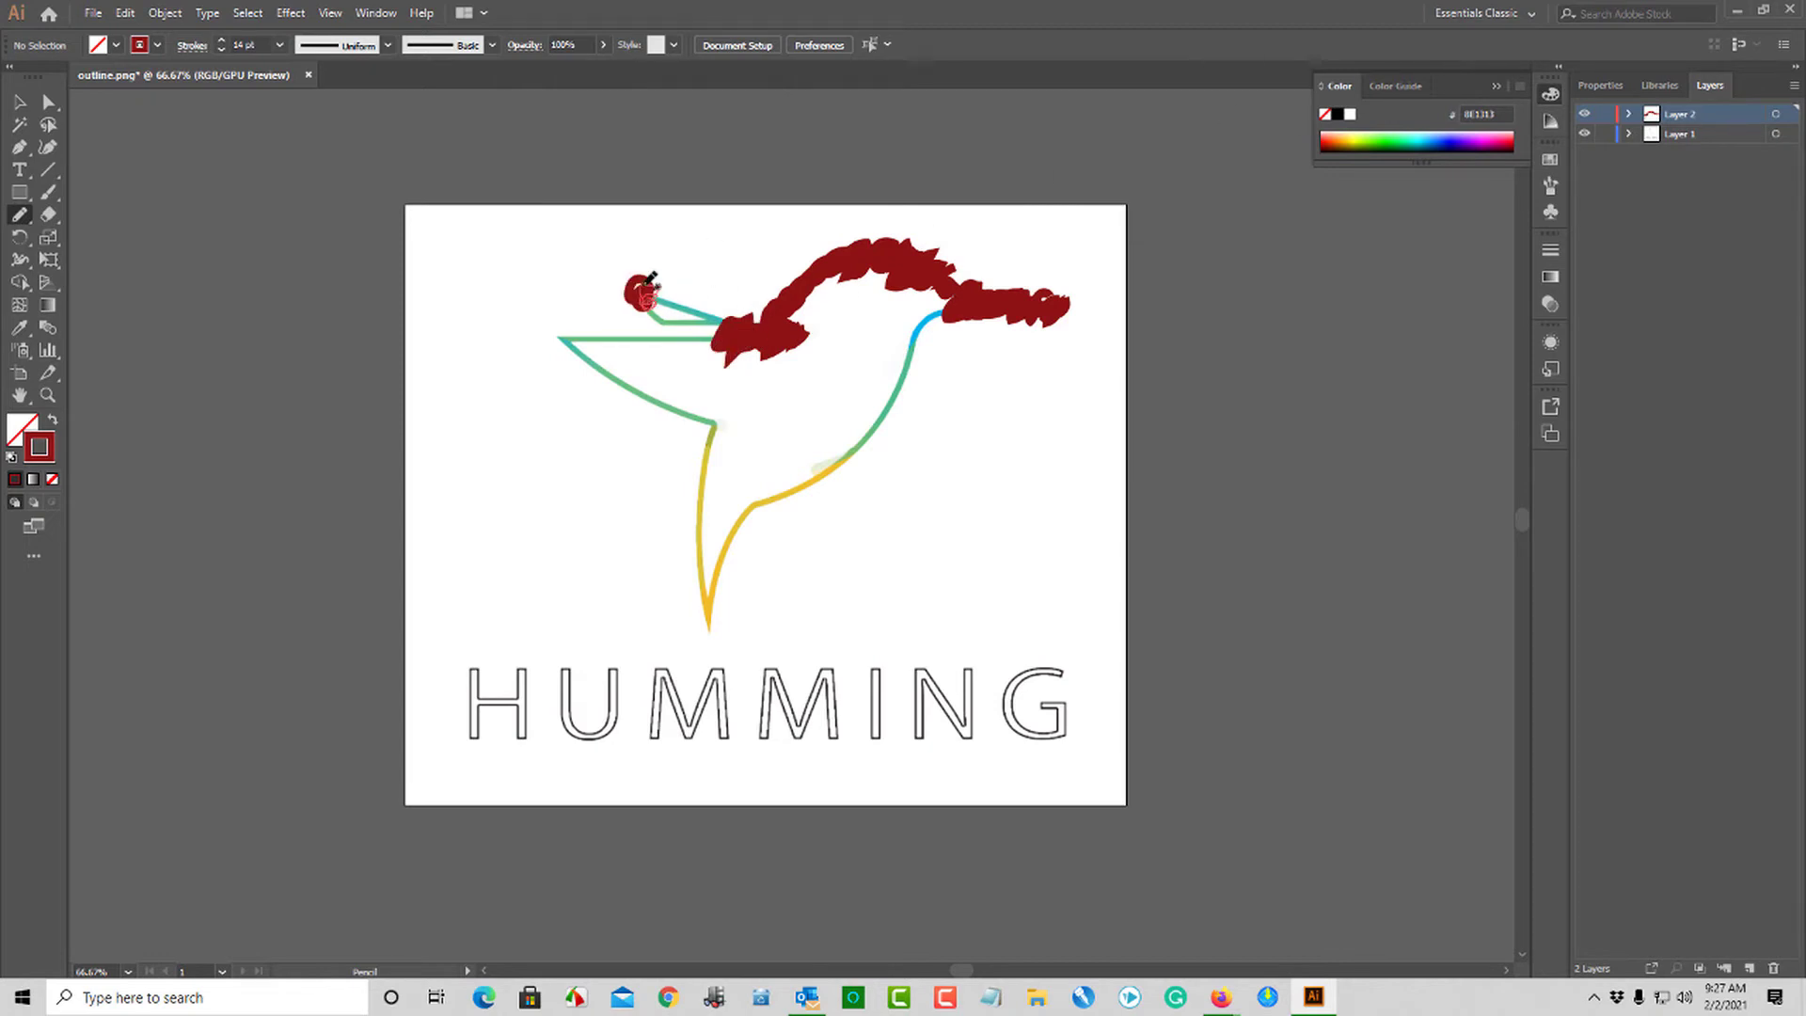
mouse_move(847, 268)
left_mouse_down()
mouse_move(799, 339)
mouse_move(731, 331)
left_mouse_up()
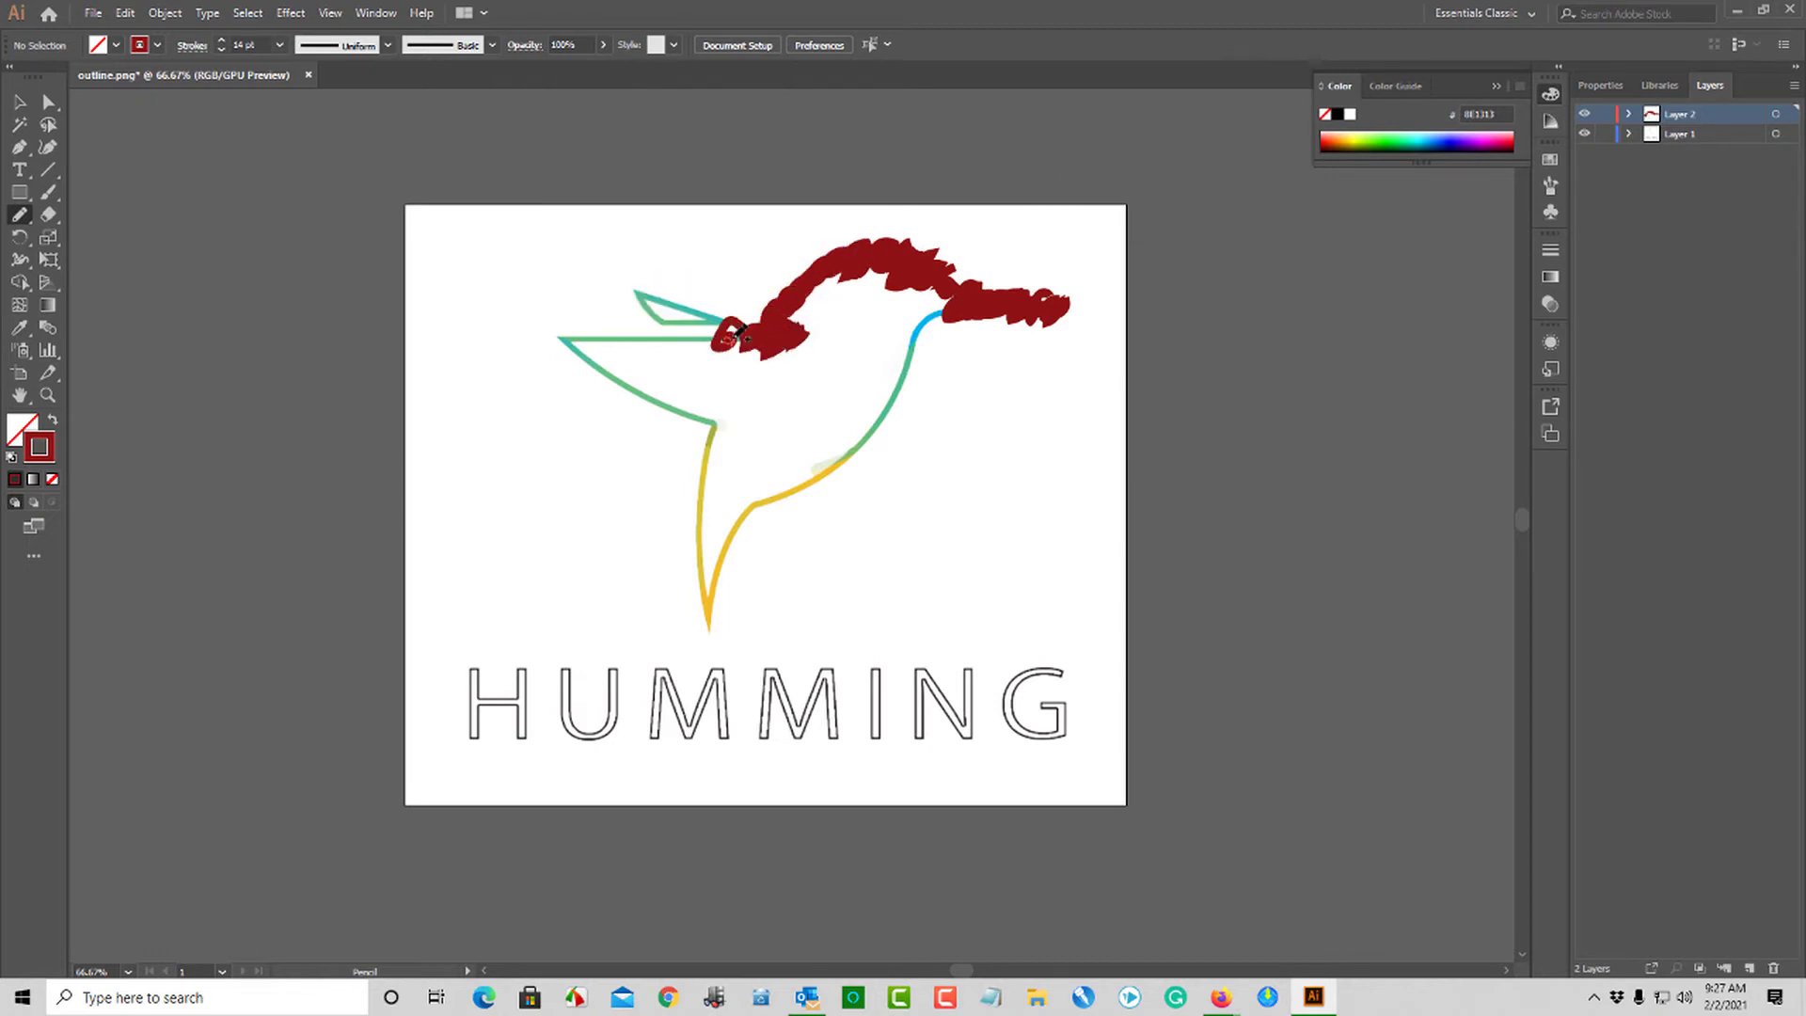
mouse_move(642, 292)
left_mouse_down()
mouse_move(668, 312)
mouse_move(628, 395)
mouse_move(719, 443)
mouse_move(711, 626)
mouse_move(946, 308)
left_mouse_up()
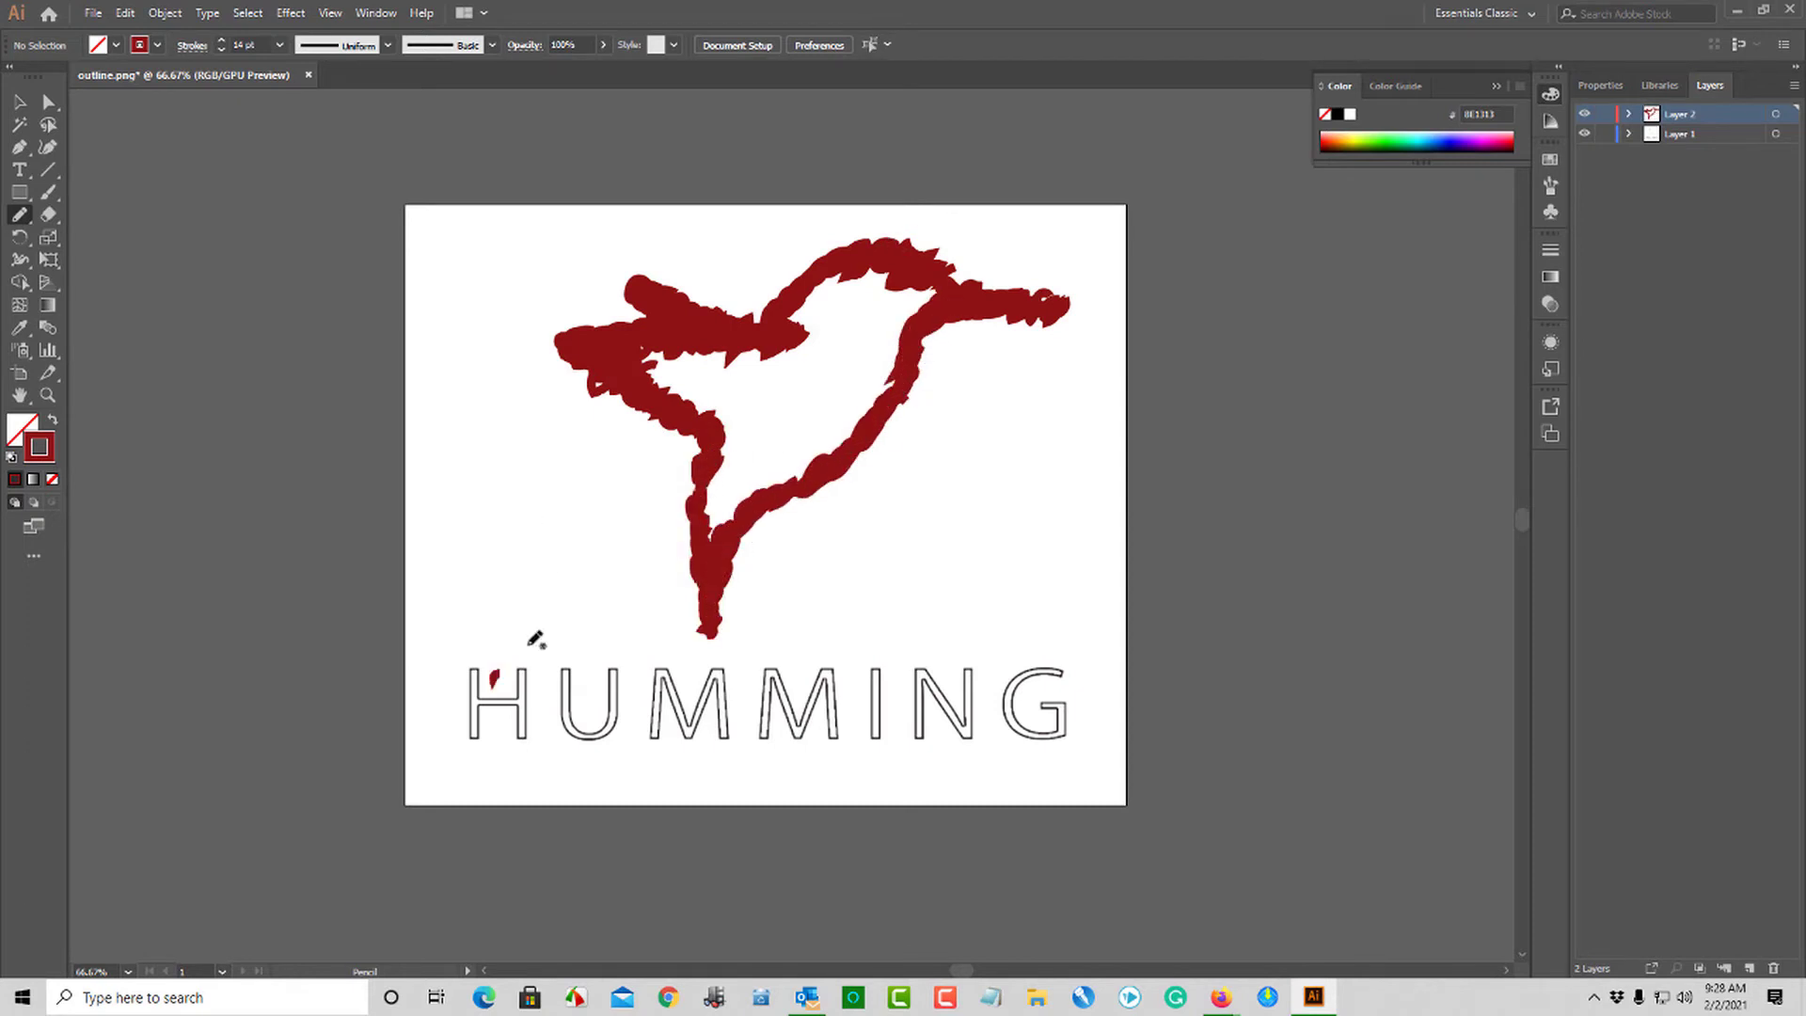
mouse_move(470, 678)
left_mouse_down()
mouse_move(615, 669)
mouse_move(766, 726)
mouse_move(873, 675)
mouse_move(978, 744)
mouse_move(1040, 718)
mouse_move(1028, 667)
mouse_move(1049, 720)
mouse_move(1044, 679)
left_mouse_up()
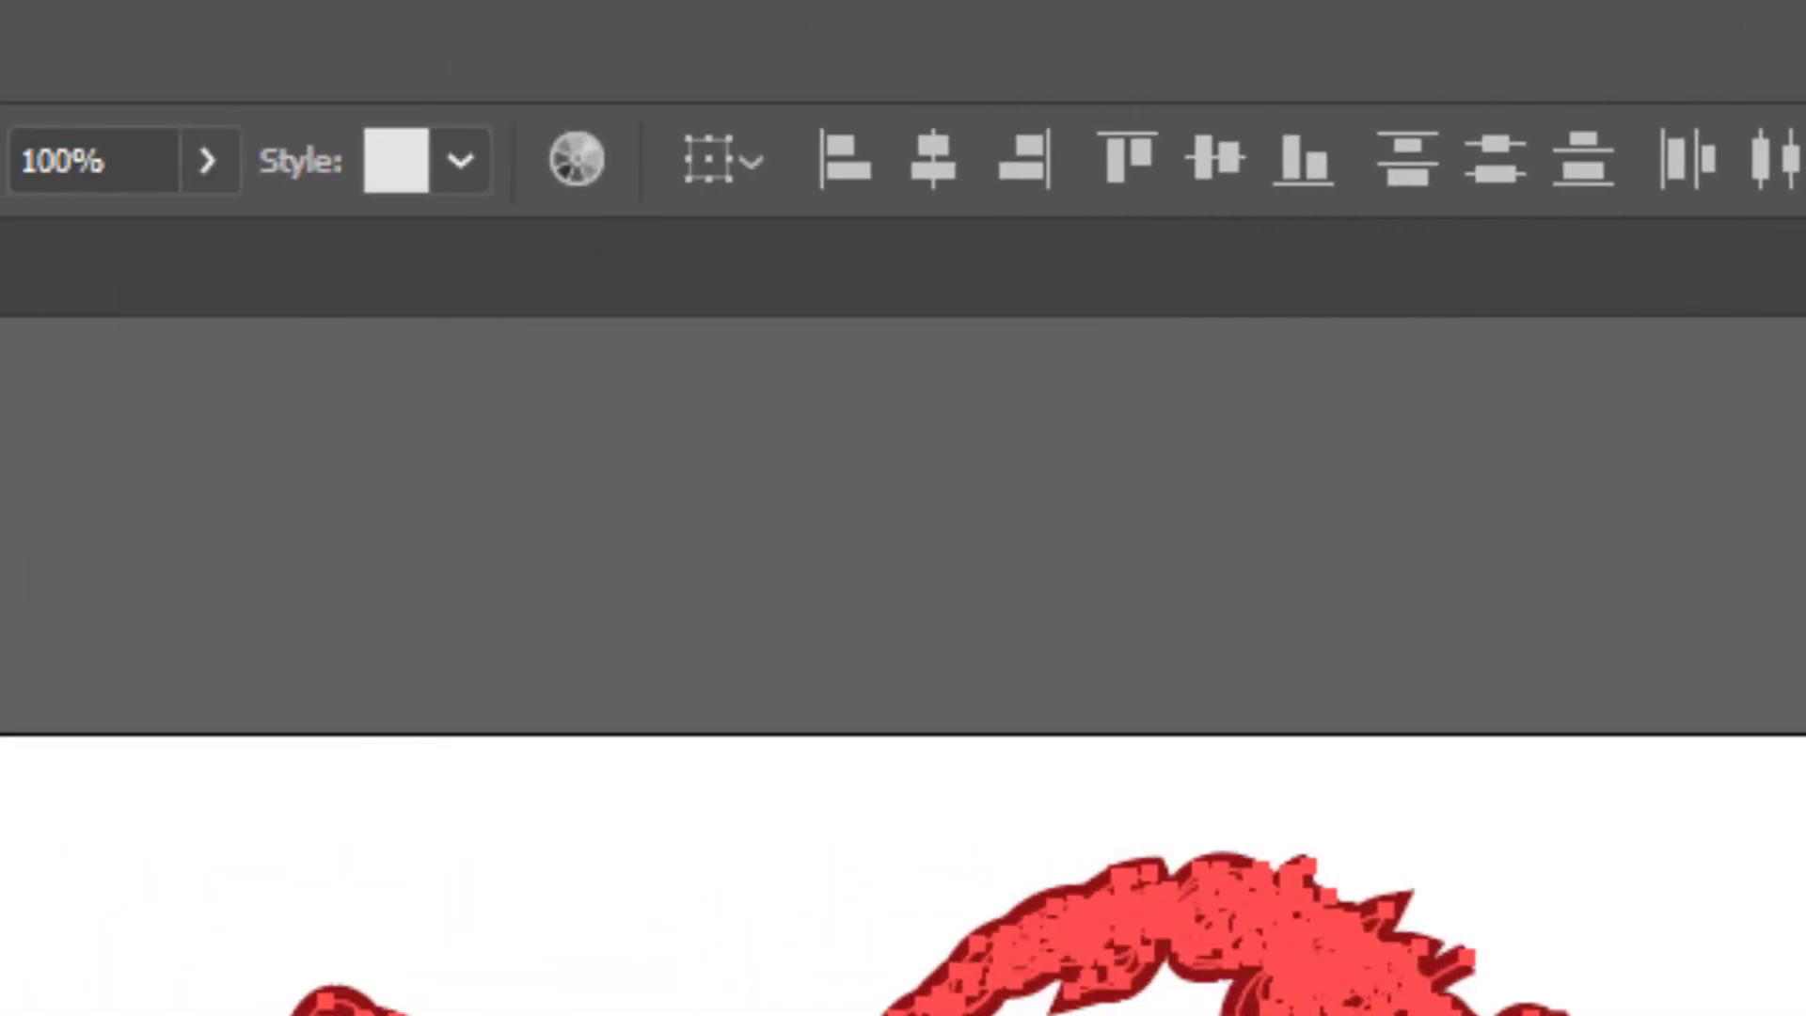
left_click(207, 160)
left_click_drag(191, 241, 2, 242)
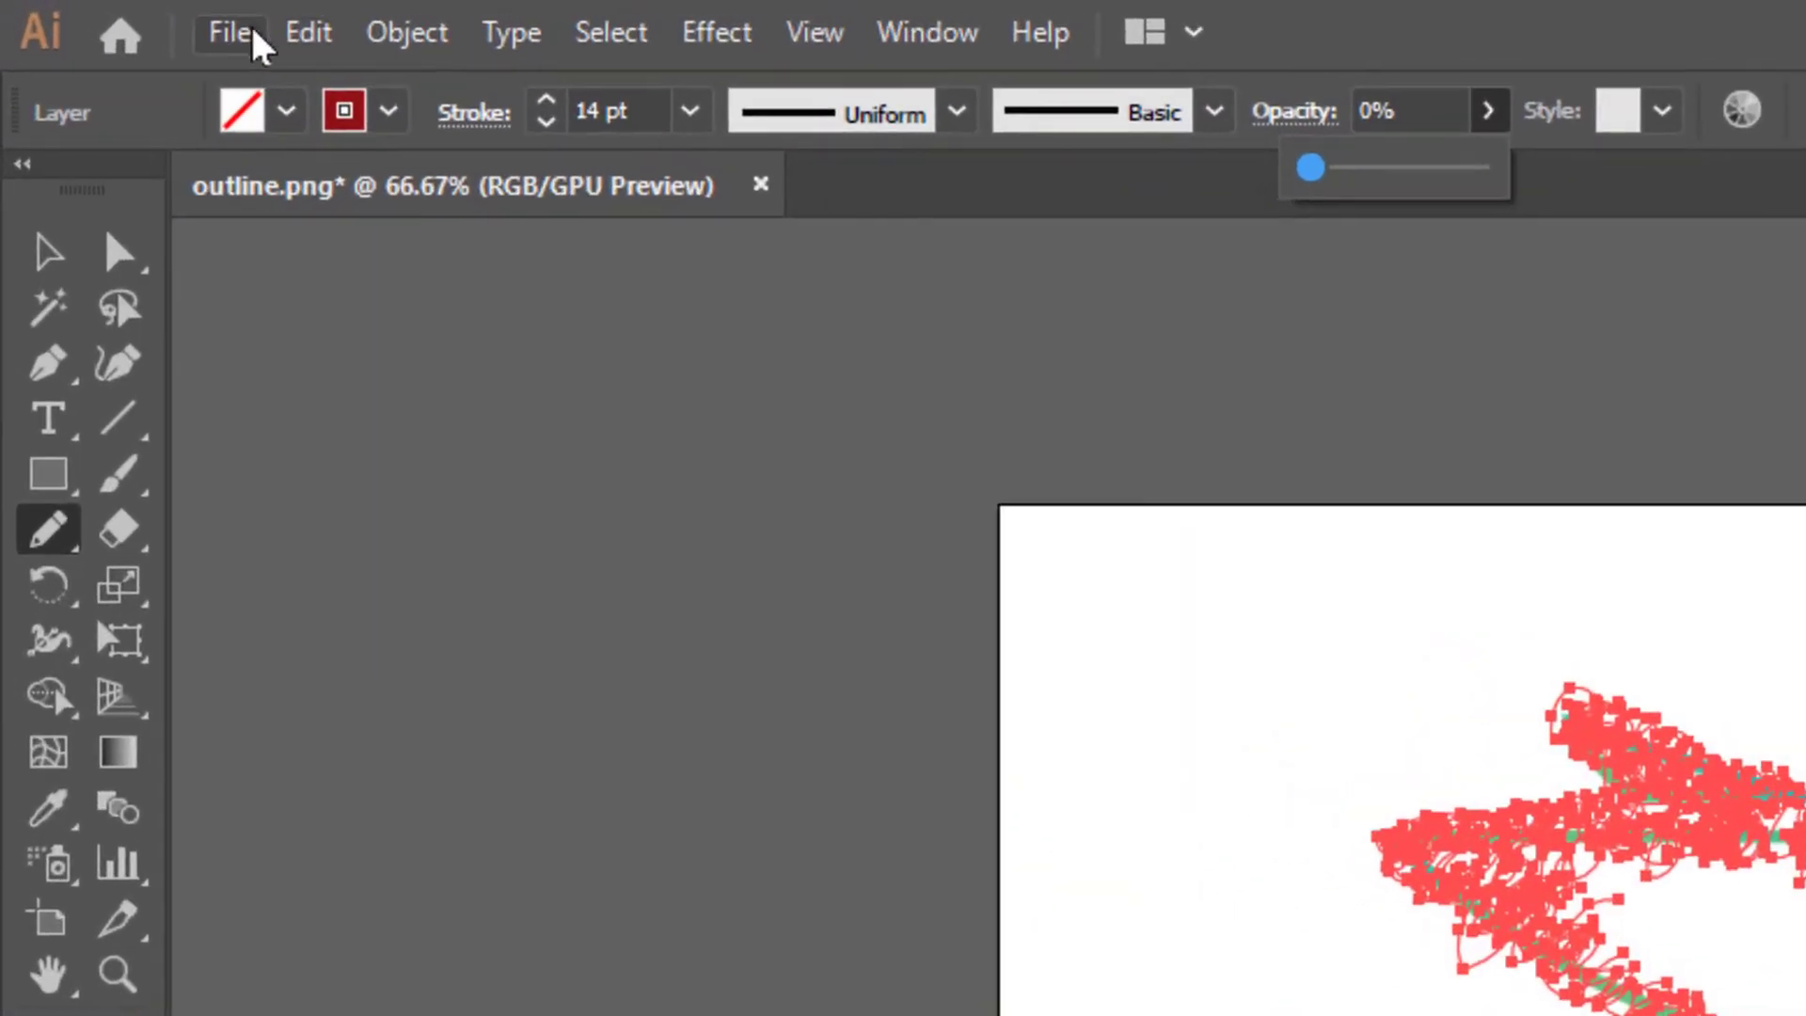
- Save the artwork in SVG format as outline.svg in the Images For Video folder
left_click(95, 13)
left_click(141, 186)
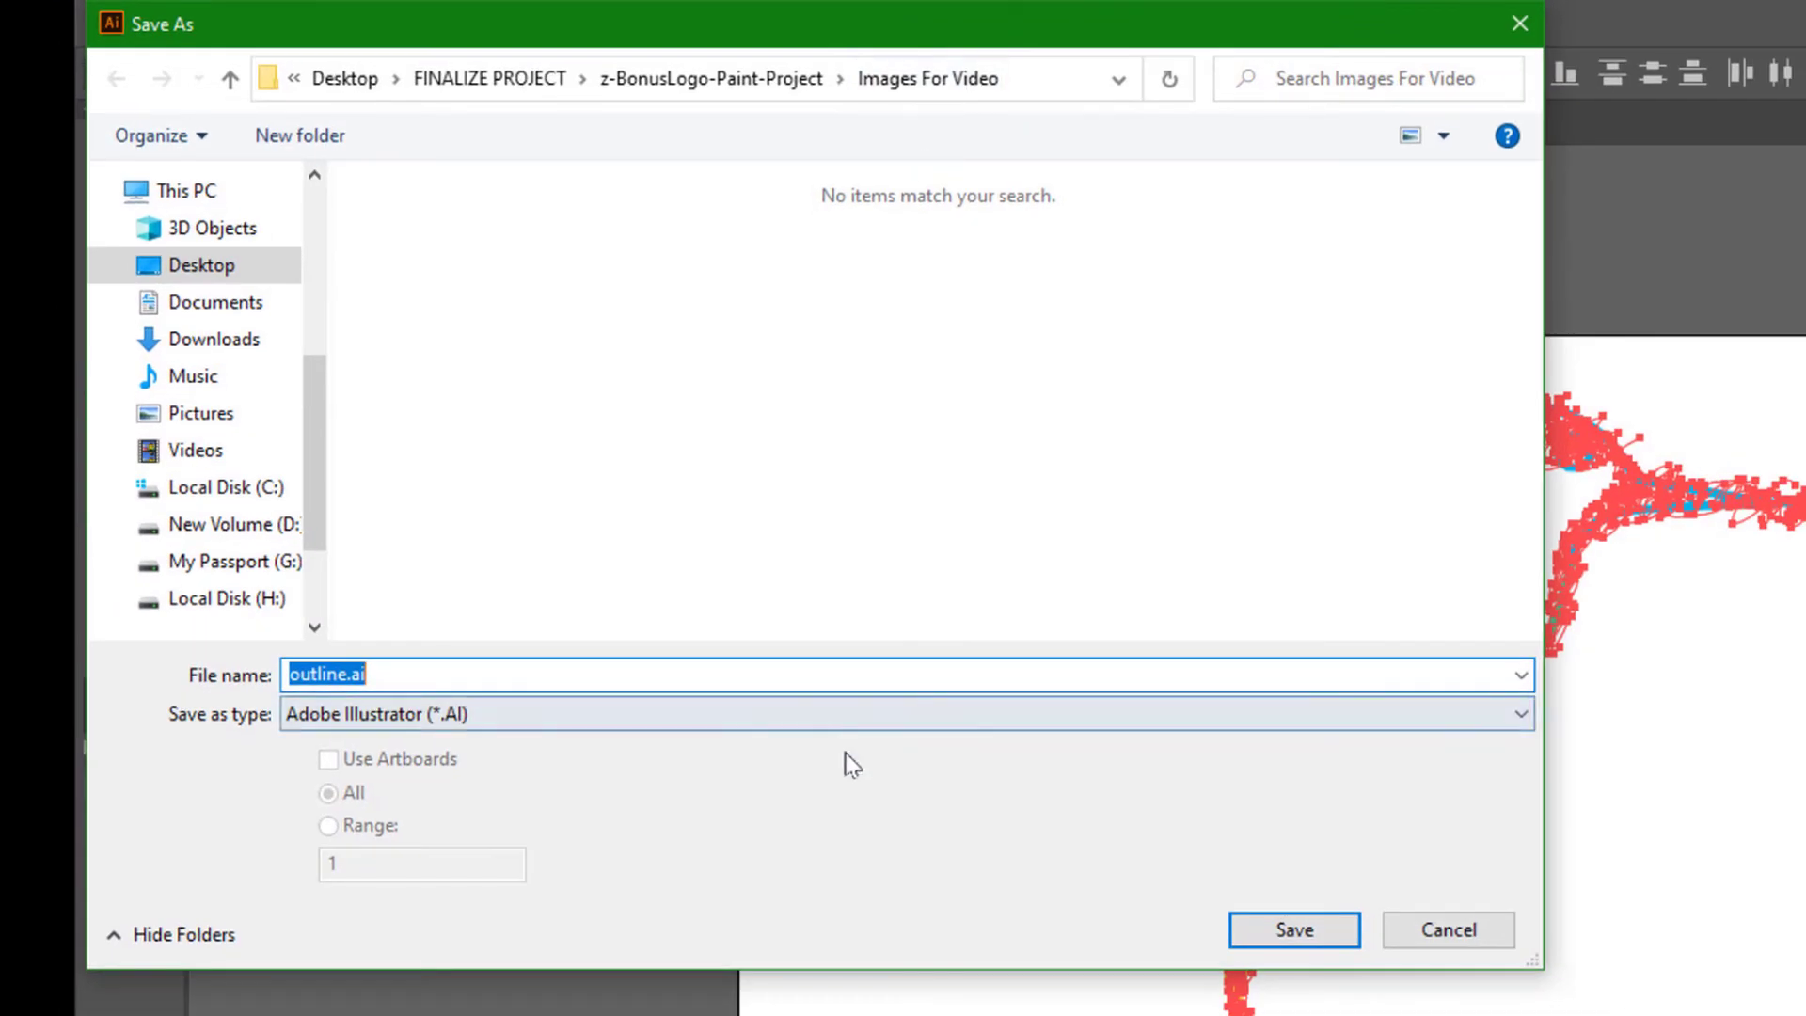
left_click(715, 713)
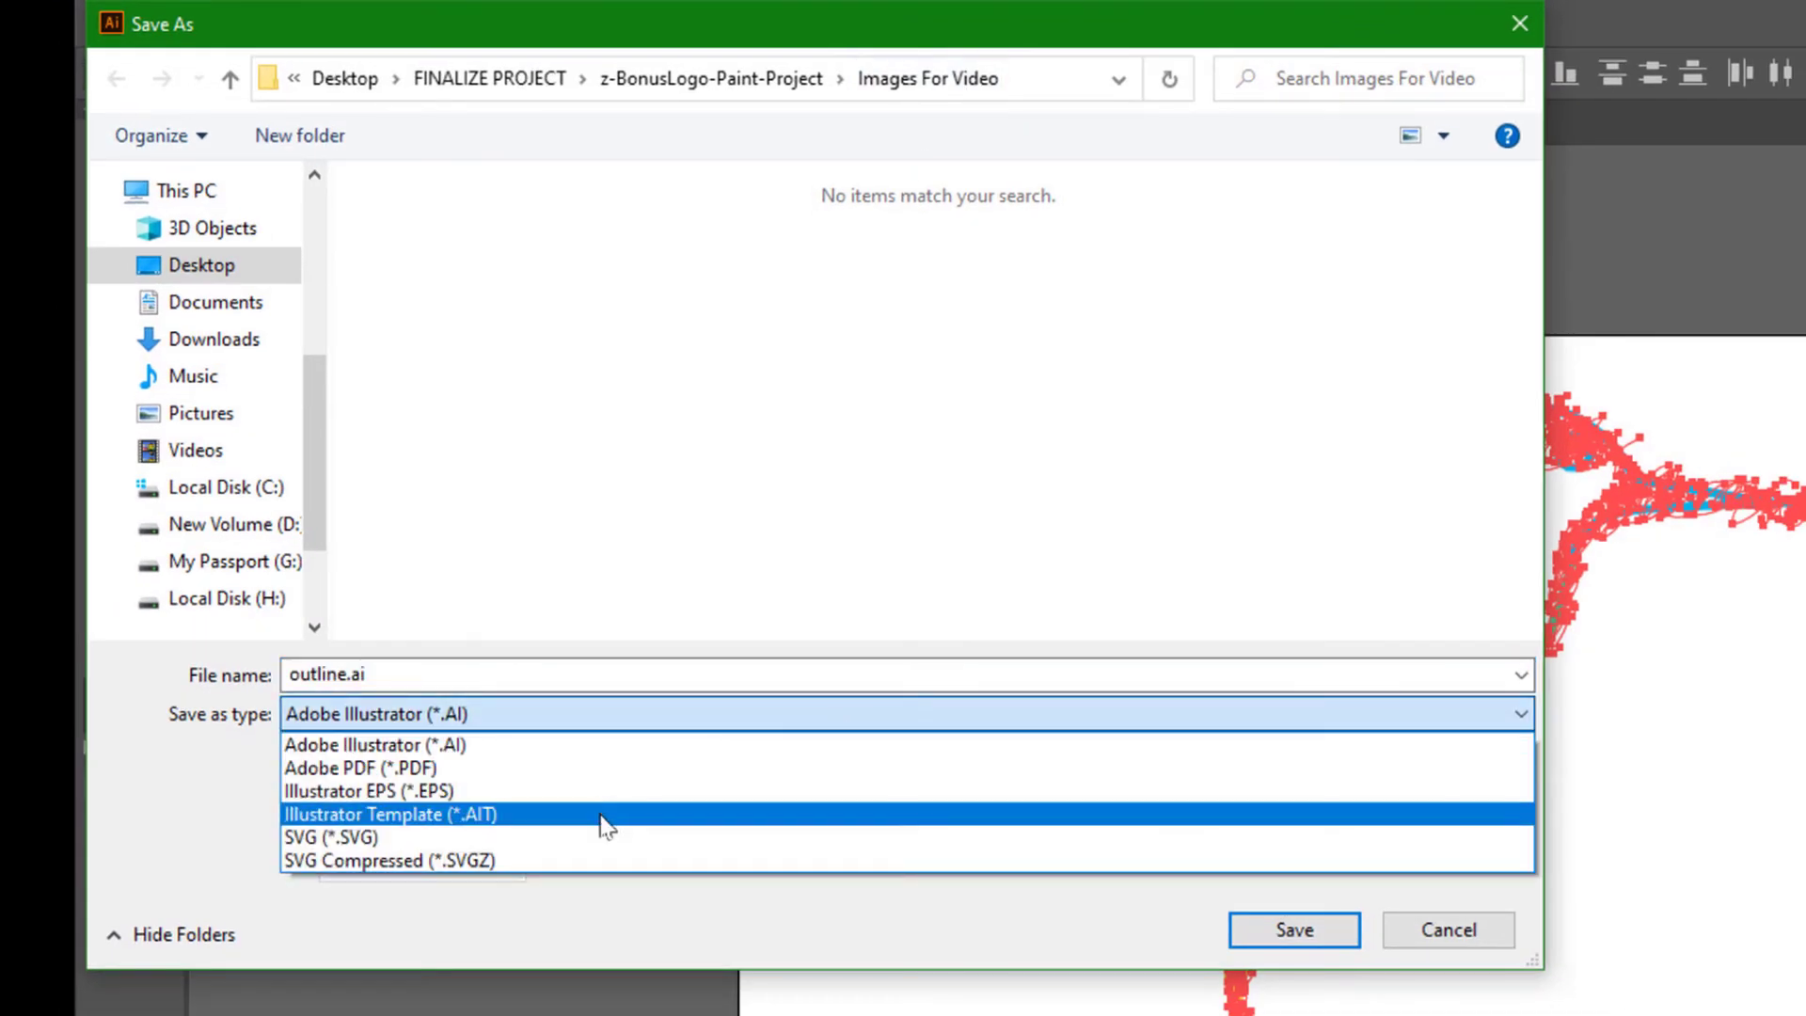
left_click(610, 837)
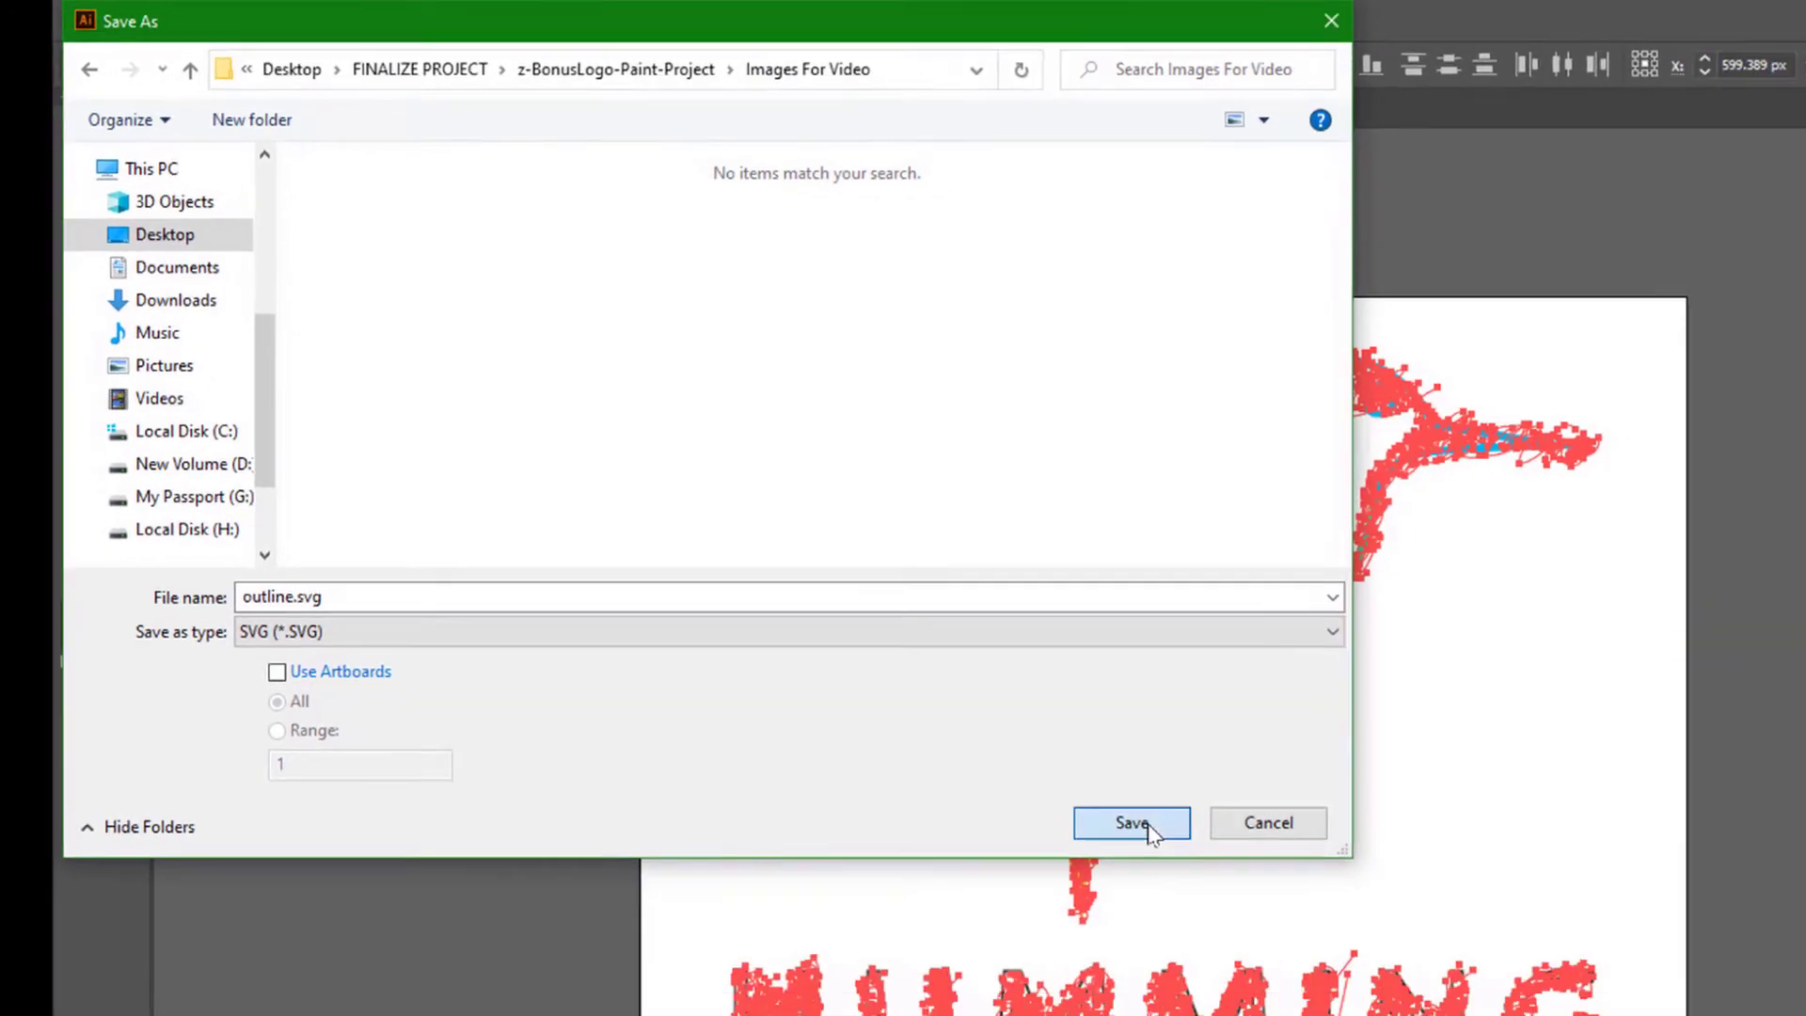
left_click(1132, 823)
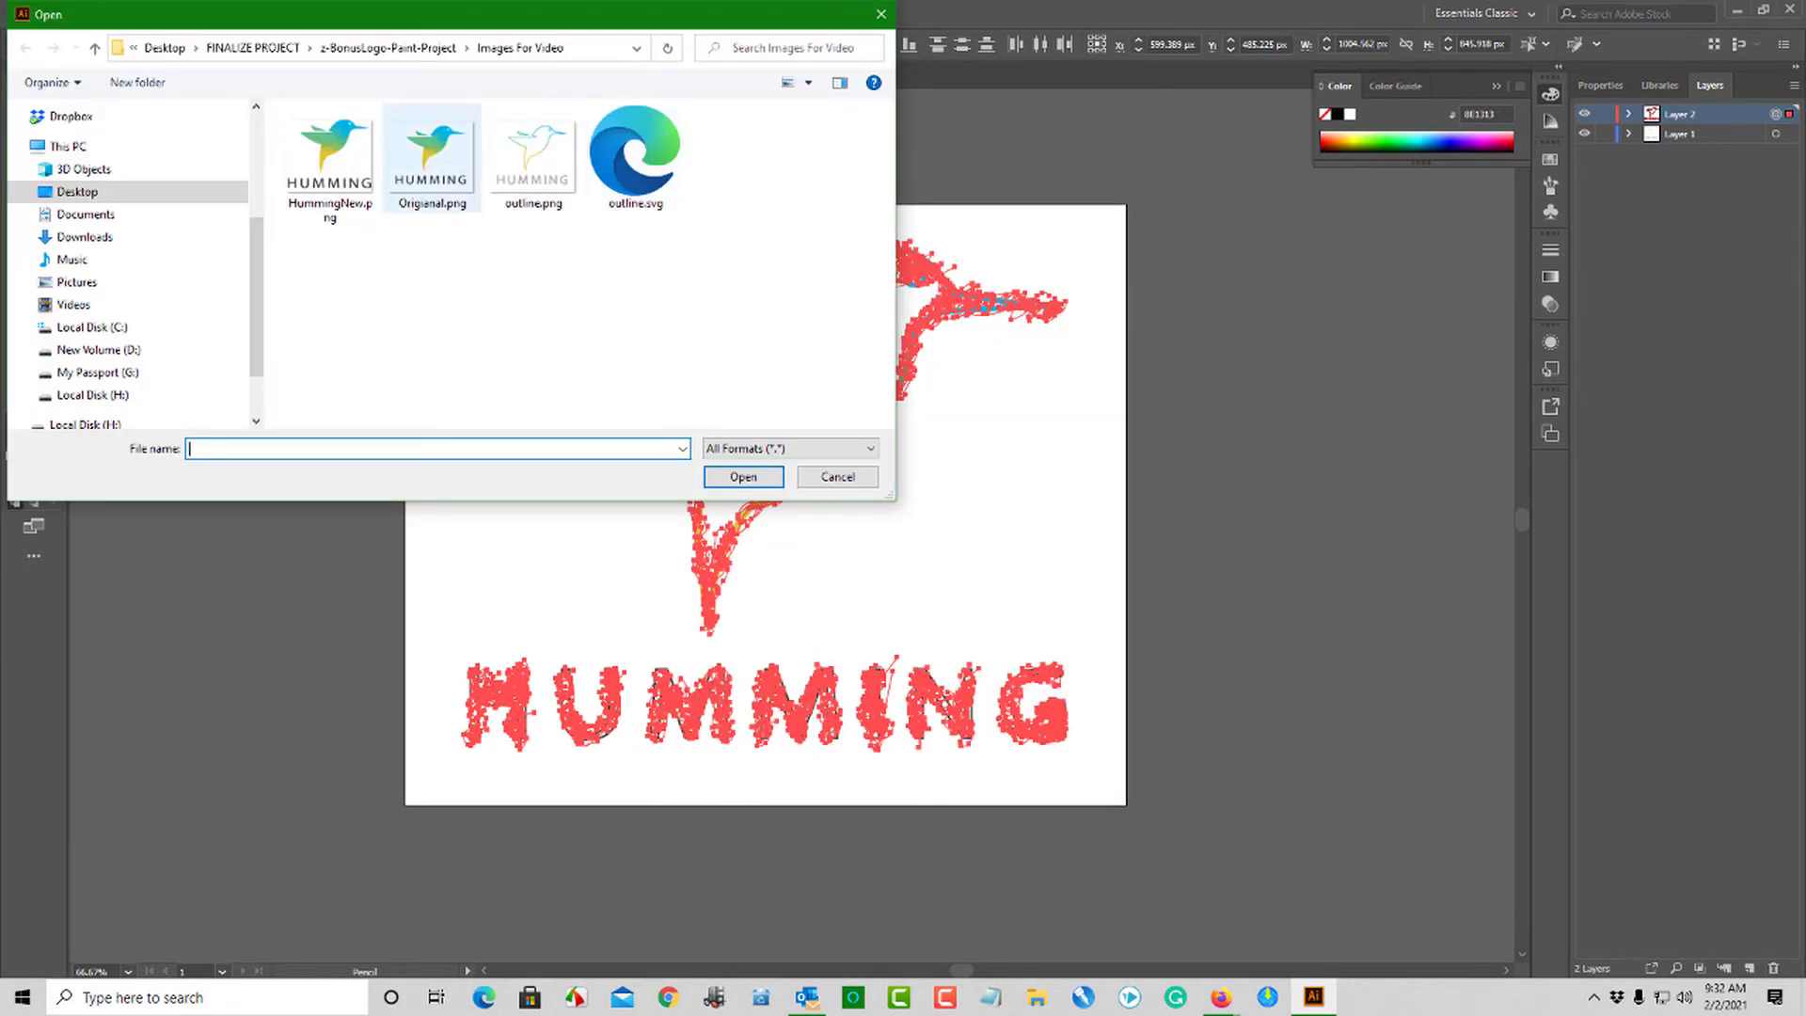
- Open Origianal.png and fit its artboard to the full-colour logo image
double_click(432, 158)
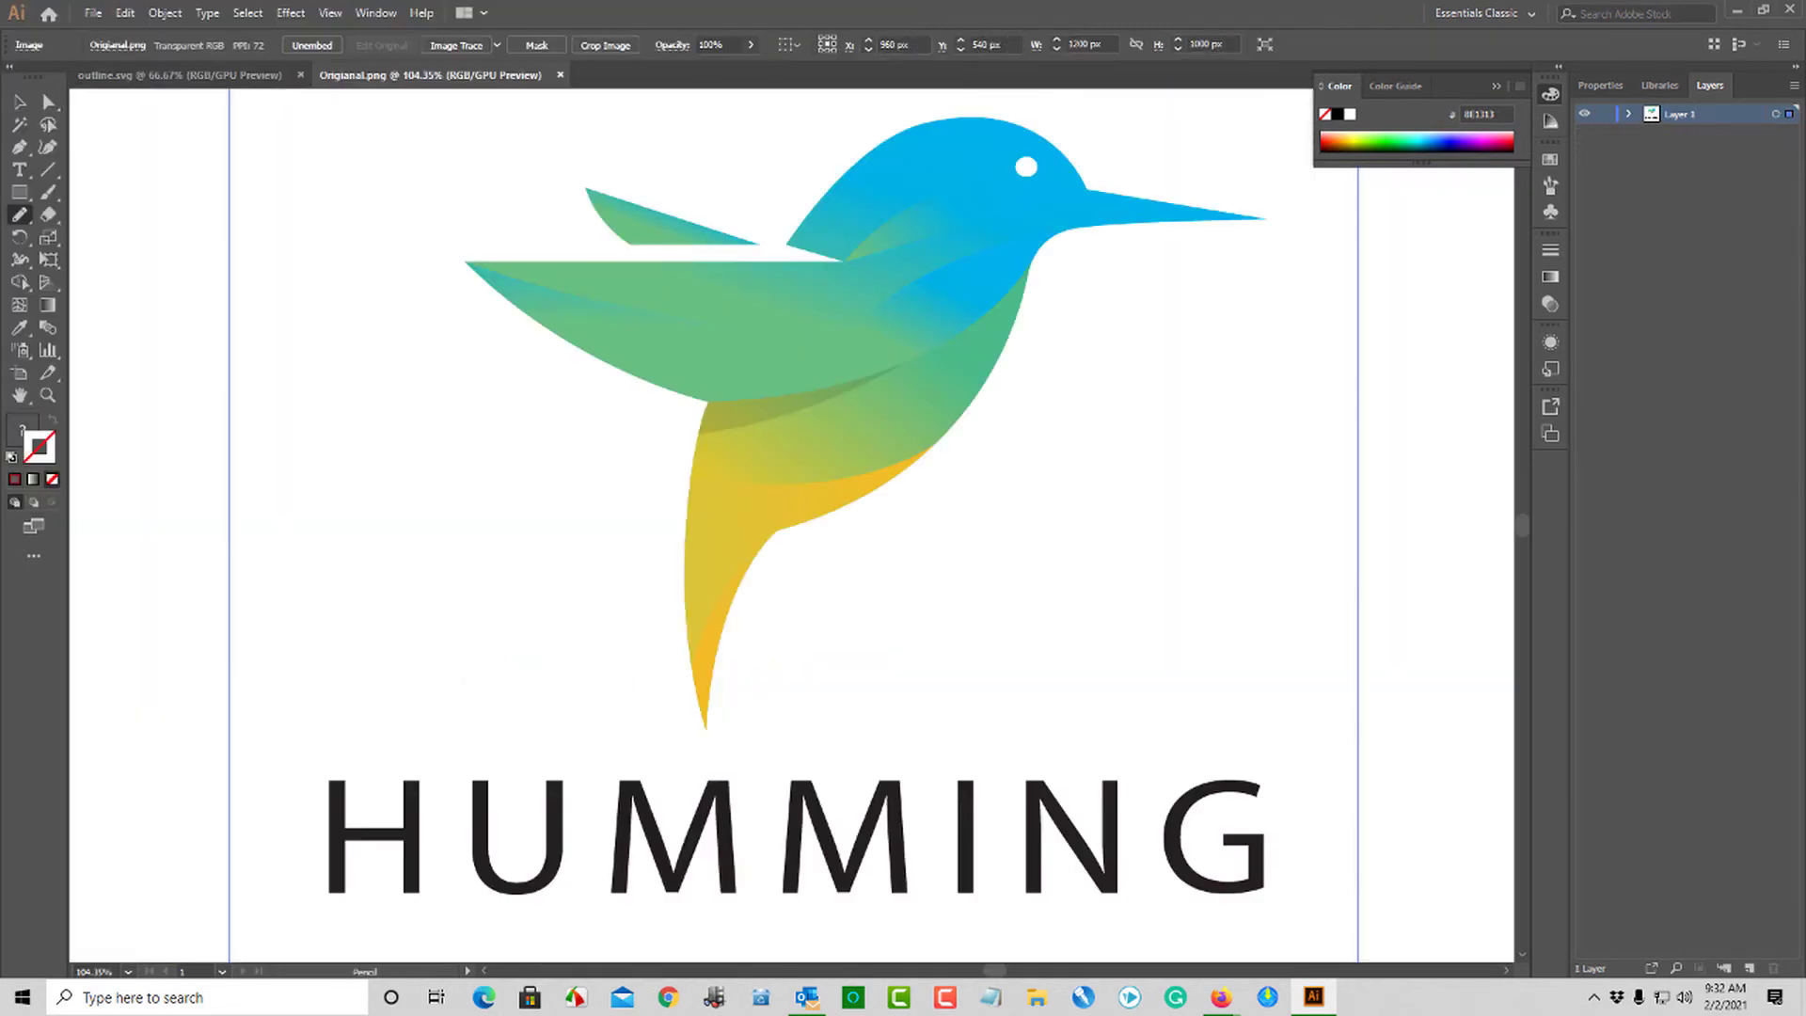
left_click(165, 13)
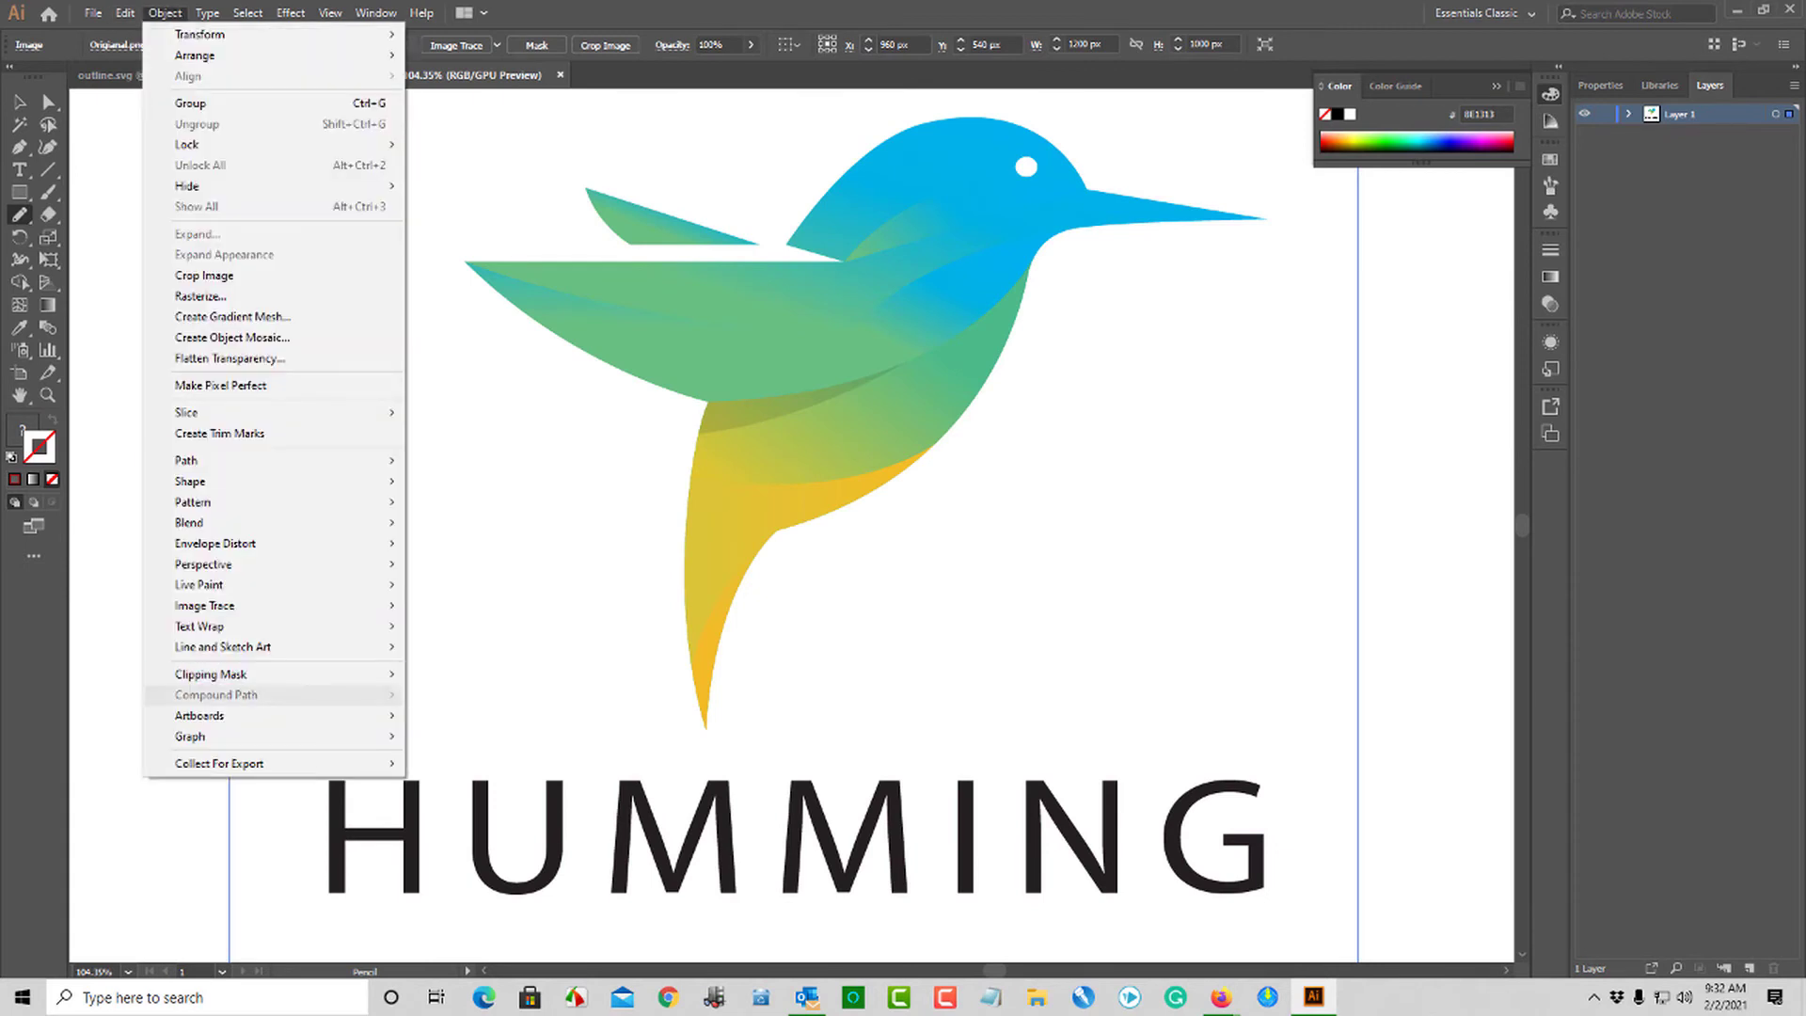
mouse_move(202, 713)
left_click(498, 769)
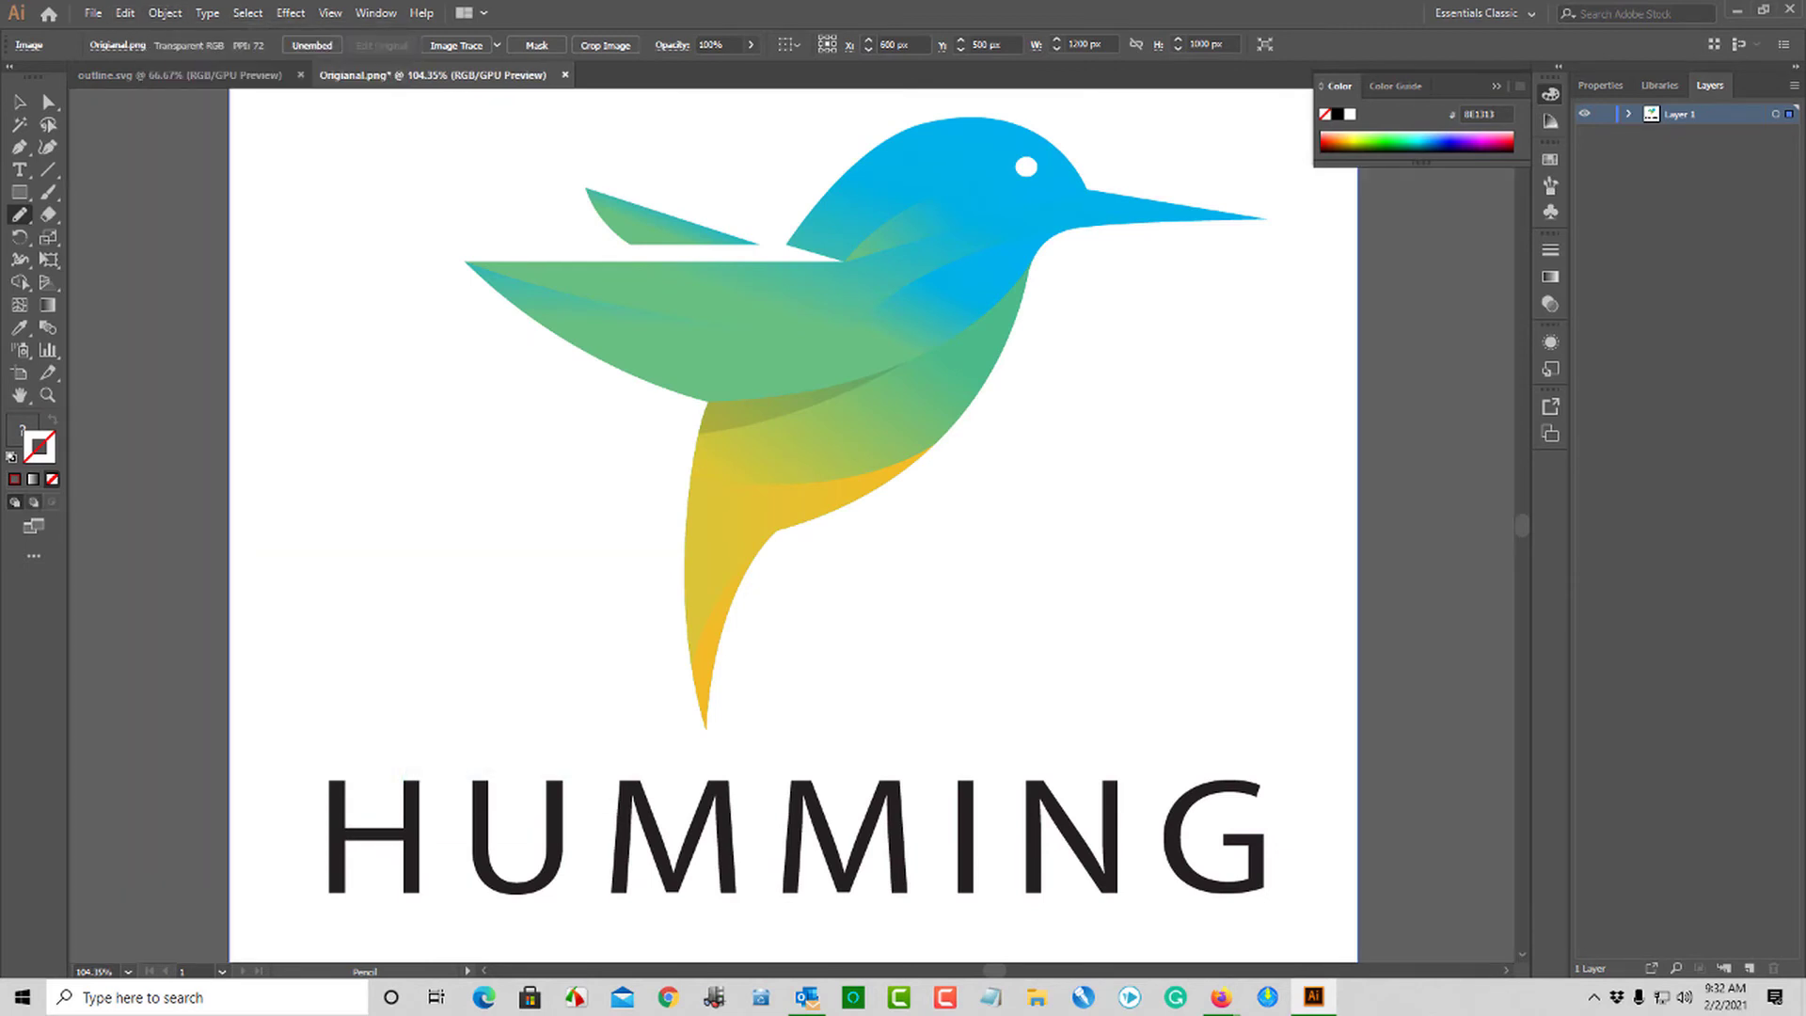
left_click(47, 395)
left_click(450, 511, "alt")
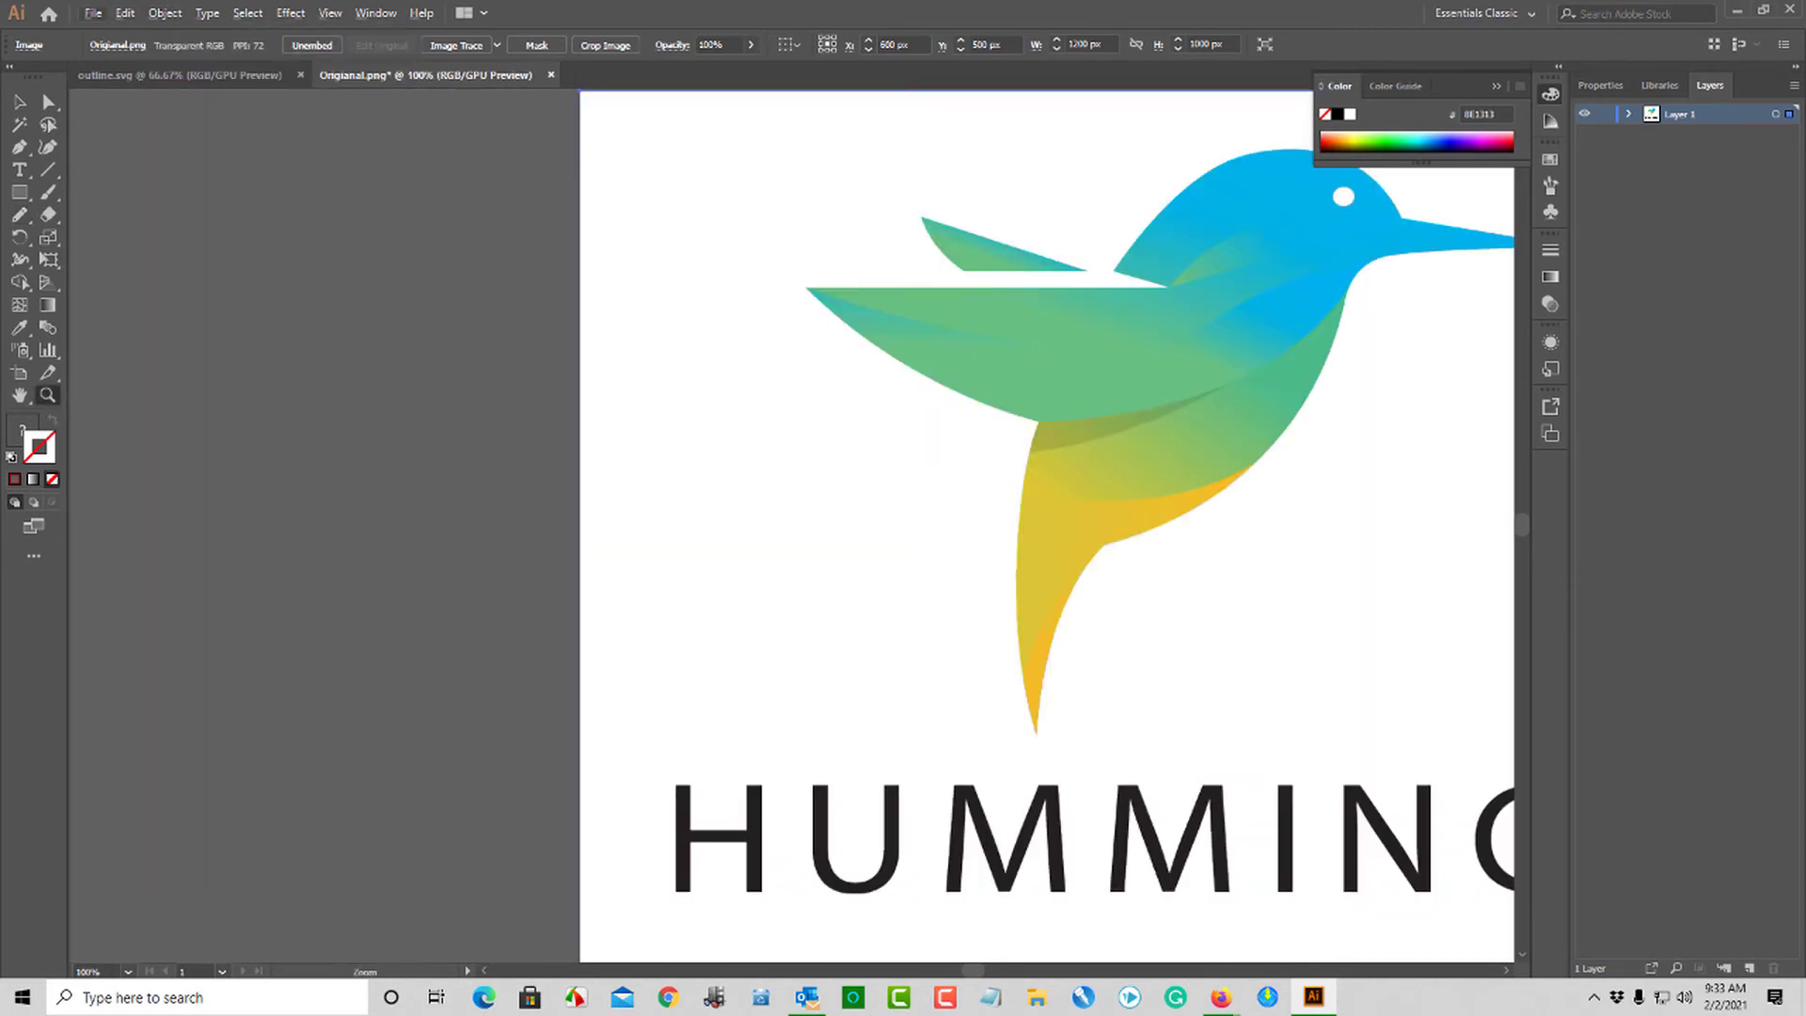
left_click(785, 576, "alt")
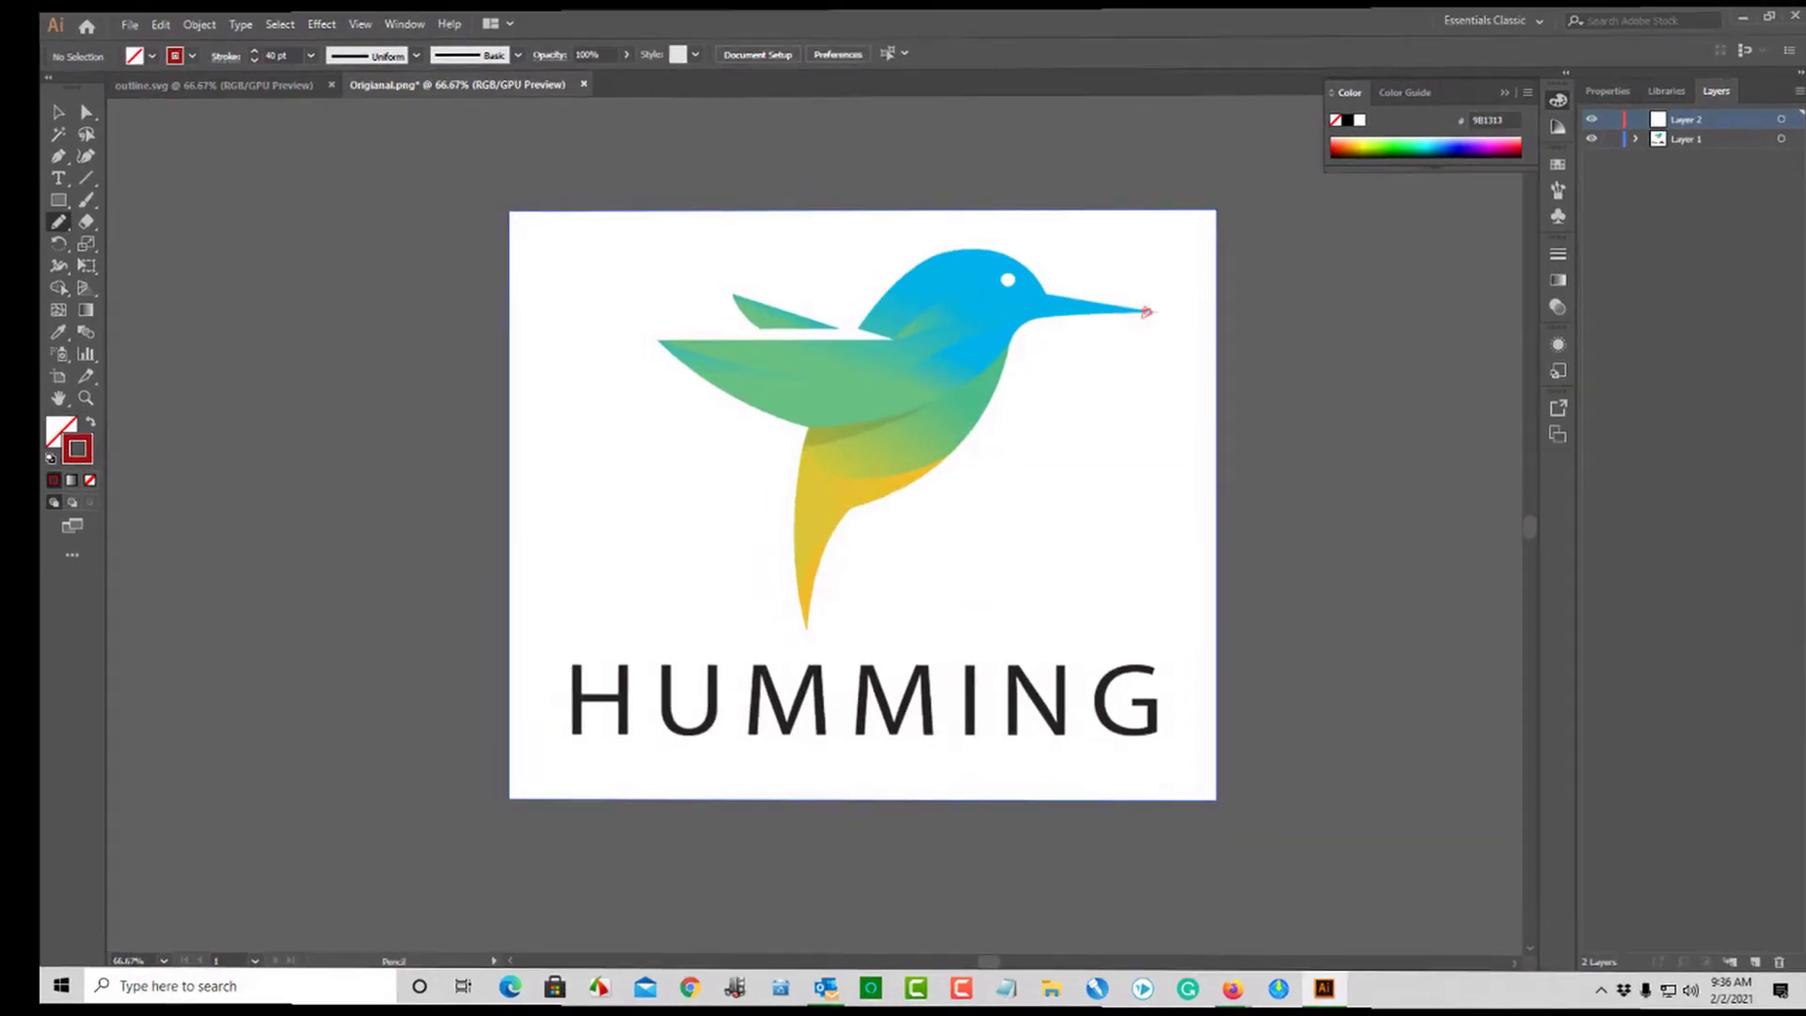